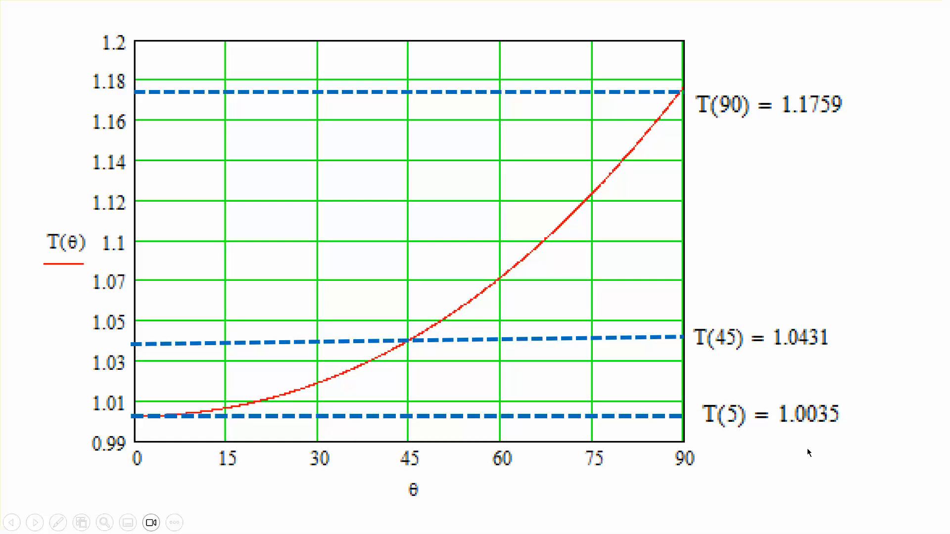
Leave the slide show, switch to 3DEXPERIENCE and create a new physical product in the Assembly Design app.
left_click(809, 450)
left_click(808, 452)
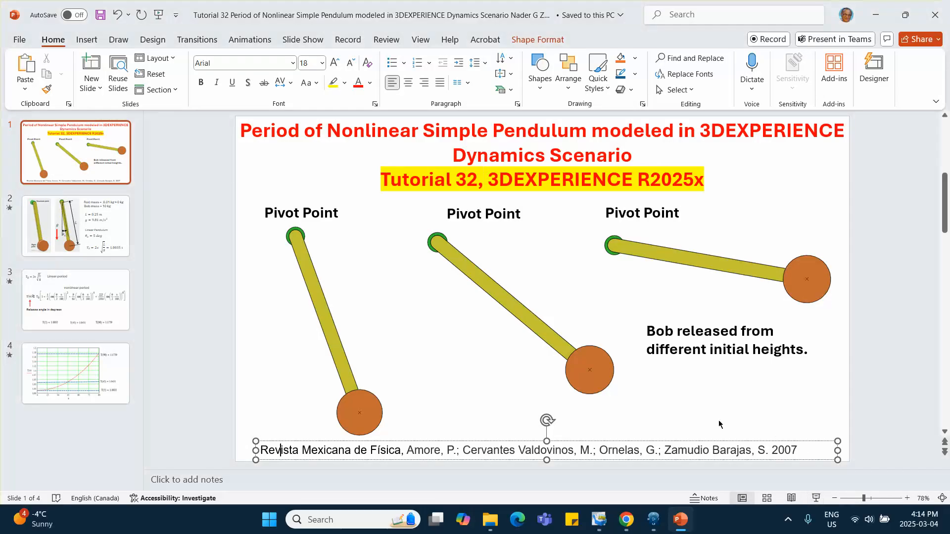
left_click(653, 519)
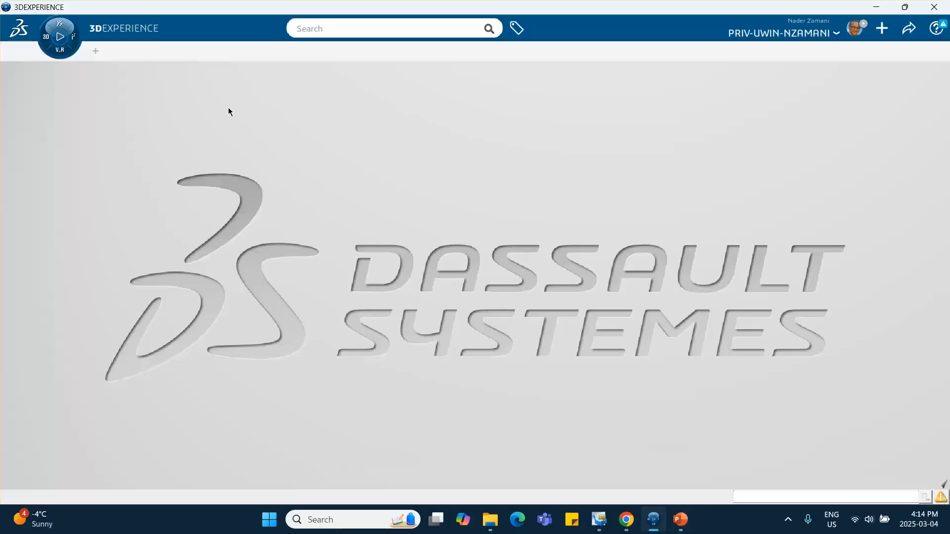
left_click(60, 36)
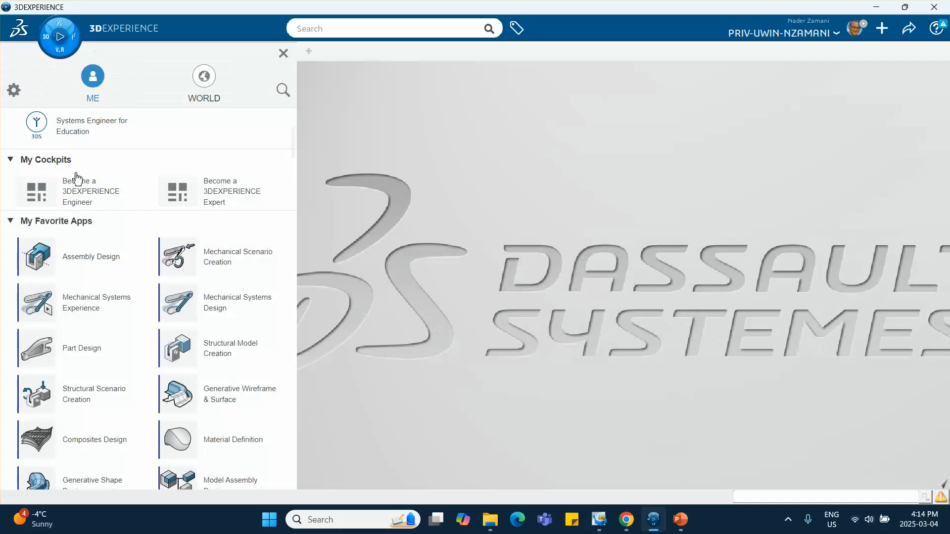
left_click(91, 257)
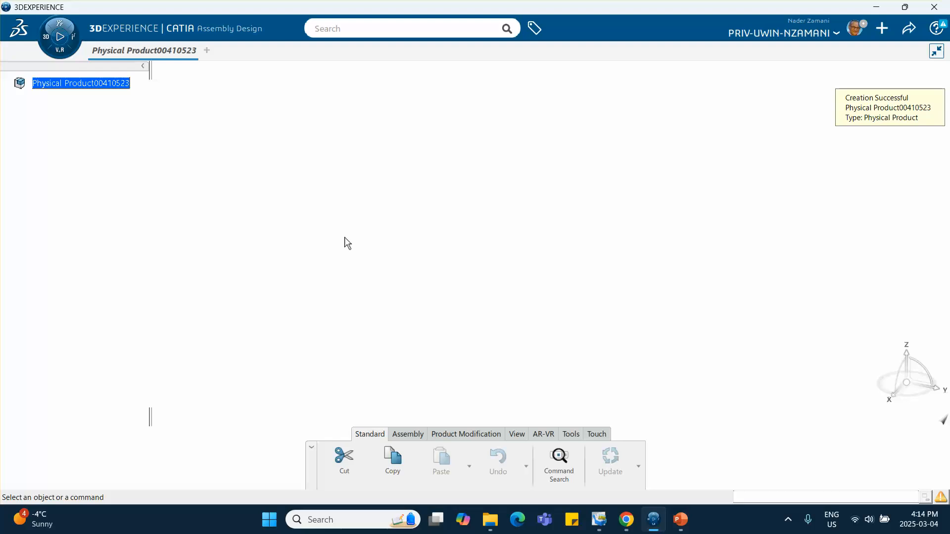
Insert a new 3D Part under the root physical product.
right_click(202, 210)
left_click(133, 162)
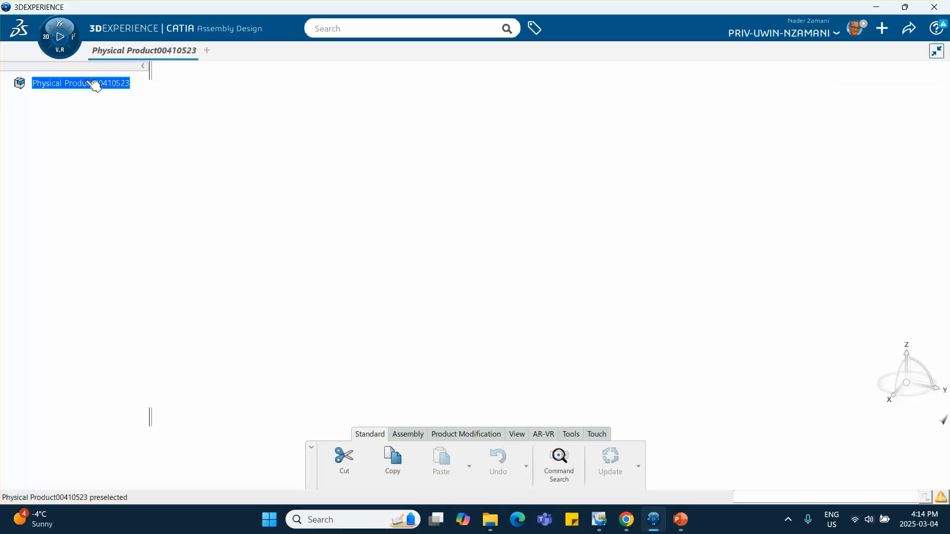
right_click(93, 84)
mouse_move(135, 368)
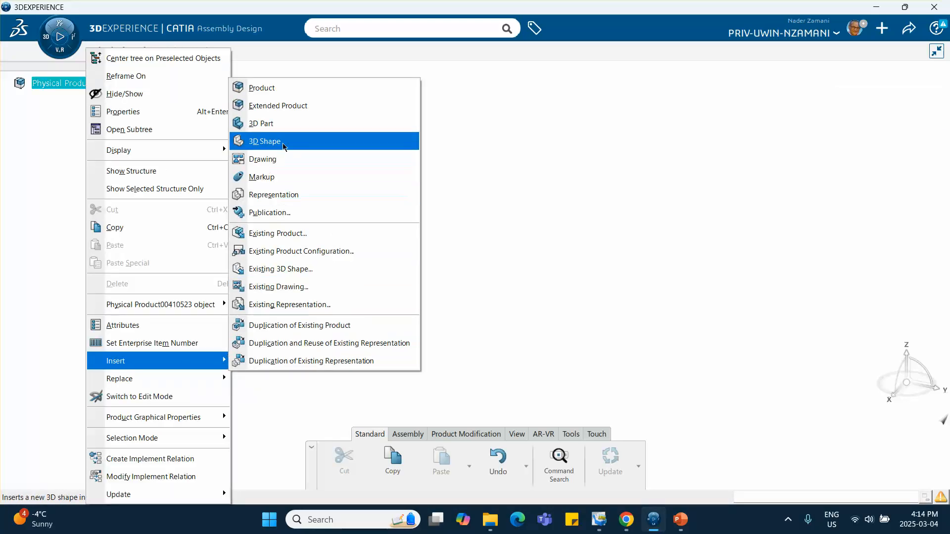
left_click(269, 125)
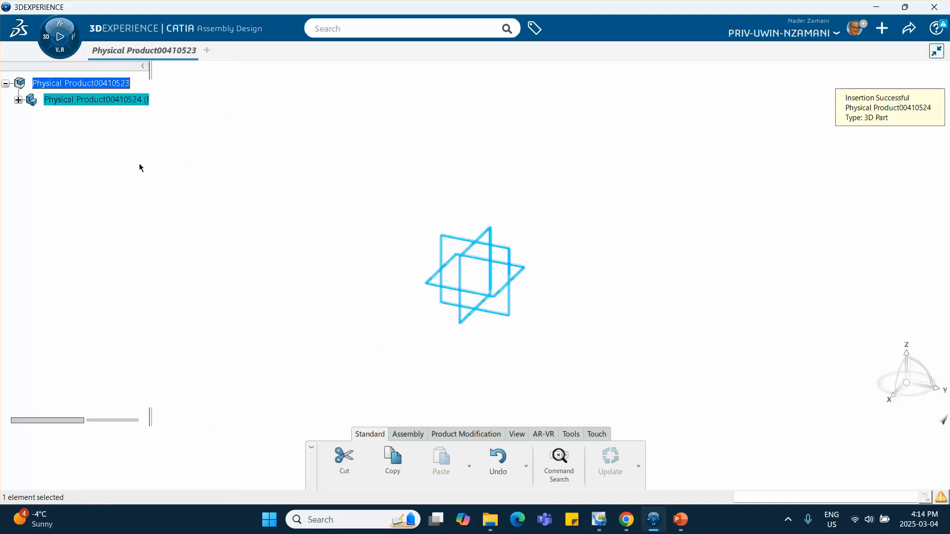
Rename the inserted part by setting both its instance title and its reference title to "pivot base".
right_click(104, 101)
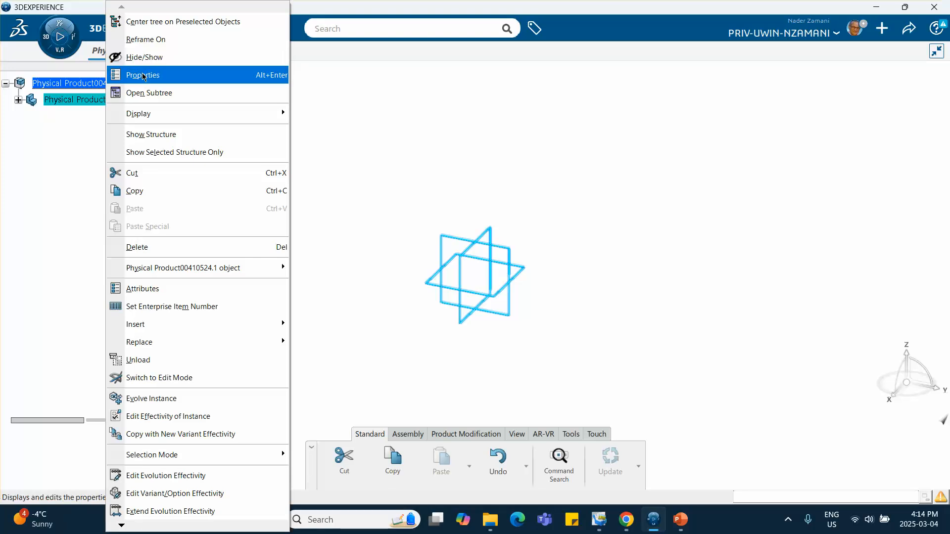
left_click(143, 76)
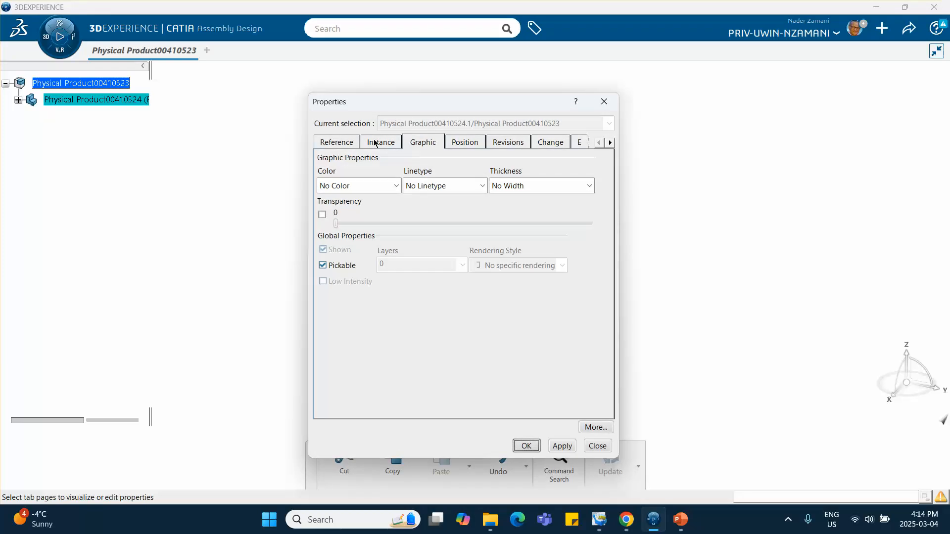
left_click(380, 142)
left_click_drag(493, 185, 386, 185)
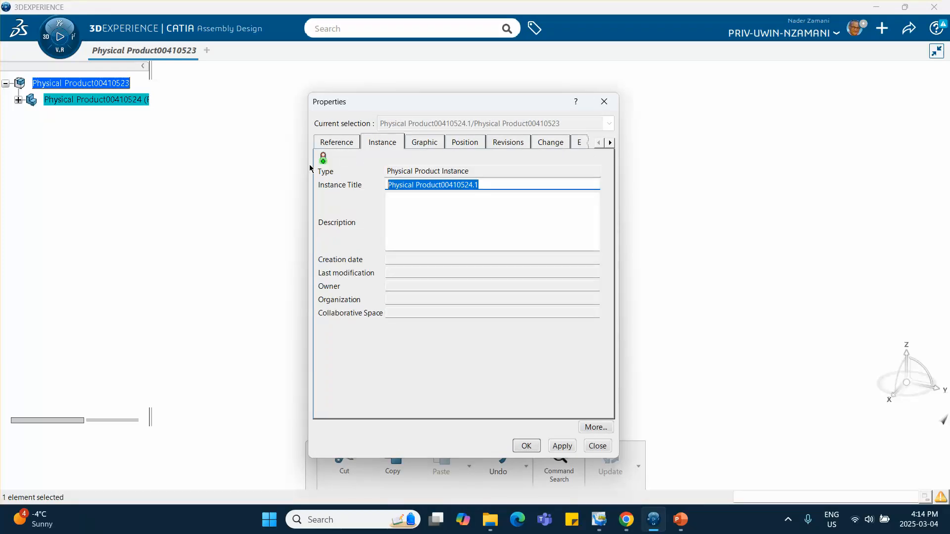
type("piv")
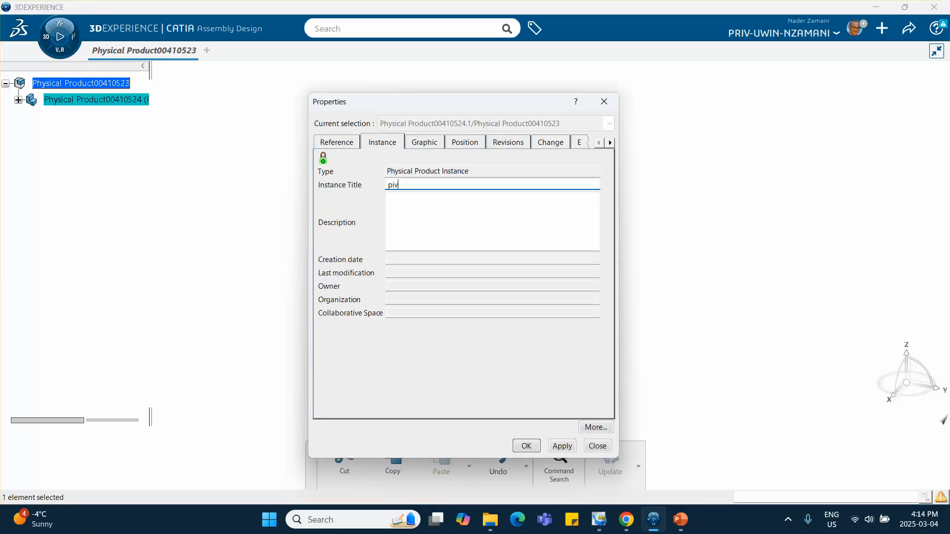
type("ot base")
left_click(335, 141)
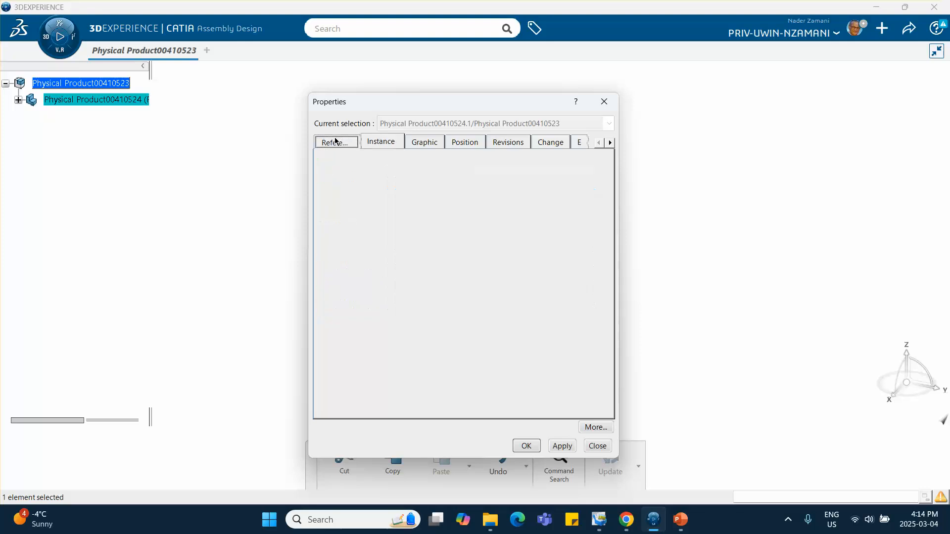
left_click_drag(499, 186, 360, 187)
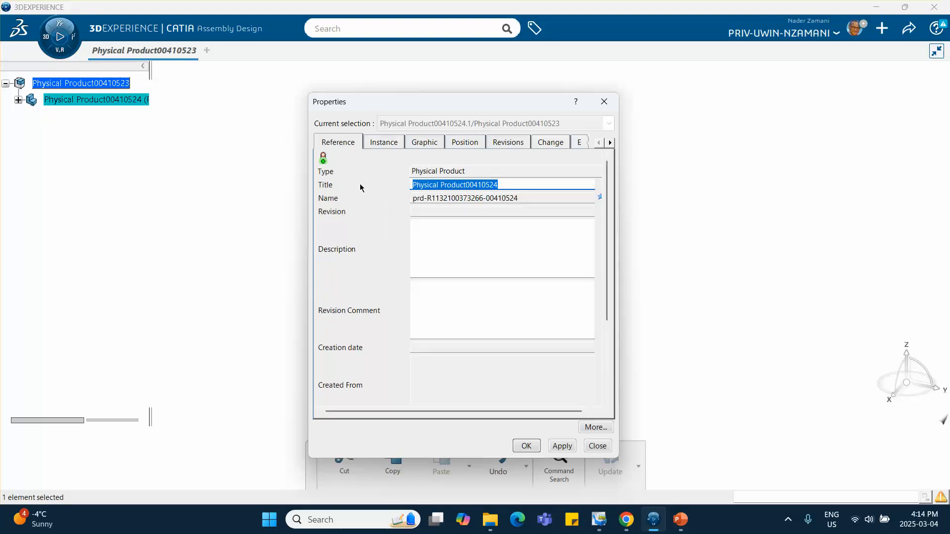
type("pi")
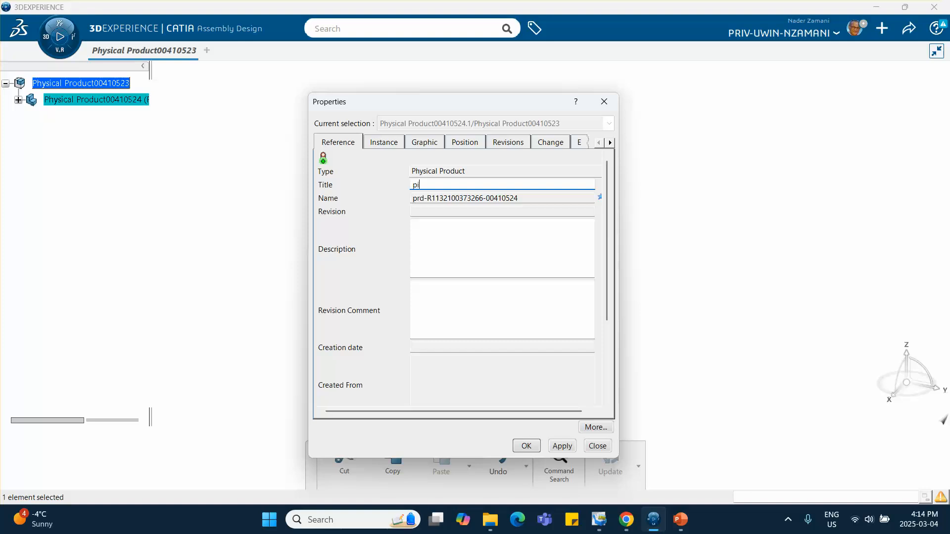
type("vot base")
left_click(533, 450)
Expand the pivot base and open its 3D shape for editing in Part Design.
left_click(18, 100)
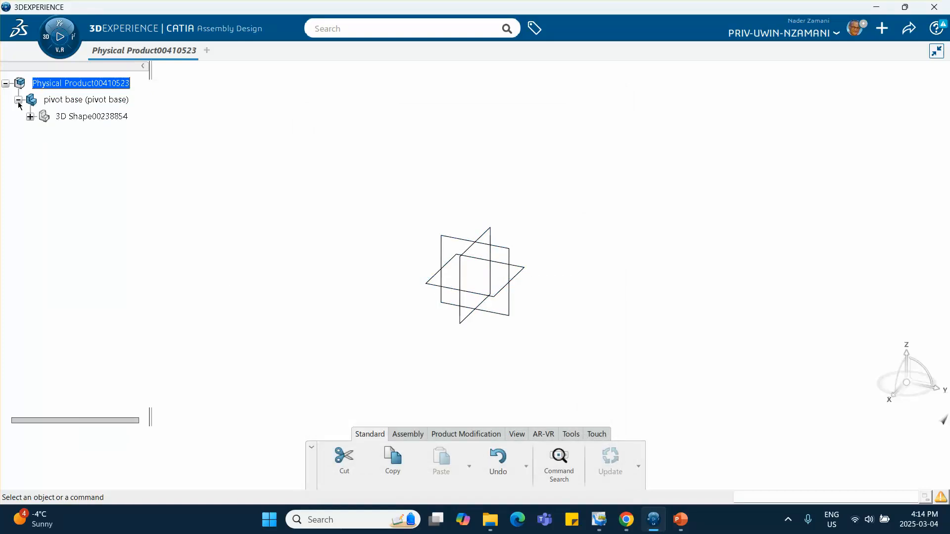
left_click(81, 117)
double_click(86, 118)
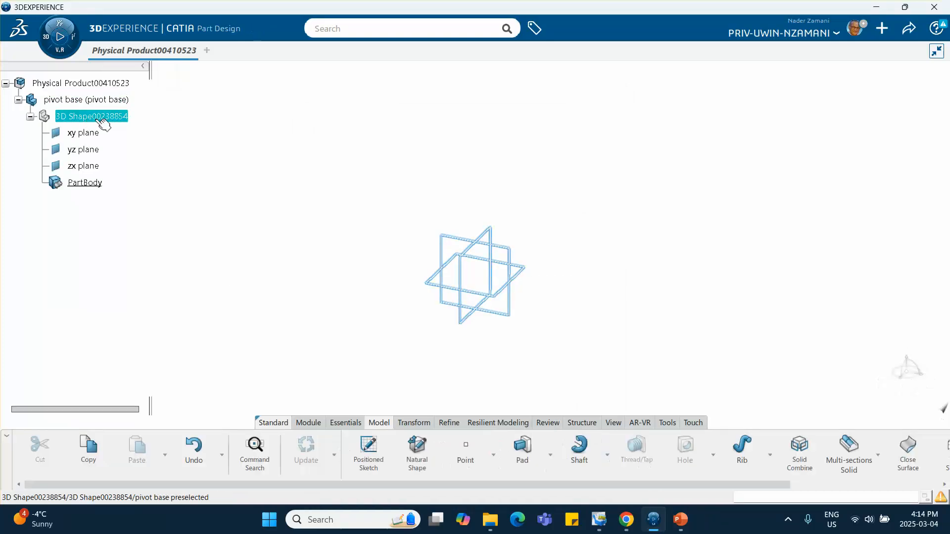
Sketch a circle centred on the origin in the yz plane of the pivot base, and exit the sketch.
left_click(511, 251)
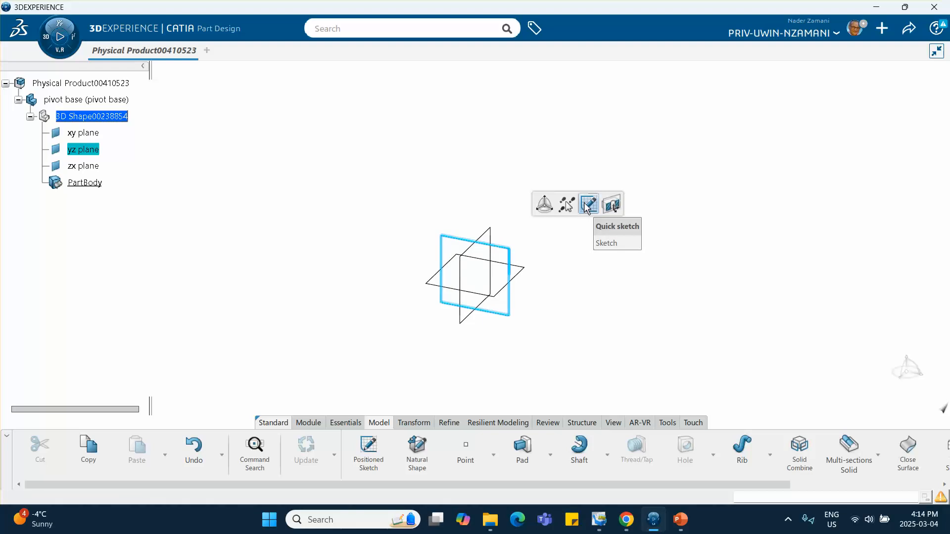
left_click(587, 204)
left_click(517, 447)
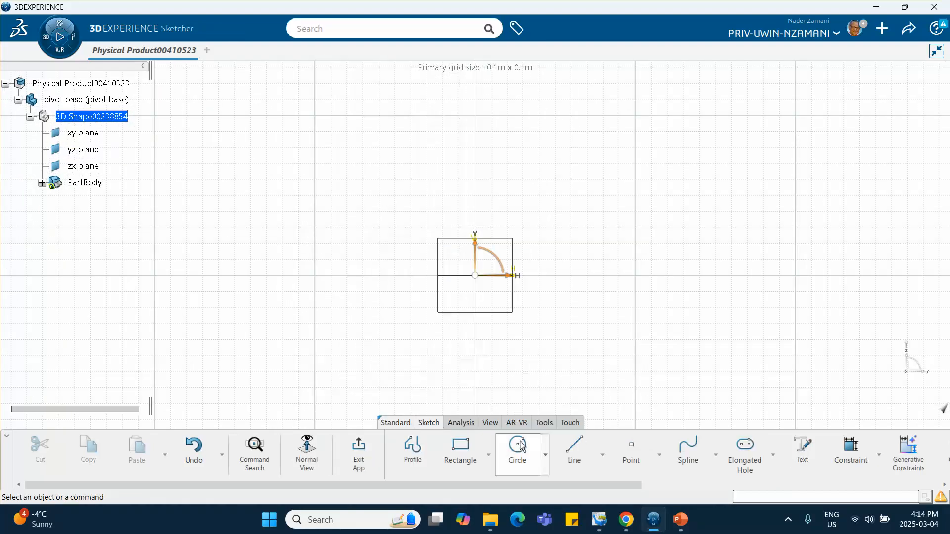
left_click(476, 275)
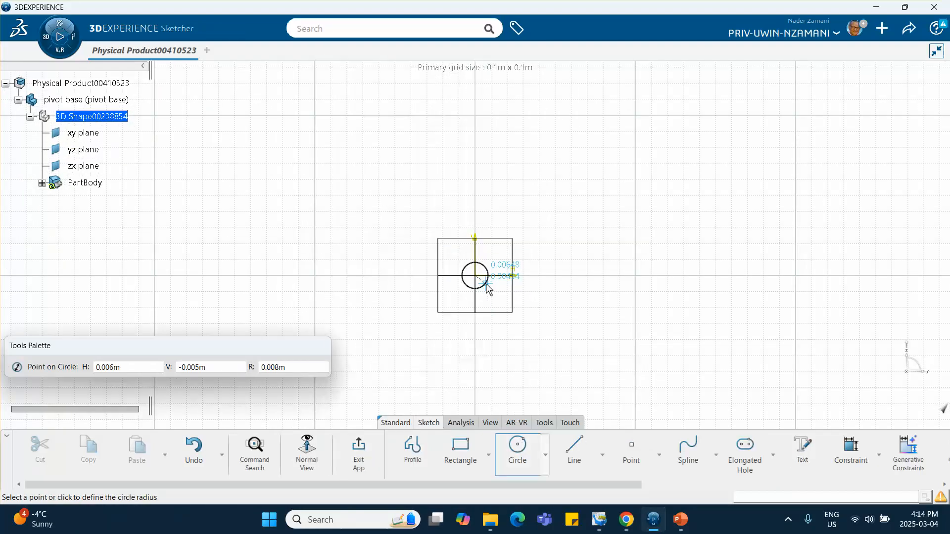
left_click(494, 291)
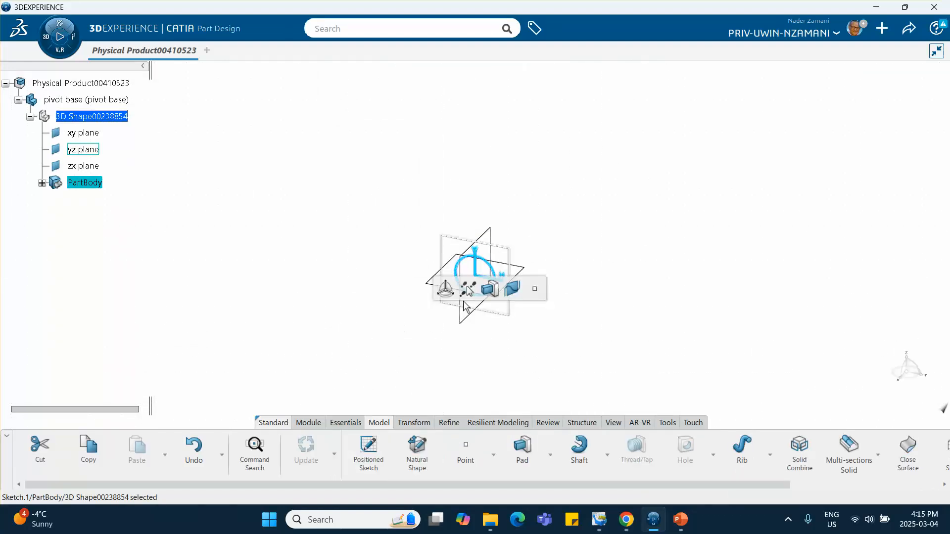
Pad the circle sketch by 0.02 m with the extrusion direction reversed.
left_click(486, 293)
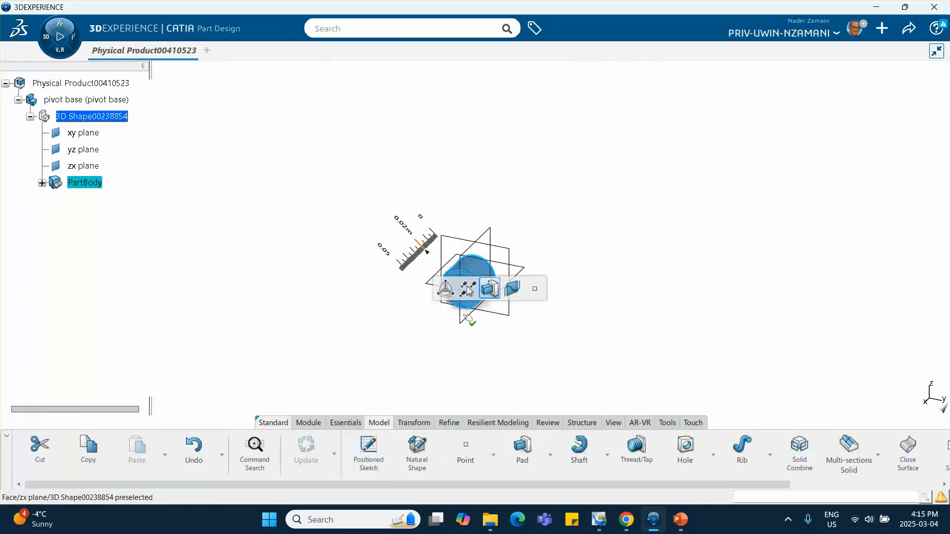
left_click(466, 304)
double_click(466, 305)
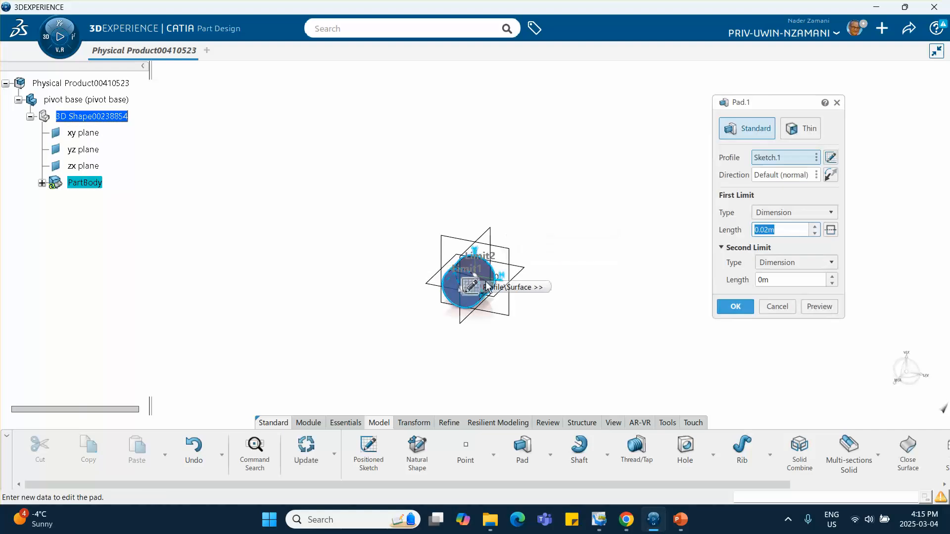
left_click(830, 175)
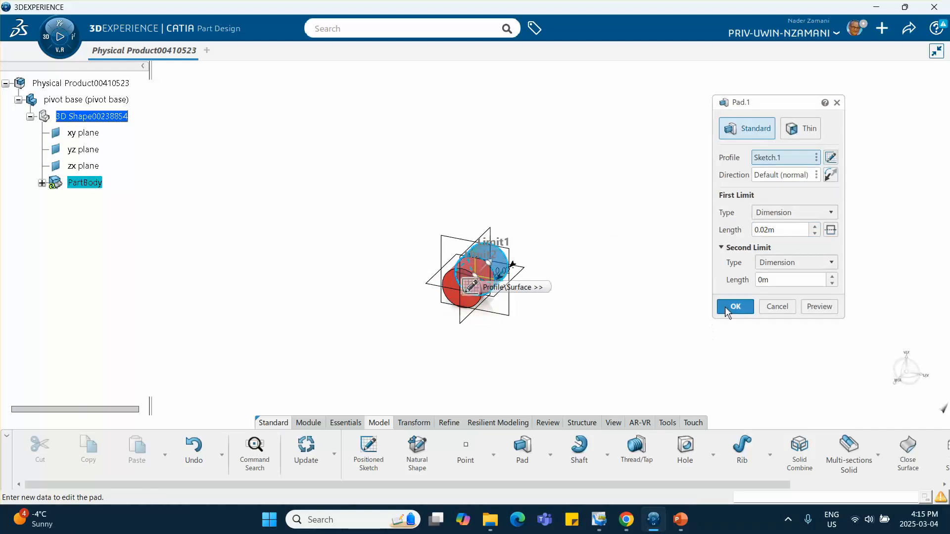
left_click(735, 306)
middle_click_drag(665, 326, 616, 320)
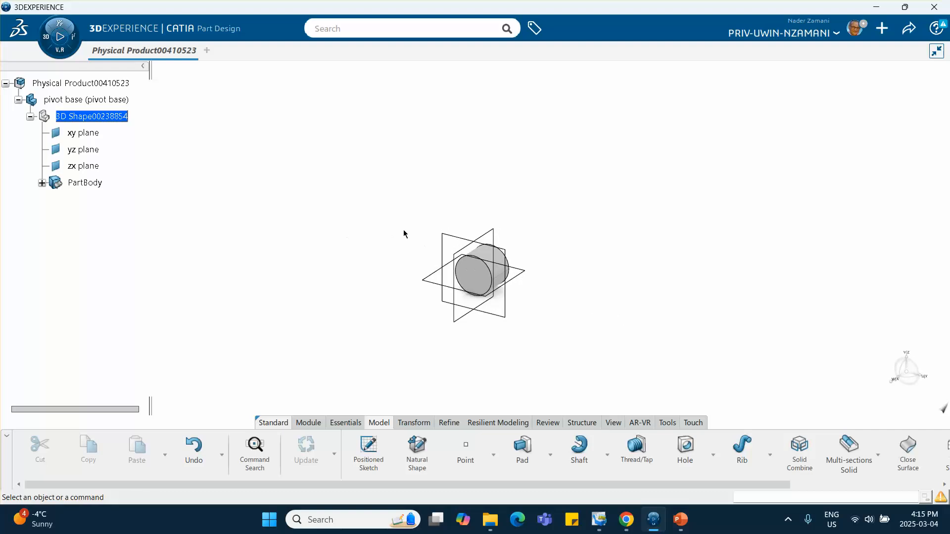
Set the graphic color of the pivot base part to dark green.
right_click(101, 100)
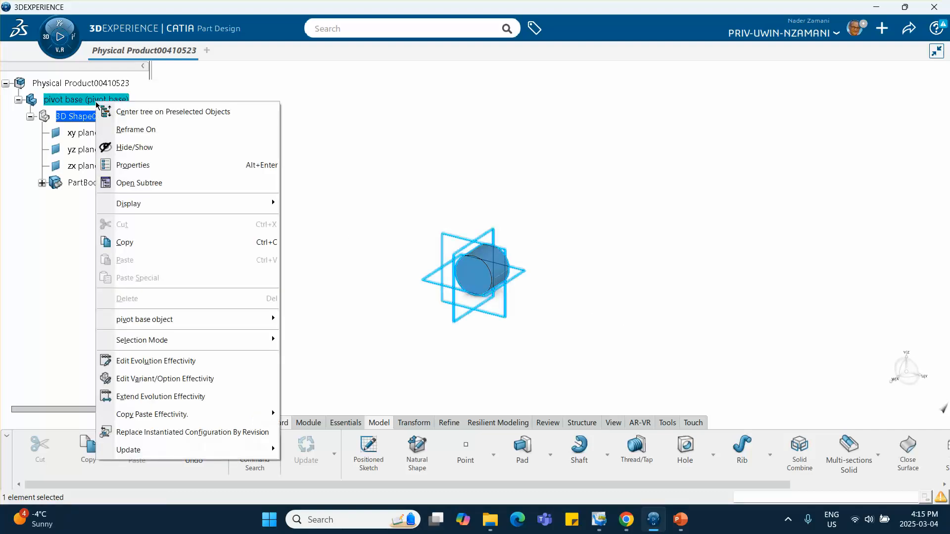
left_click(130, 165)
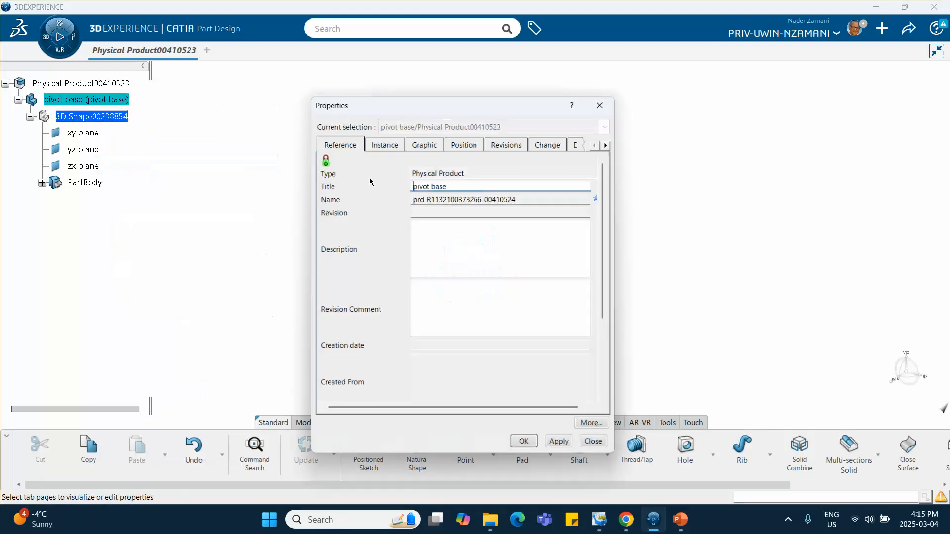
left_click(411, 145)
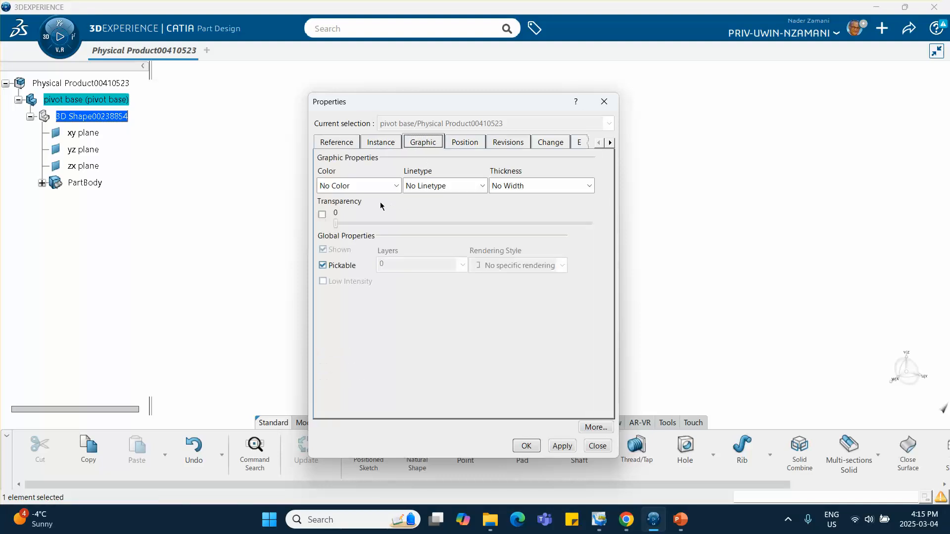
left_click(380, 190)
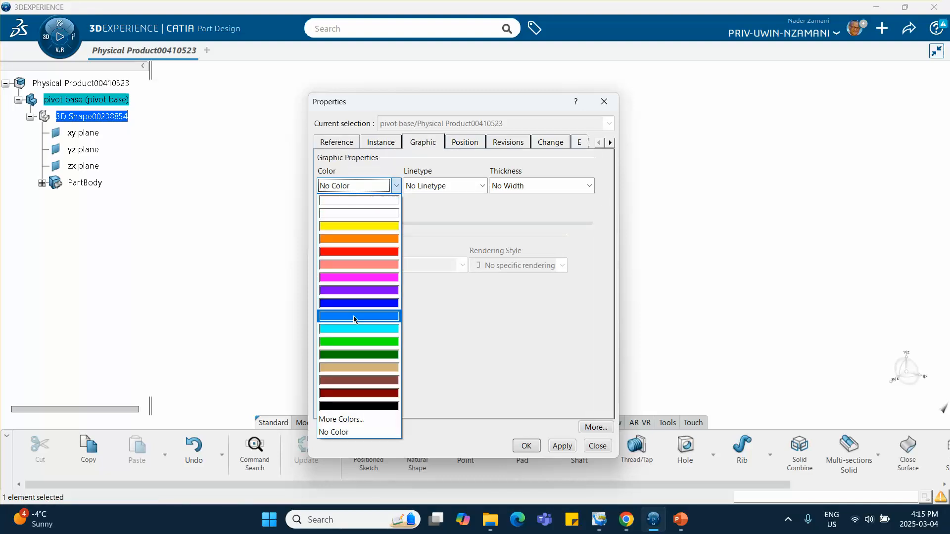
left_click(353, 355)
left_click(530, 446)
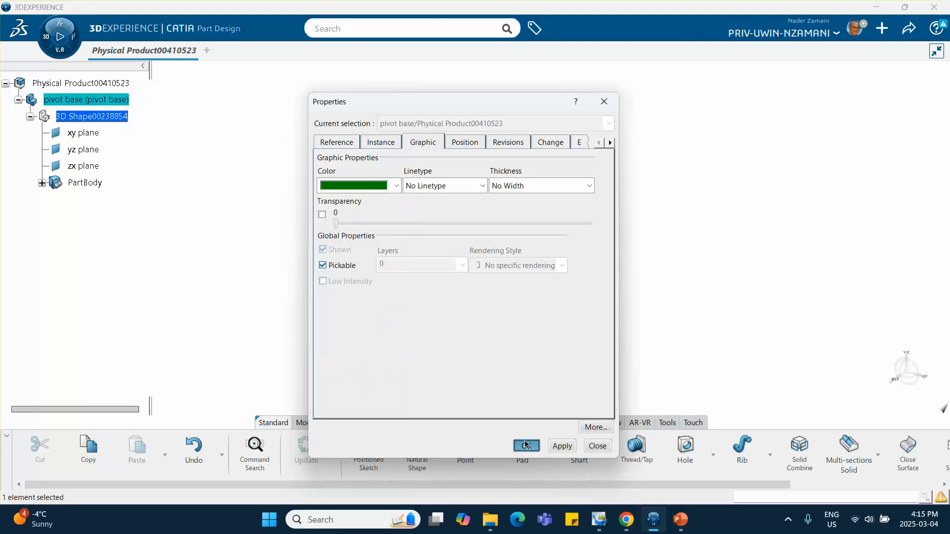
left_click(372, 315)
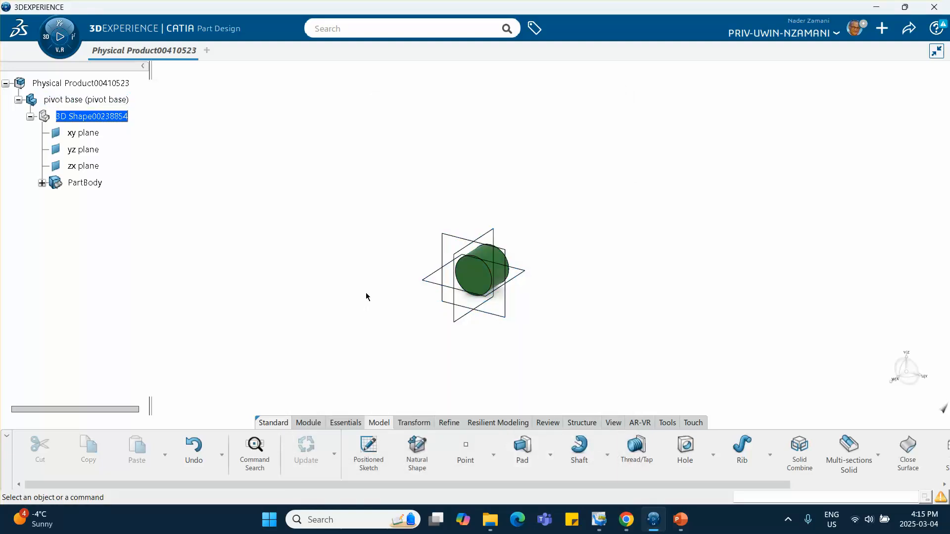
Reactivate the root product in Assembly Design and insert a second 3D Part under it.
double_click(105, 84)
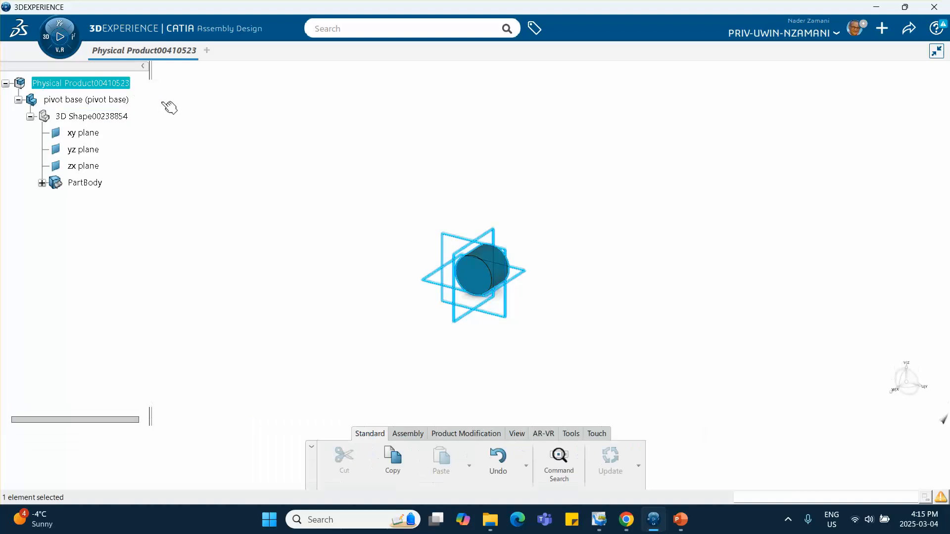
right_click(103, 83)
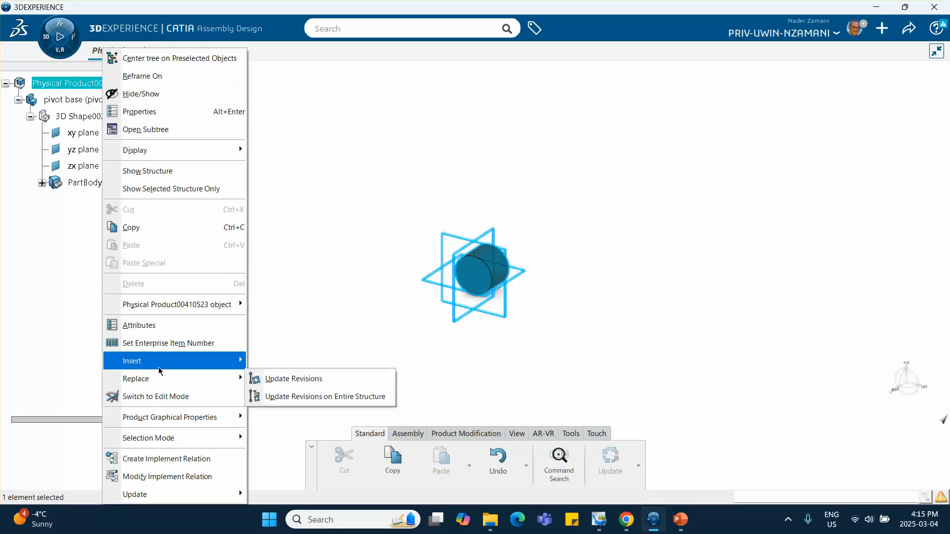
mouse_move(163, 360)
left_click(293, 133)
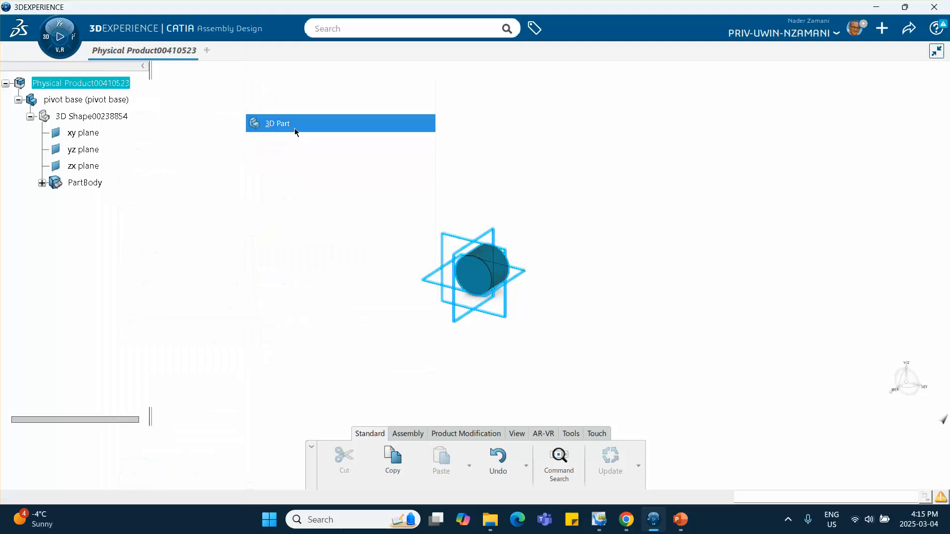
Rename the second 3D Part as "rod", for both its instance title and its reference title.
right_click(123, 200)
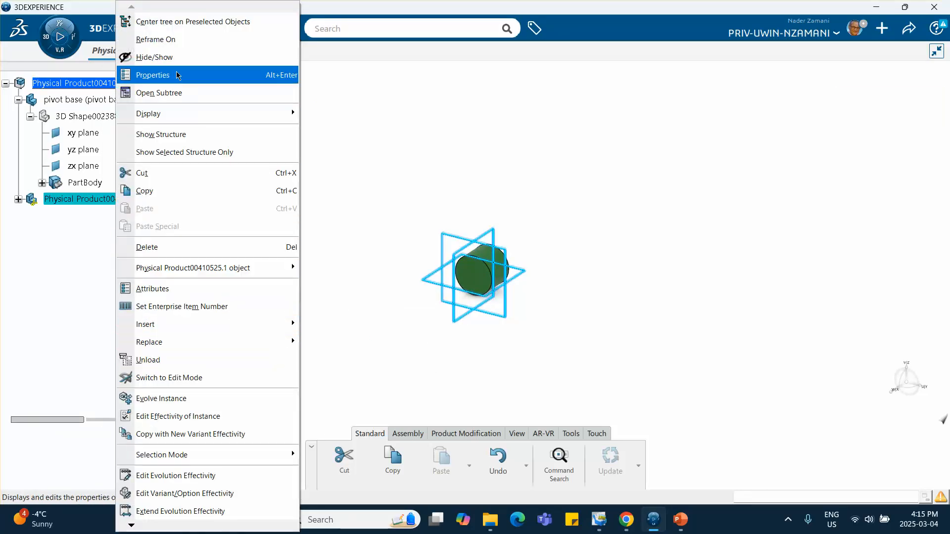
left_click(208, 76)
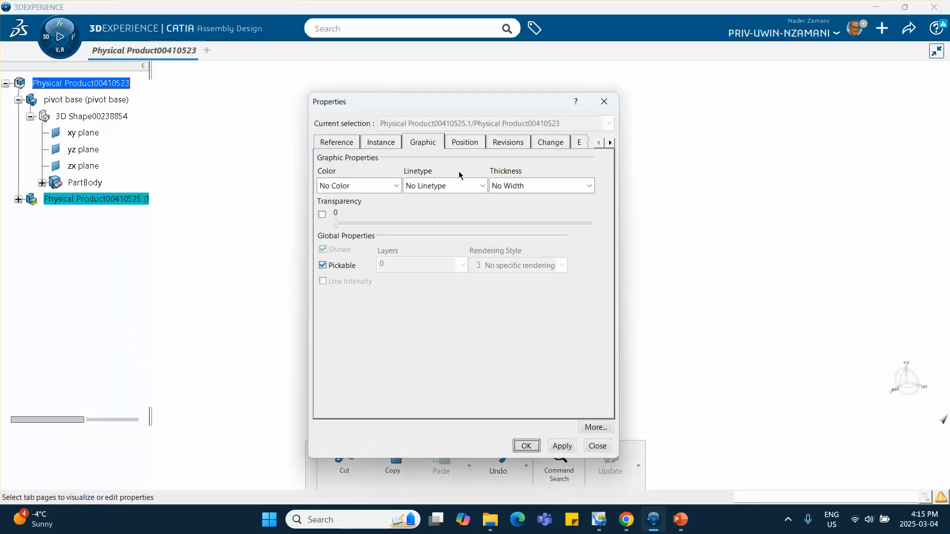
left_click(389, 144)
left_click_drag(480, 184, 276, 161)
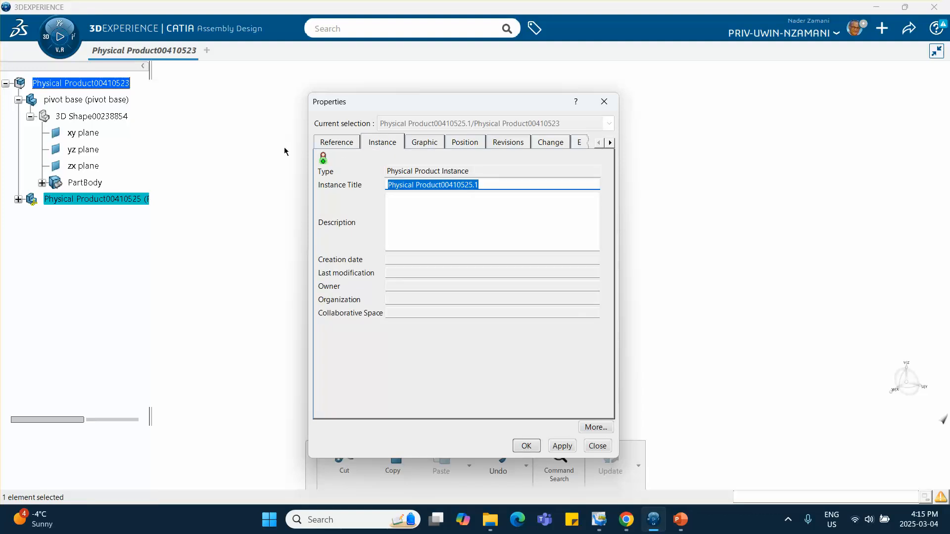
type("rod")
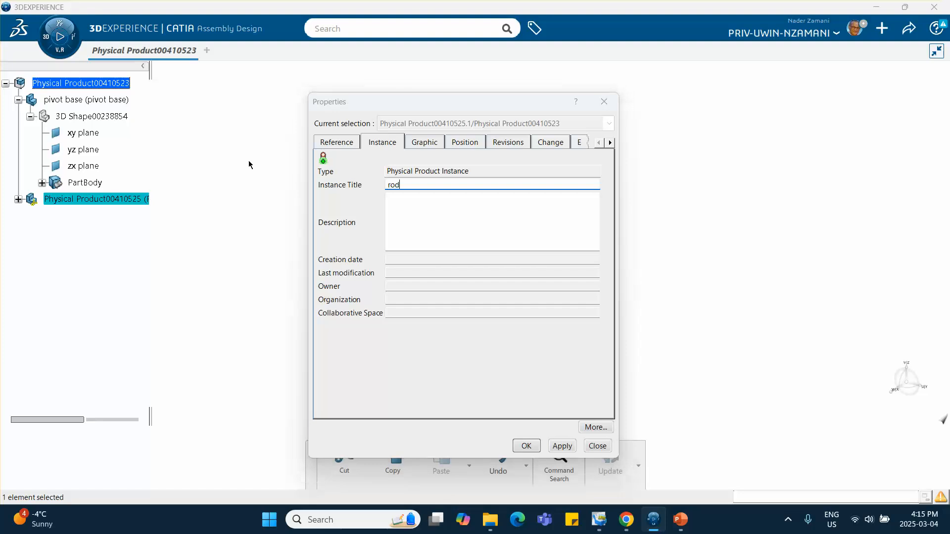
left_click(327, 144)
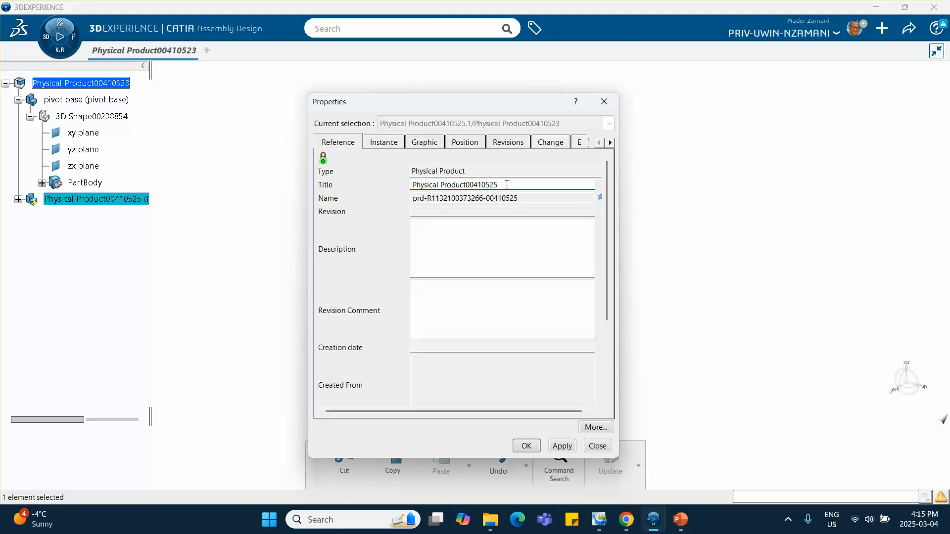
left_click_drag(507, 185, 360, 184)
type("rod")
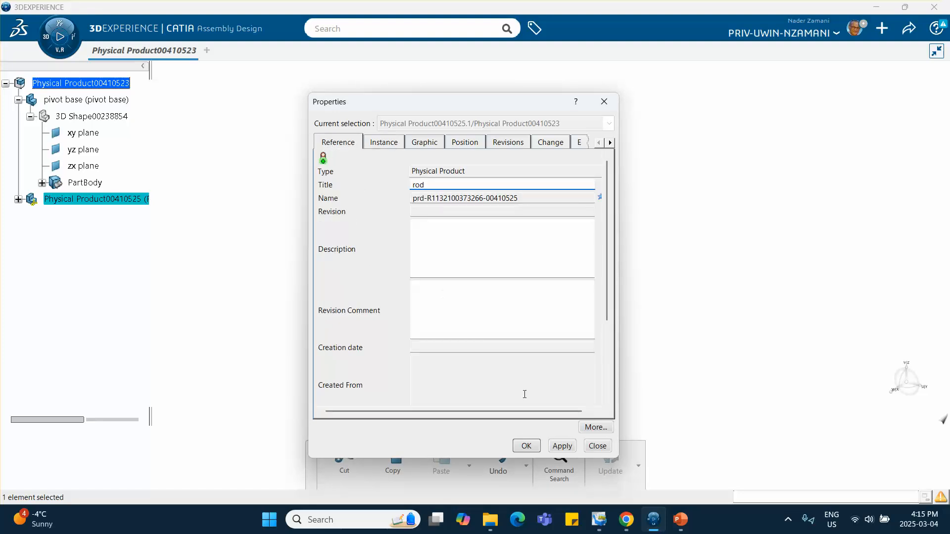
left_click(526, 446)
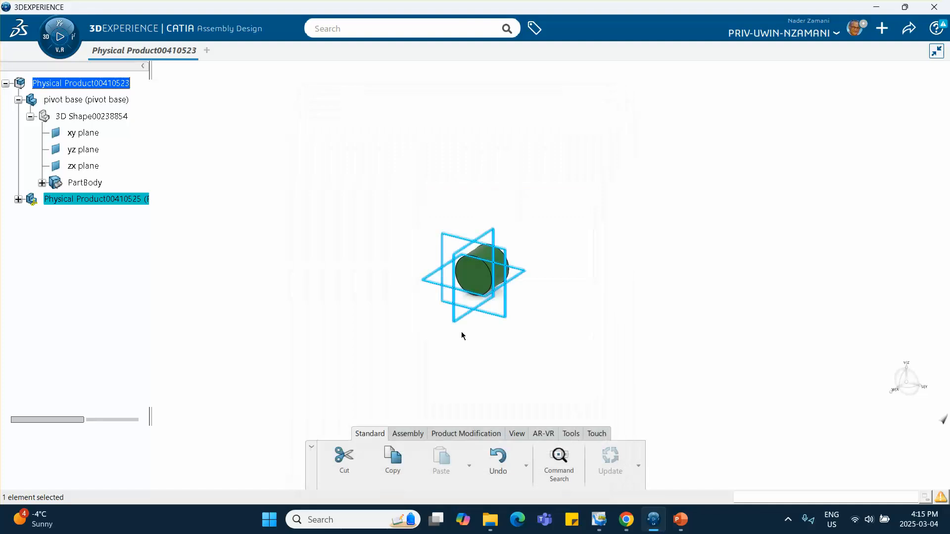
Activate the rod's 3D shape for Part Design and open a sketch on its plane perpendicular to the pivot cylinder's axis.
left_click(18, 200)
left_click(84, 216)
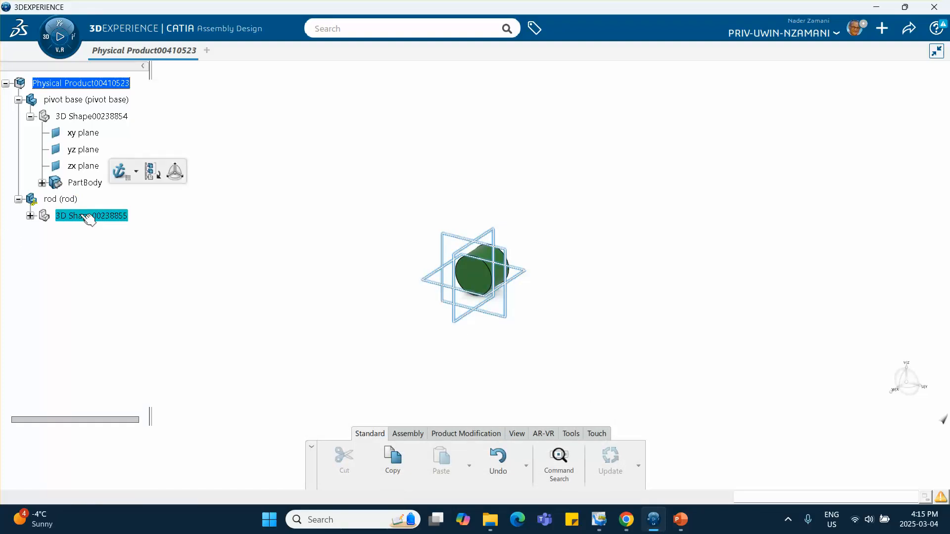
double_click(89, 218)
left_click(504, 249)
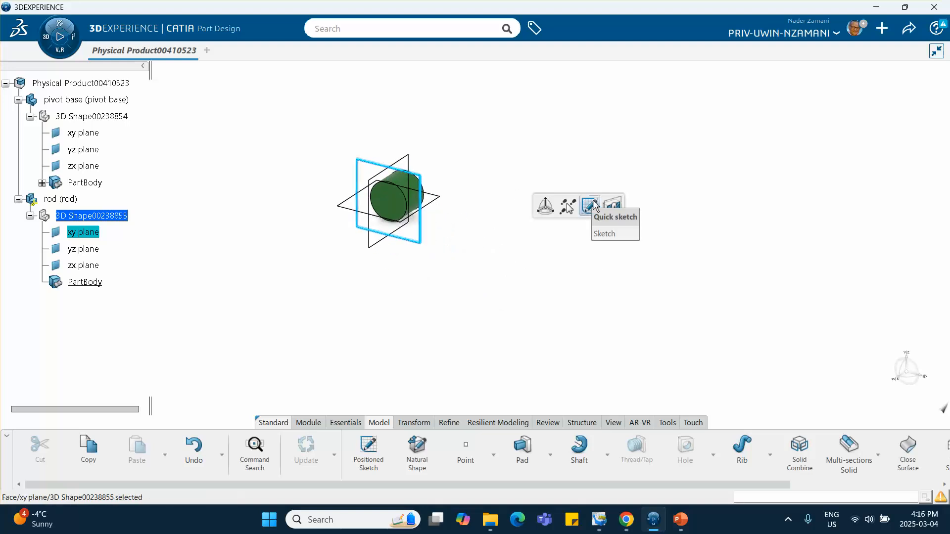
left_click(589, 206)
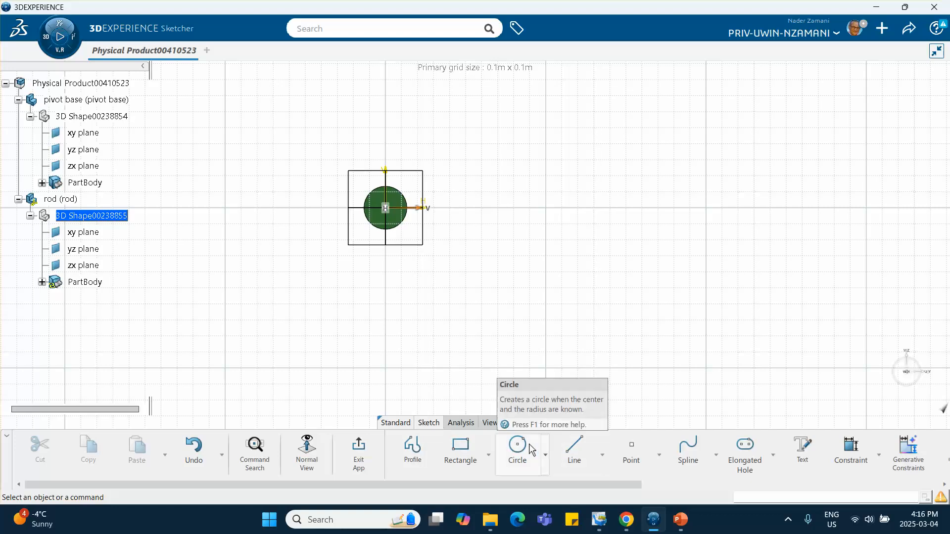
Sketch a sloping elongated hole profile from the origin down past the pivot cylinder, with about 0.19 m between its end centres.
left_click(604, 455)
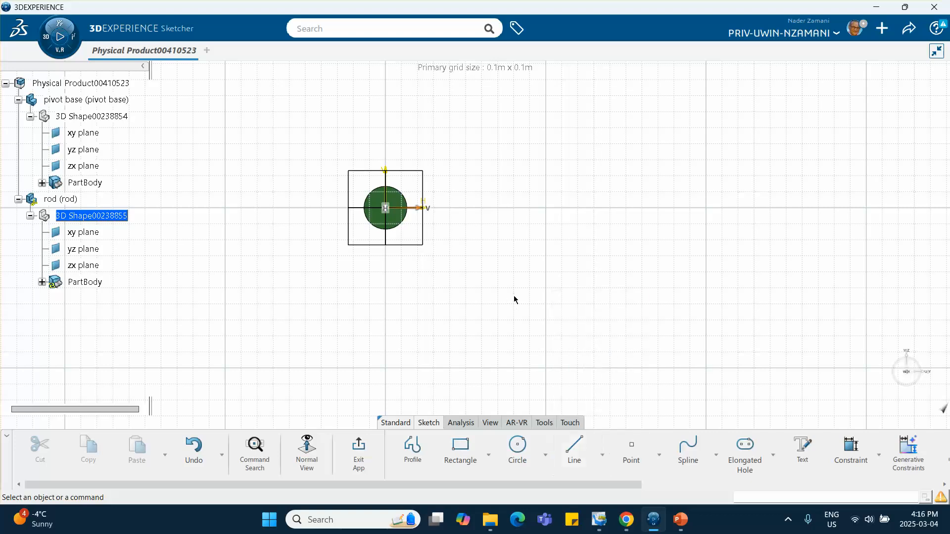
left_click(744, 450)
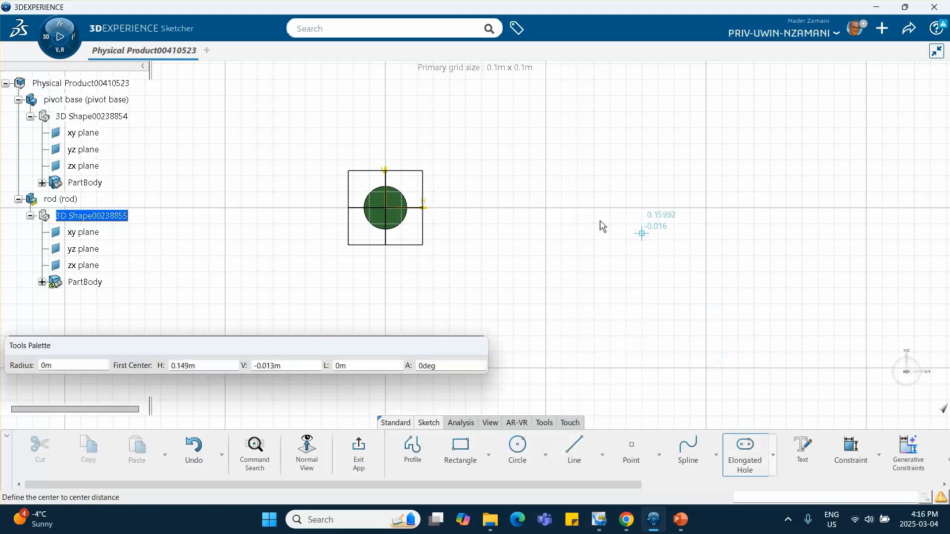
left_click(386, 208)
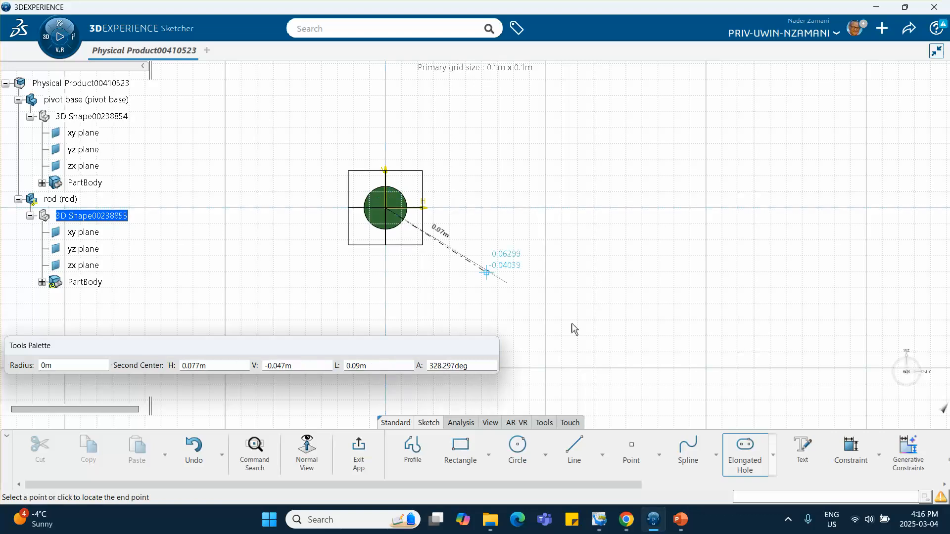
left_click(637, 390)
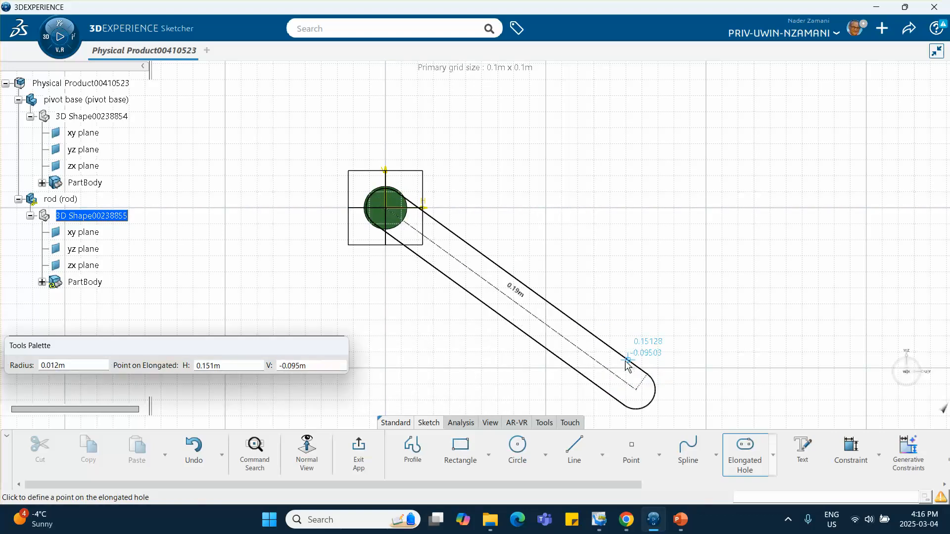
left_click(626, 364)
left_click(684, 321)
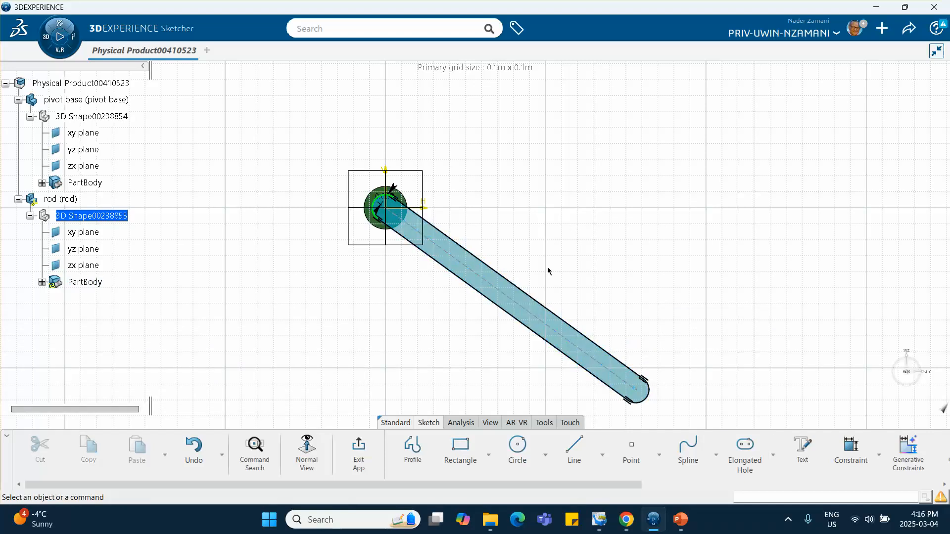
Dimension the elongated profile's centre-to-centre length as 0.25 m and exit the sketch.
middle_click_drag(421, 230, 445, 241)
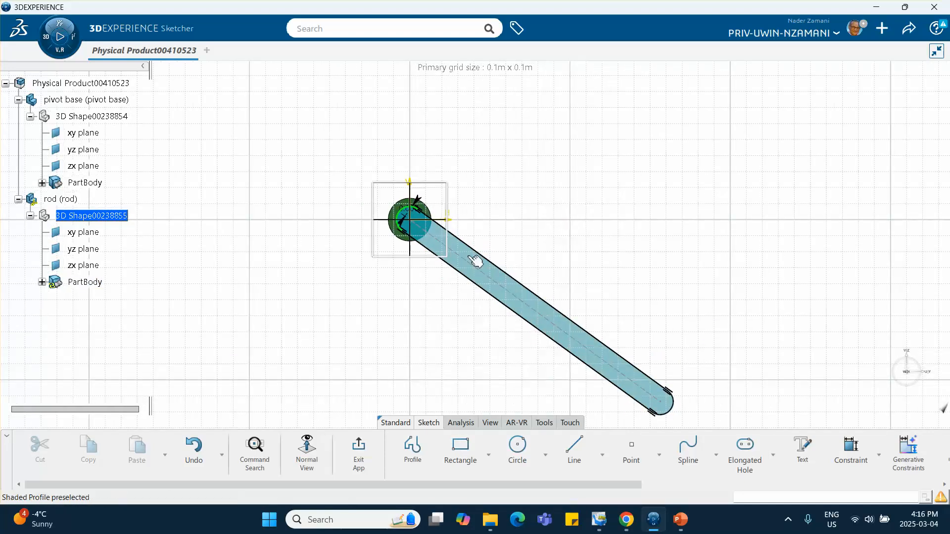
left_click(850, 447)
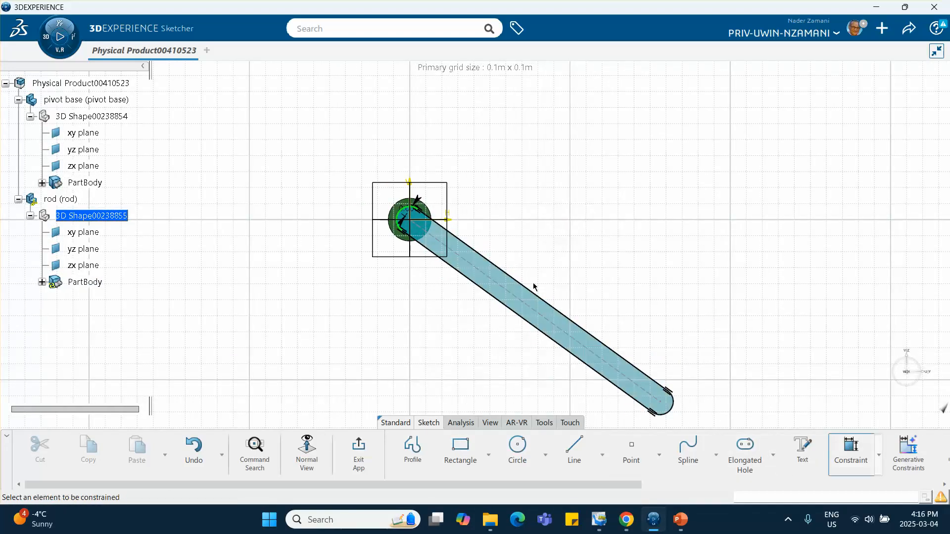
left_click(539, 313)
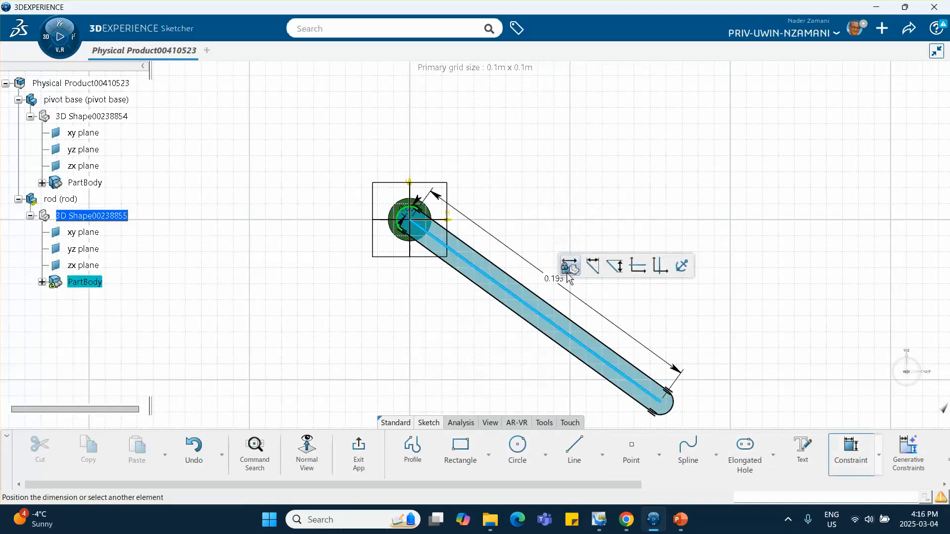
left_click(606, 288)
type(".25")
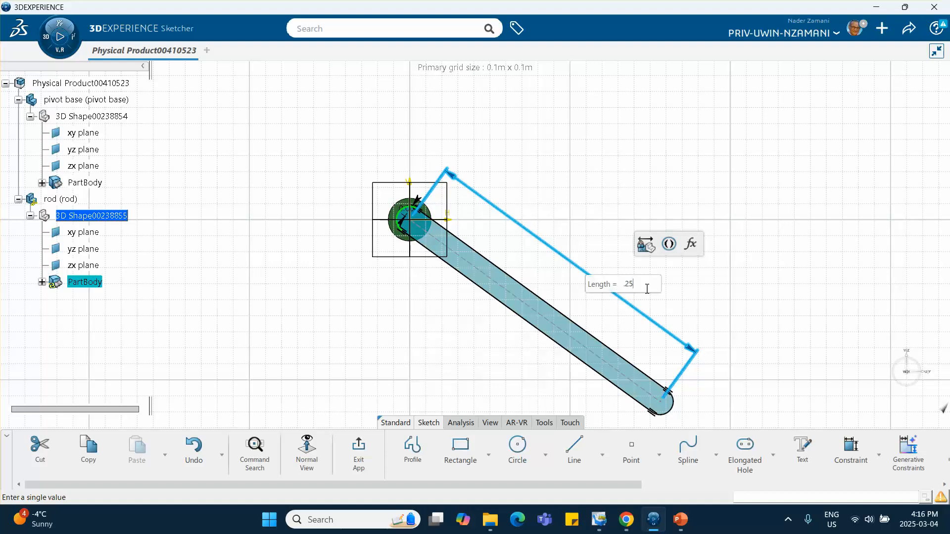
key("Return")
middle_click_drag(601, 285, 502, 210)
left_click(415, 267)
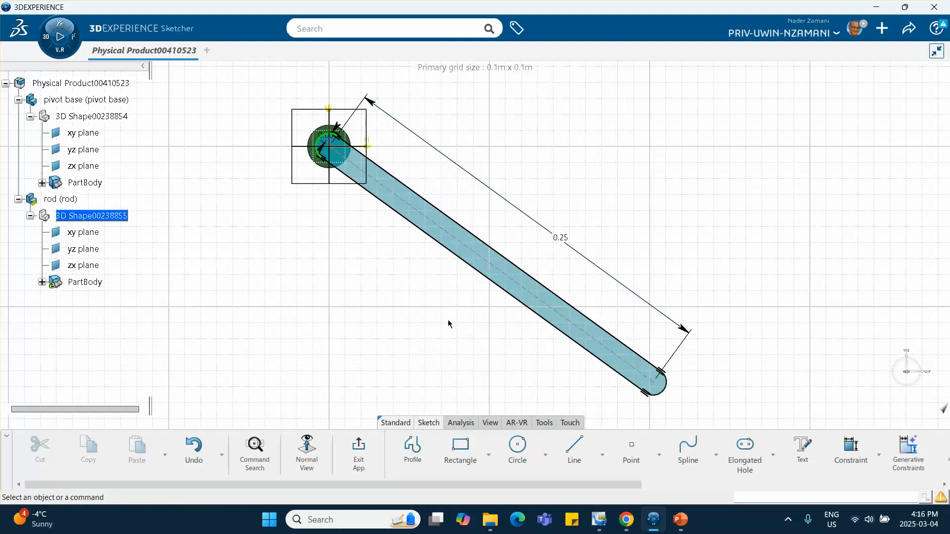
left_click(349, 457)
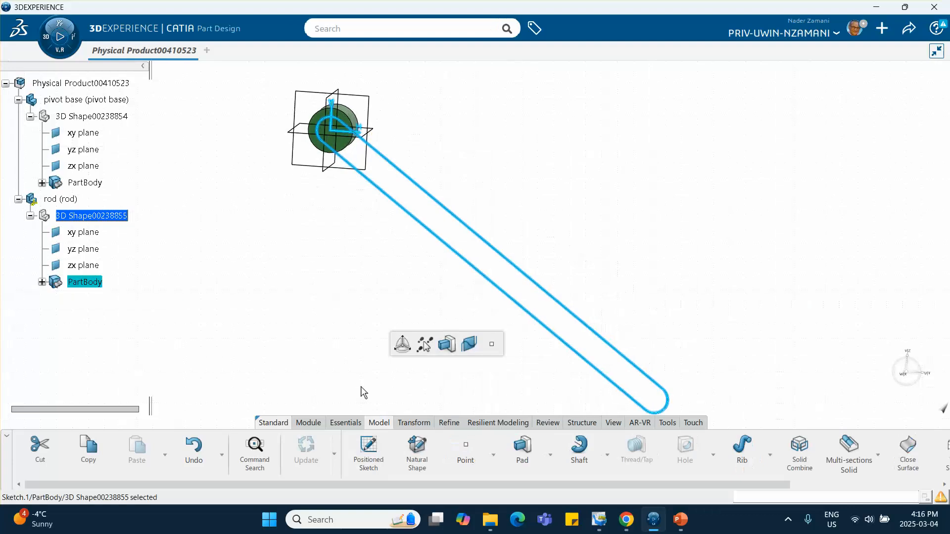
Pad the rod's elongated sketch and set the first limit length to 0.01 m.
left_click(447, 344)
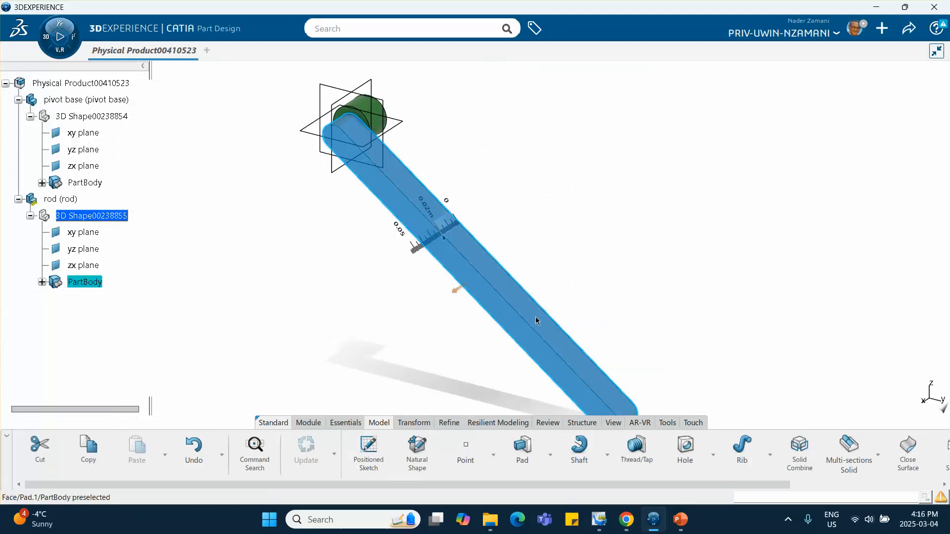
left_click(668, 182)
left_click(501, 287)
double_click(500, 282)
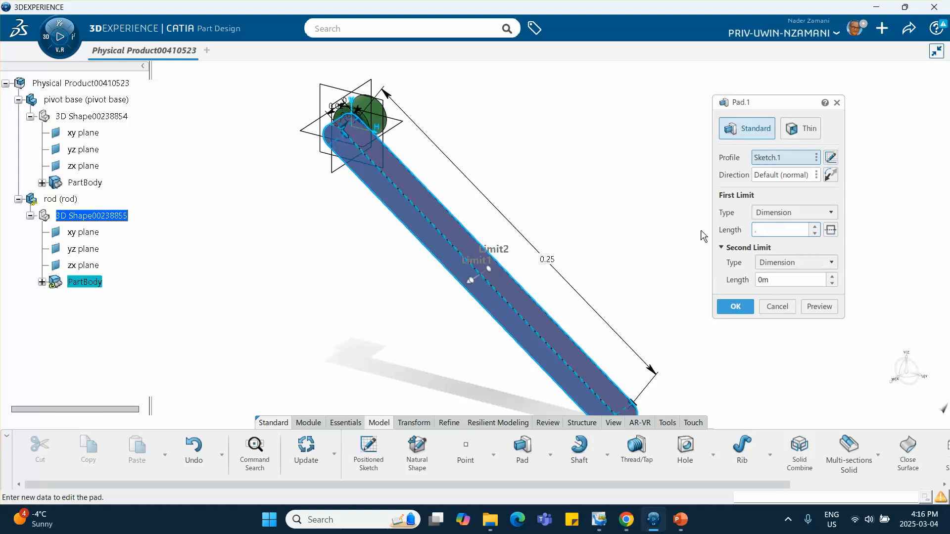
type(".01")
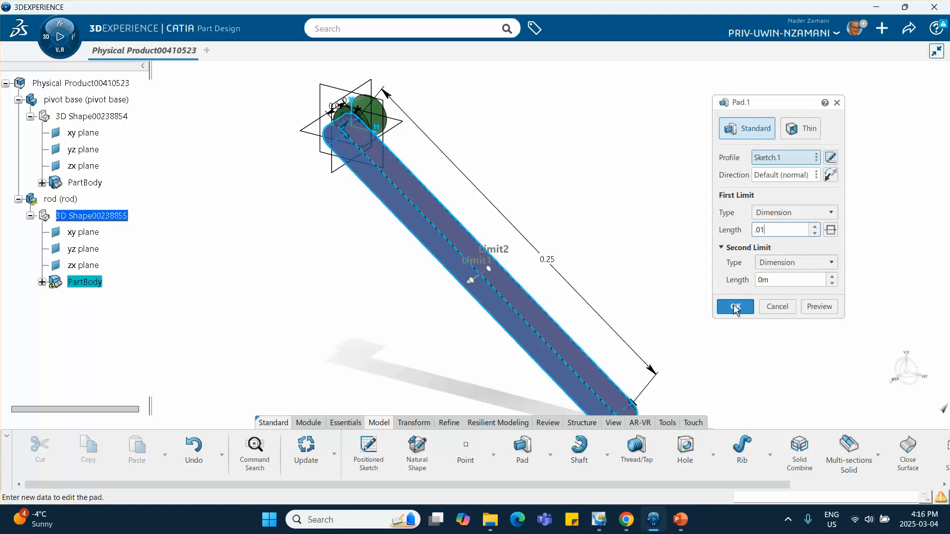
left_click(735, 306)
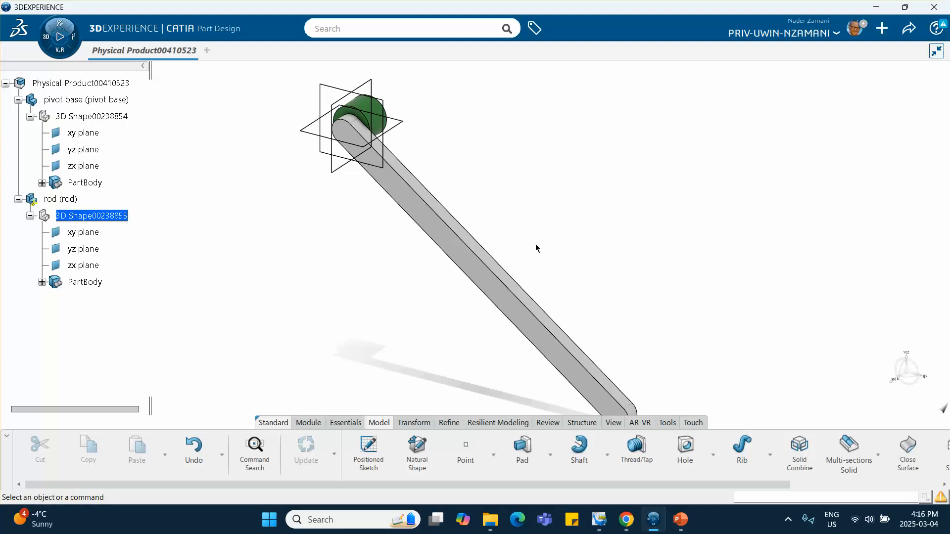
Set the graphic color of the rod part to yellow.
middle_click_drag(552, 246, 515, 222)
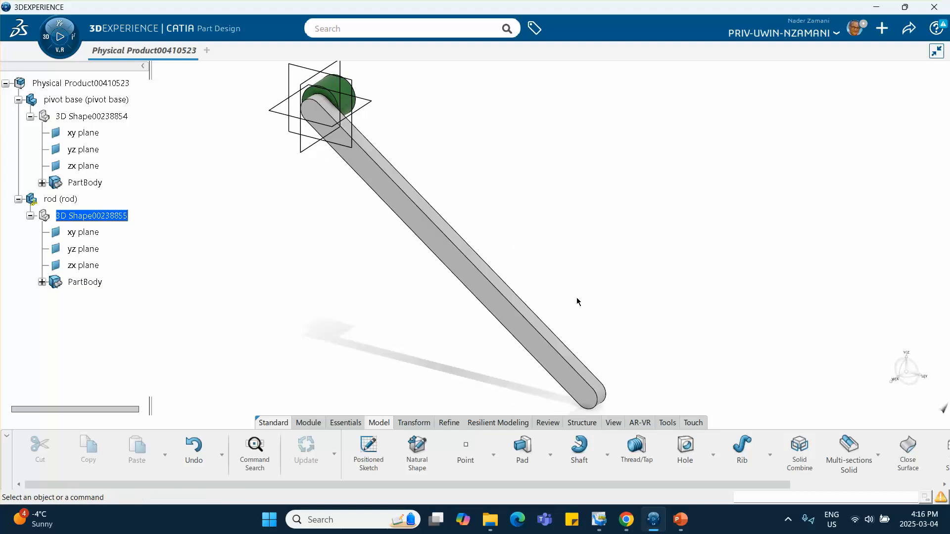
middle_click_drag(577, 299, 578, 317, "ctrl")
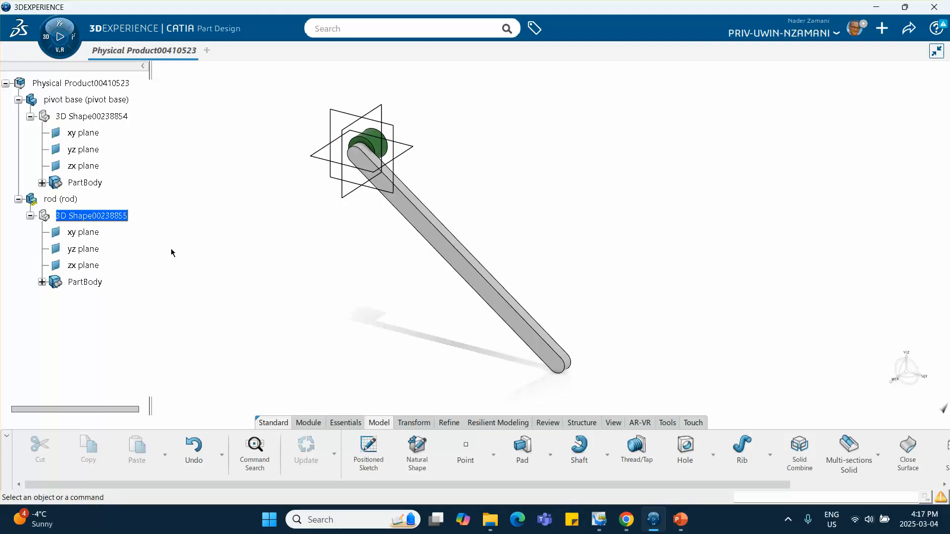
right_click(63, 202)
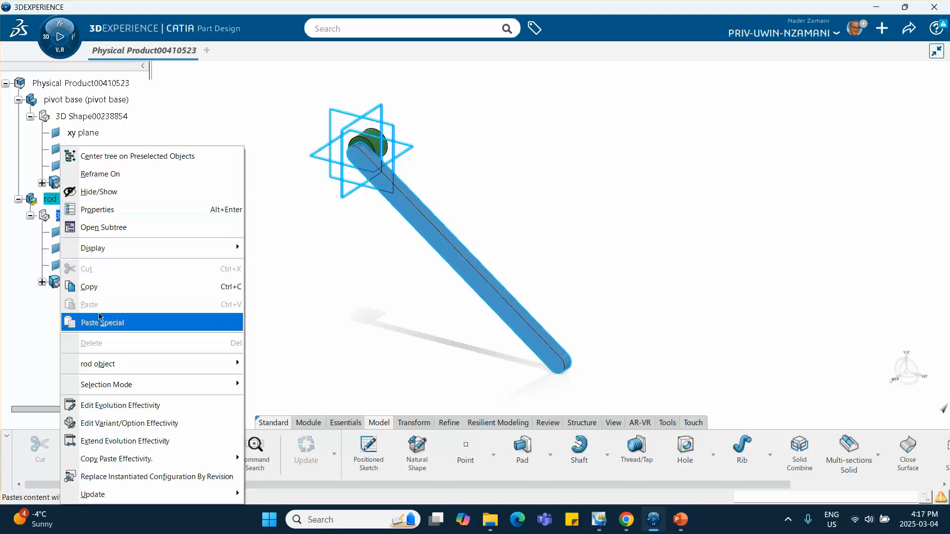
left_click(94, 209)
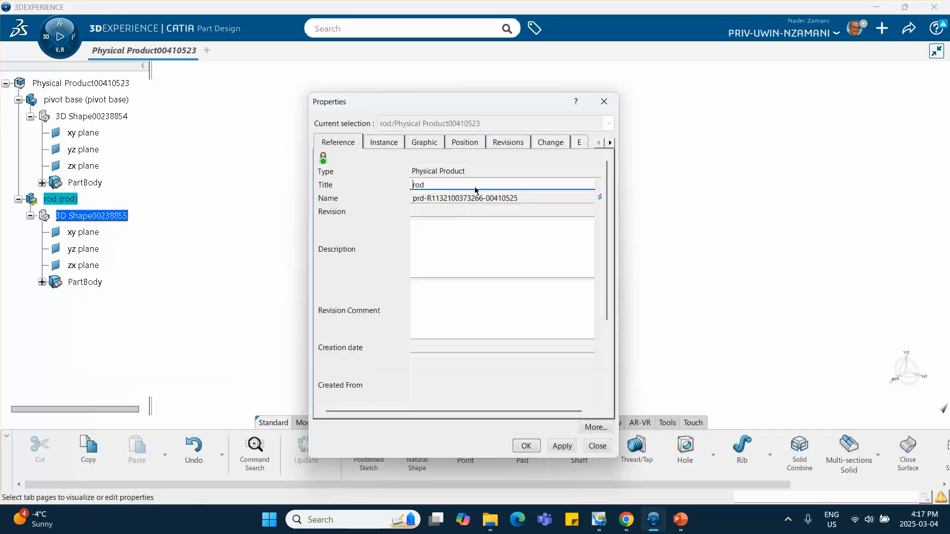
left_click(424, 145)
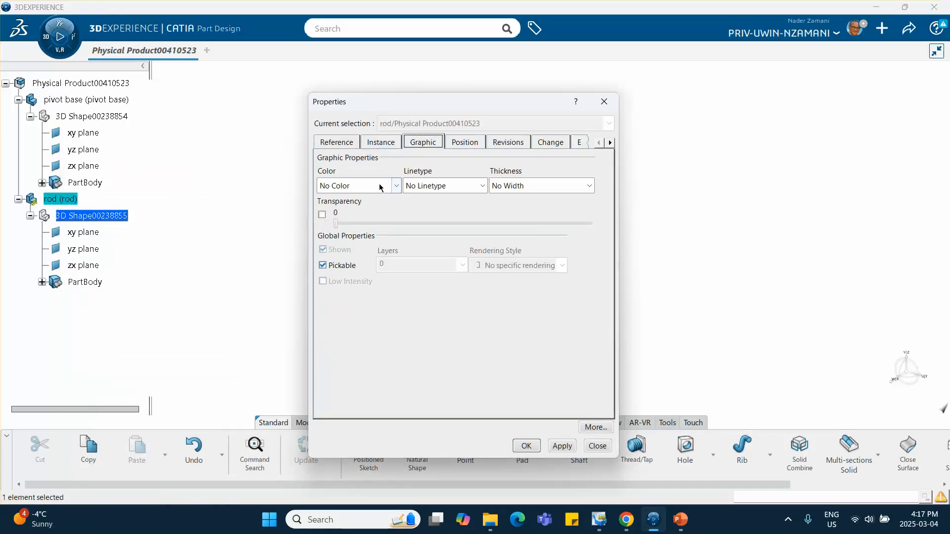
left_click(380, 187)
left_click(356, 240)
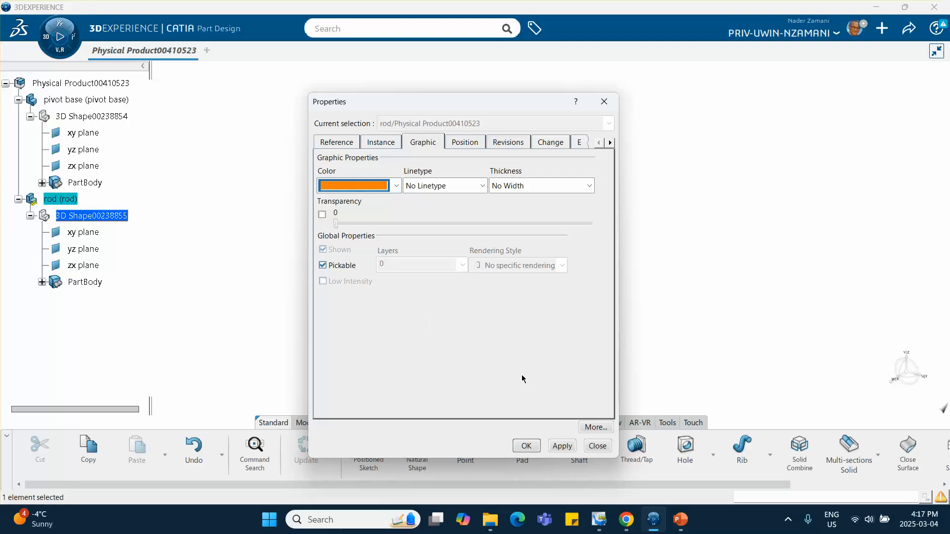
left_click(396, 186)
left_click(361, 225)
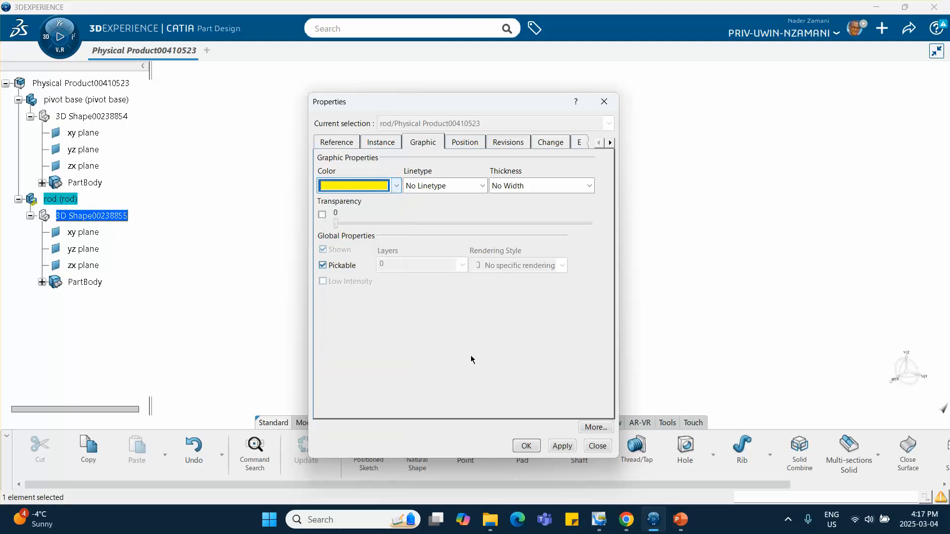
left_click(525, 448)
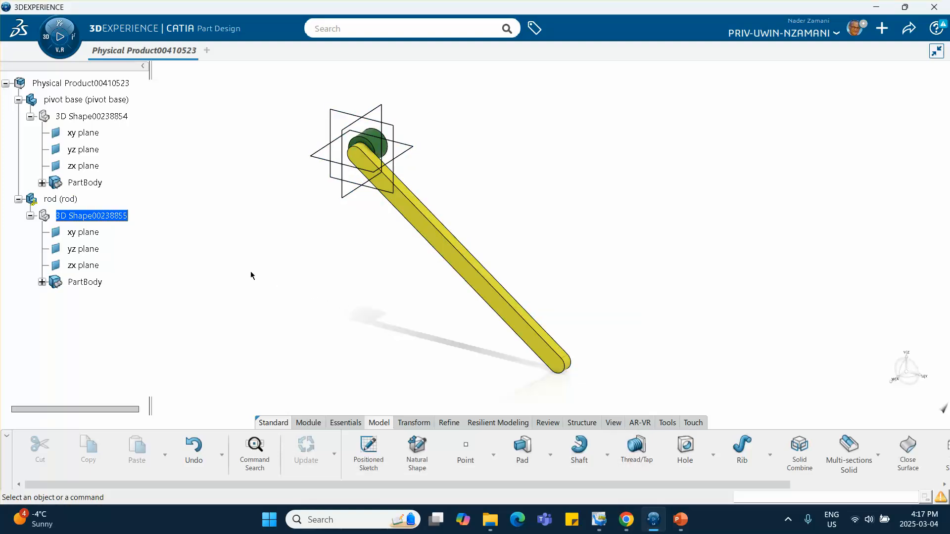
Activate the root physical product and insert a new 3D Part under it.
double_click(79, 84)
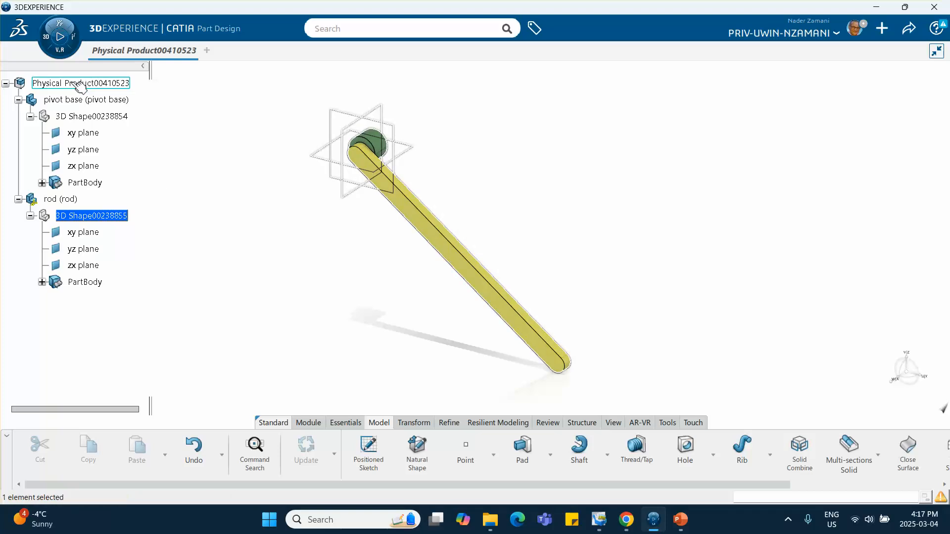
right_click(99, 83)
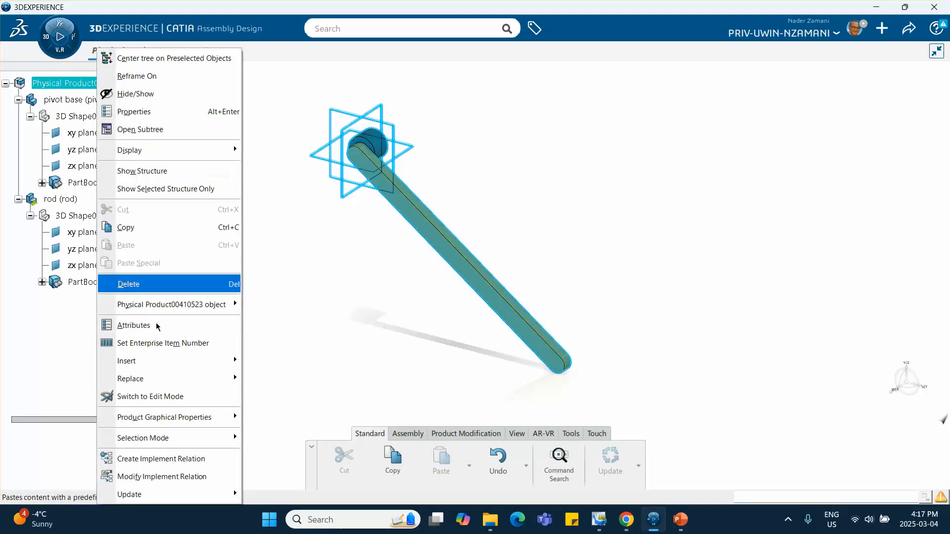
mouse_move(173, 361)
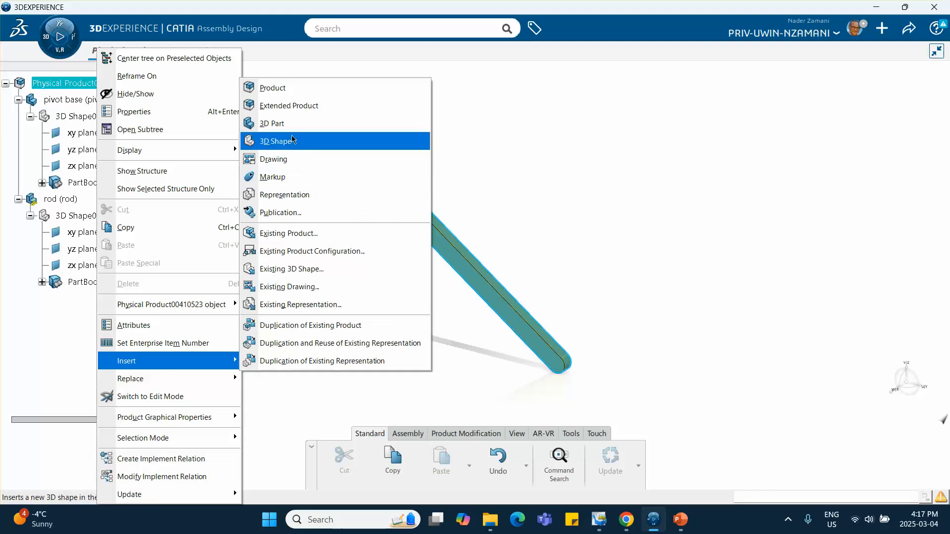
left_click(272, 124)
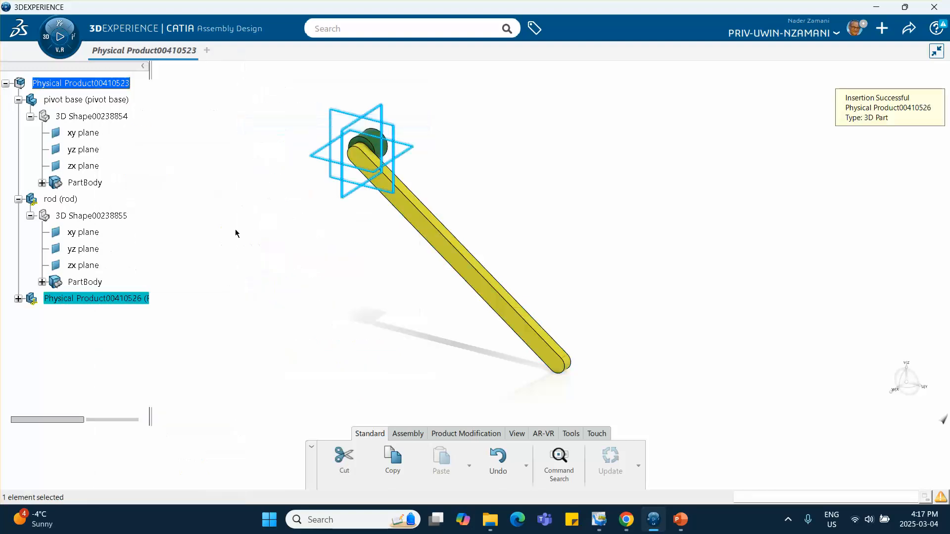
Set both the reference title and the instance title of the new part to bob.
right_click(123, 297)
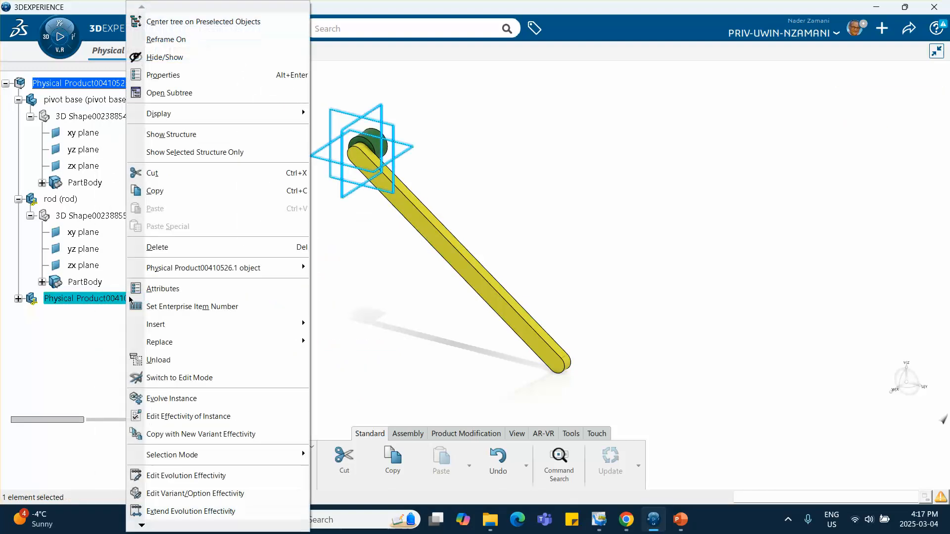
left_click(189, 79)
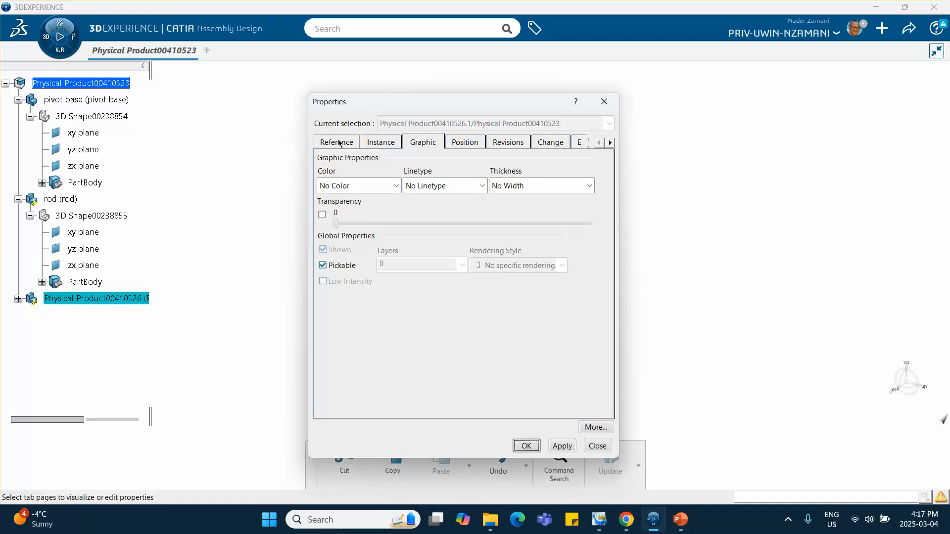
left_click(339, 144)
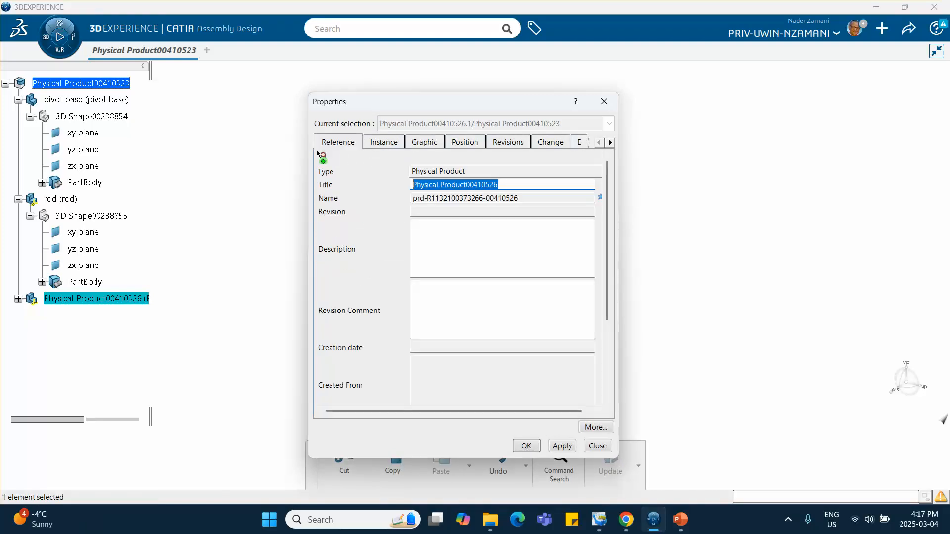
type("bob")
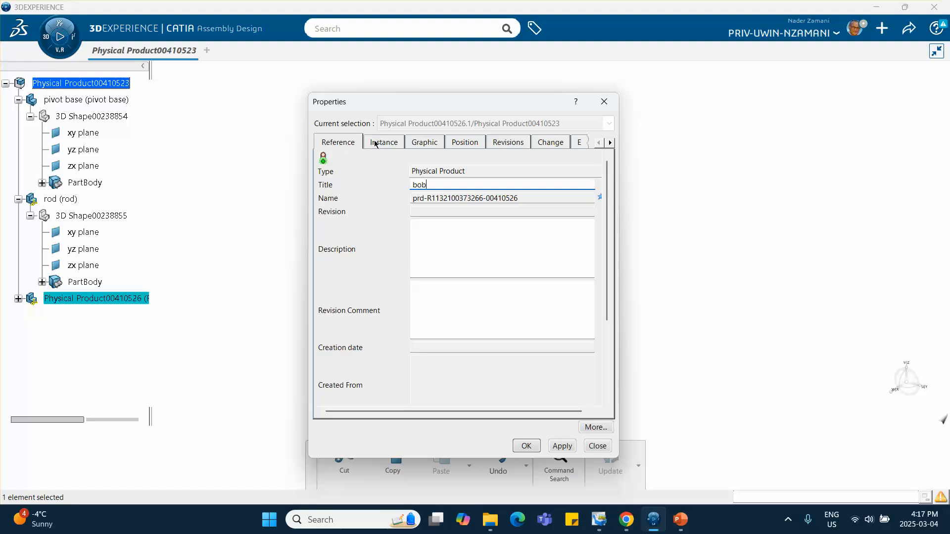
left_click(374, 143)
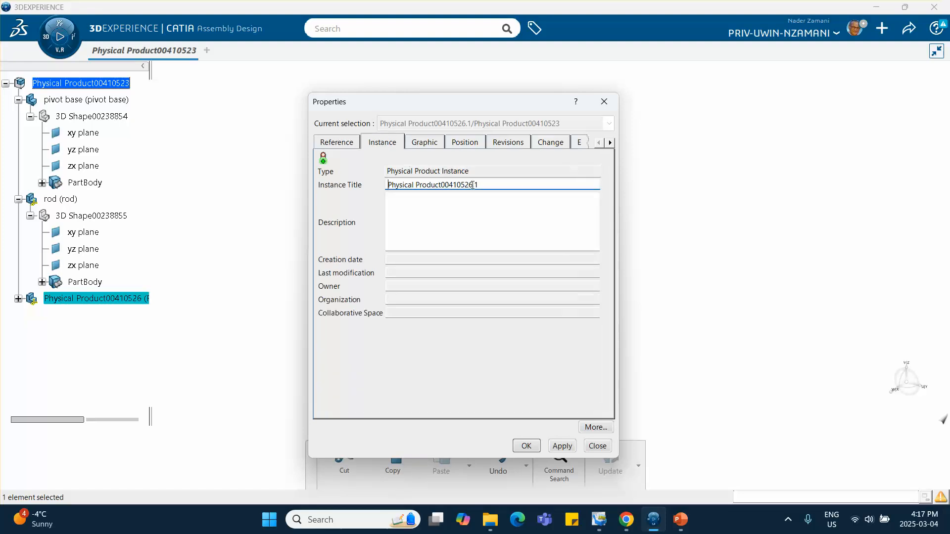
left_click_drag(456, 186, 325, 186)
type("bob")
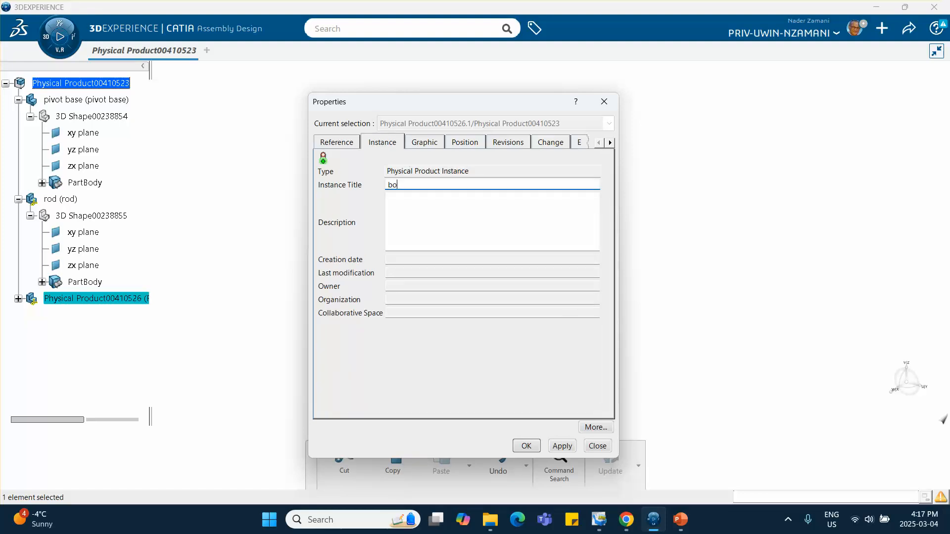
Set the graphic color of the bob part to red and apply its properties.
left_click(429, 145)
left_click(381, 187)
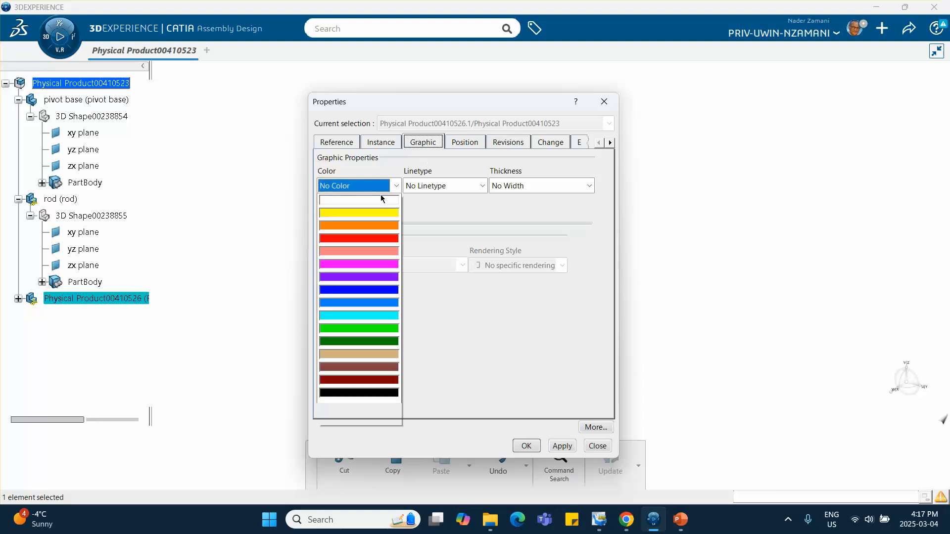
left_click(356, 243)
left_click(526, 446)
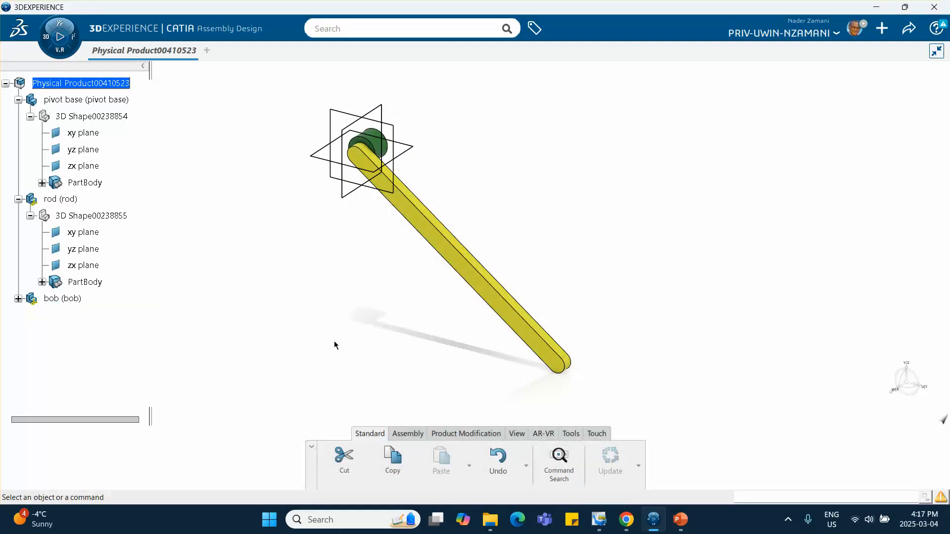
Activate the bob's 3D shape for part design and start a positioned sketch on the rod's front face.
left_click(18, 298)
middle_click_drag(102, 281, 123, 222)
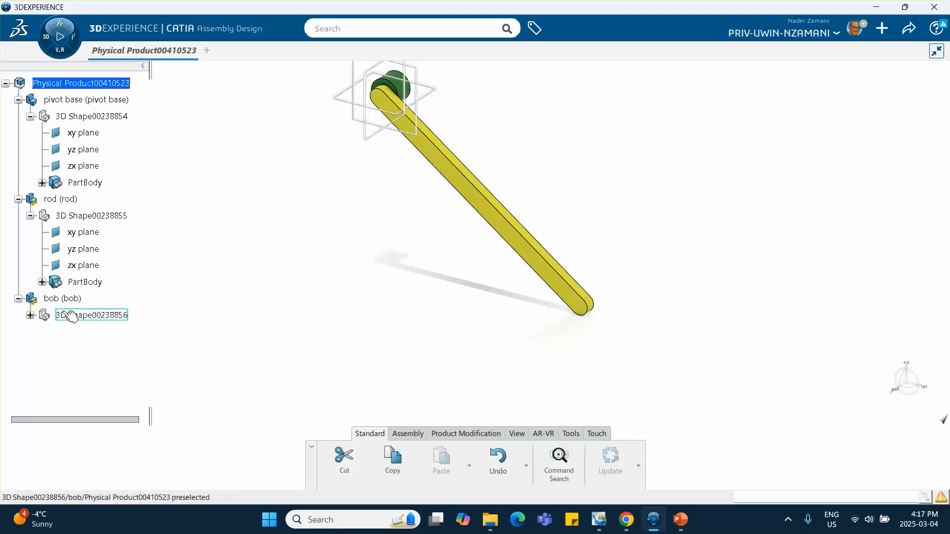
left_click(30, 315)
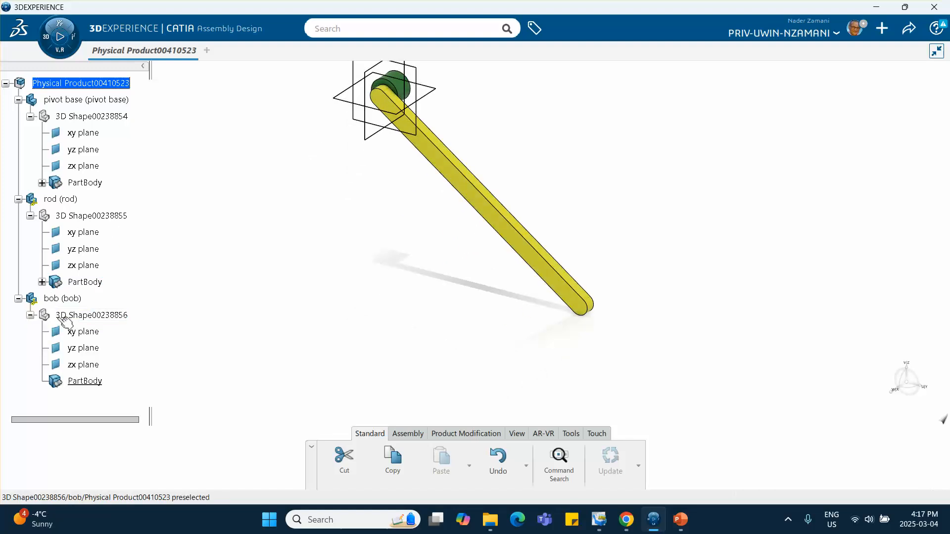
left_click(576, 299)
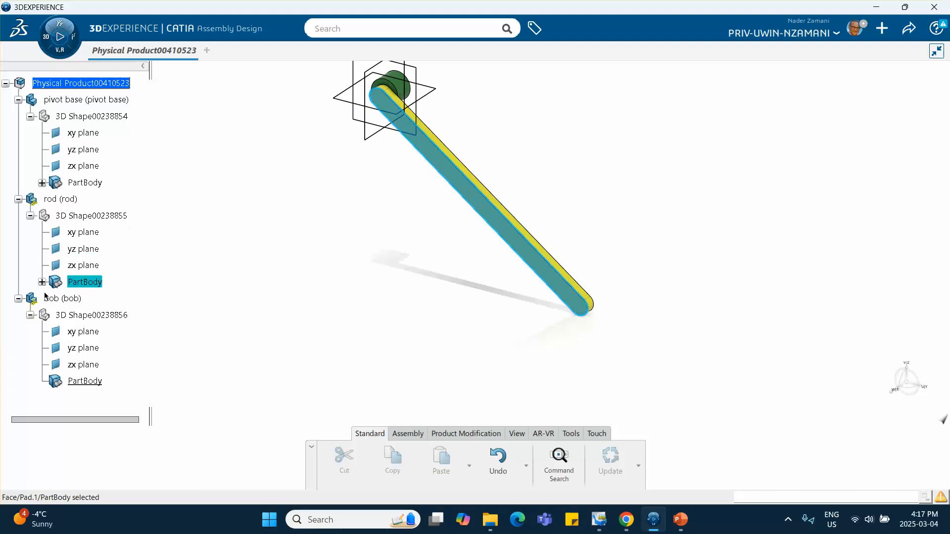
double_click(90, 316)
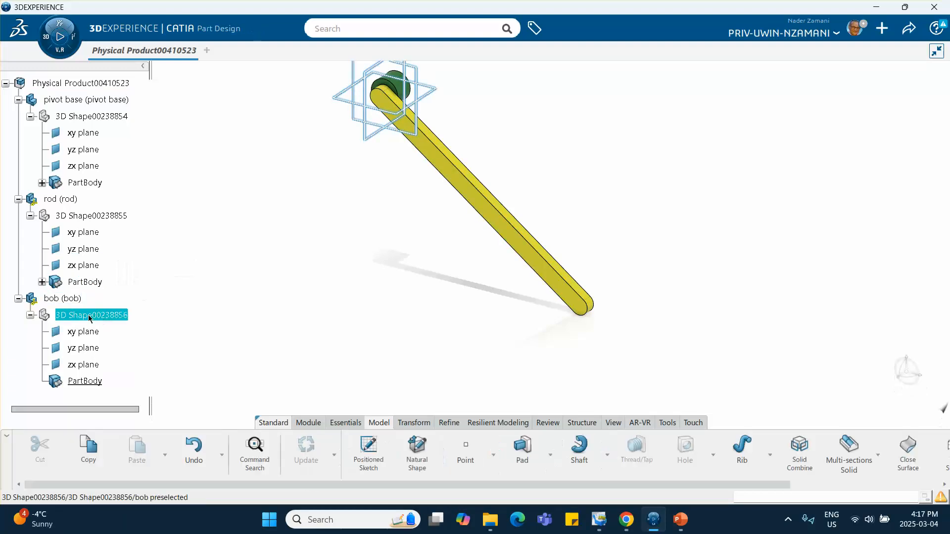
left_click(578, 303)
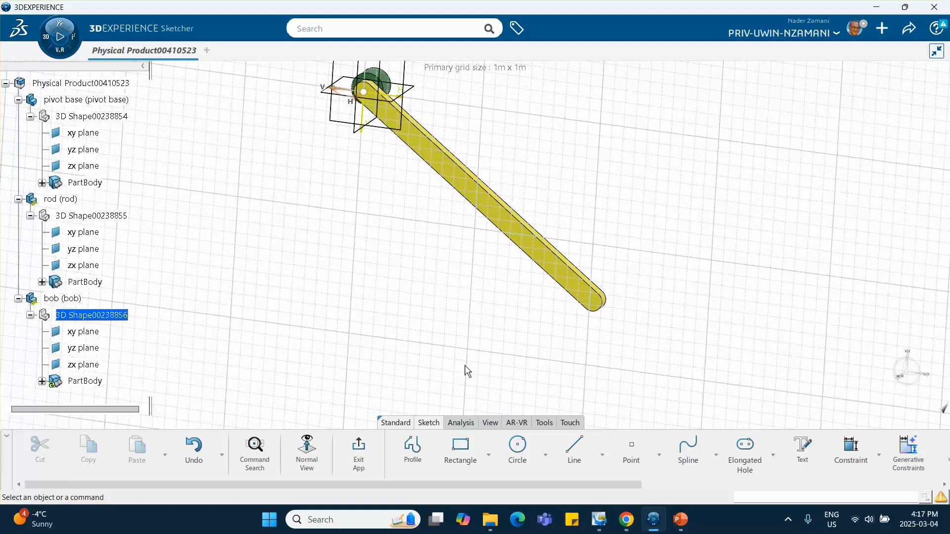
mouse_move(541, 347)
middle_mouse_down()
mouse_move(392, 307)
mouse_move(391, 247)
middle_mouse_up()
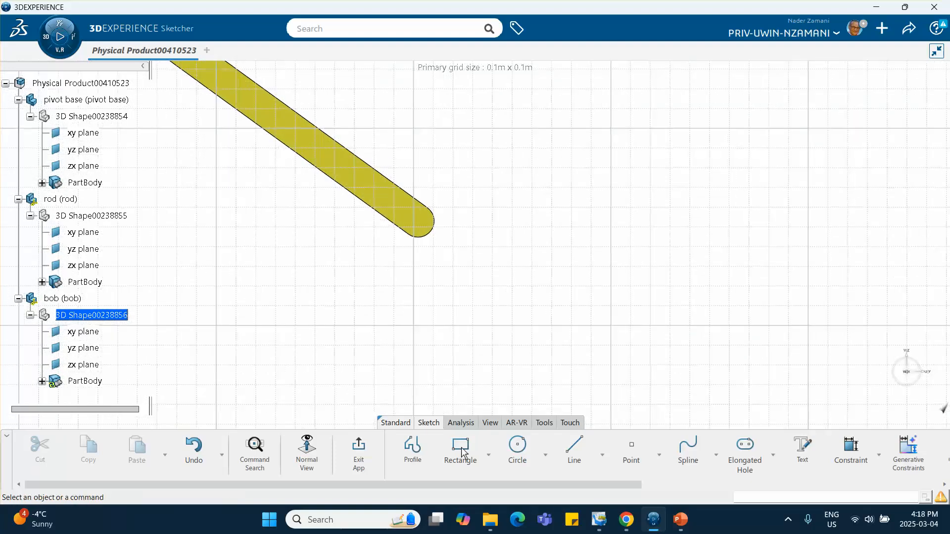
Sketch a circle of about 0.031 m radius centred on the rod's free rounded end.
left_click(518, 448)
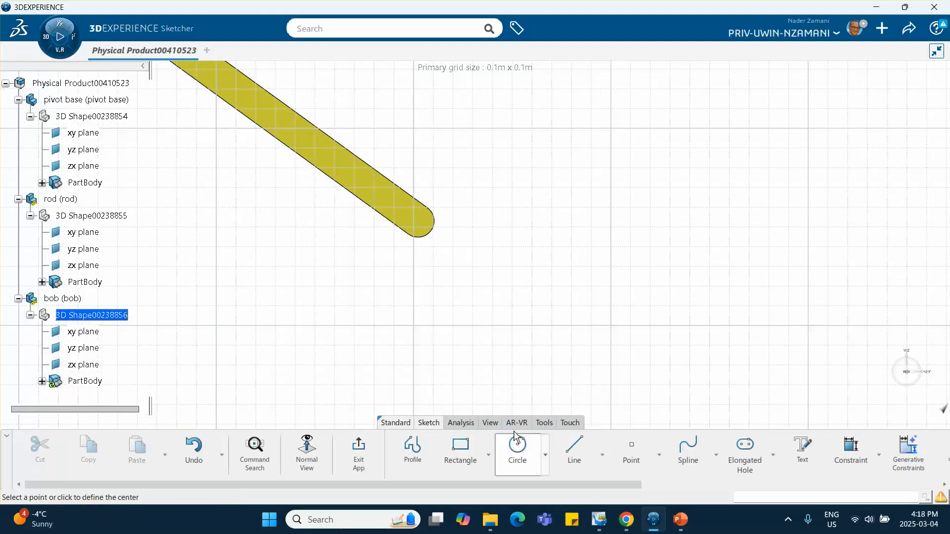
left_click(419, 224)
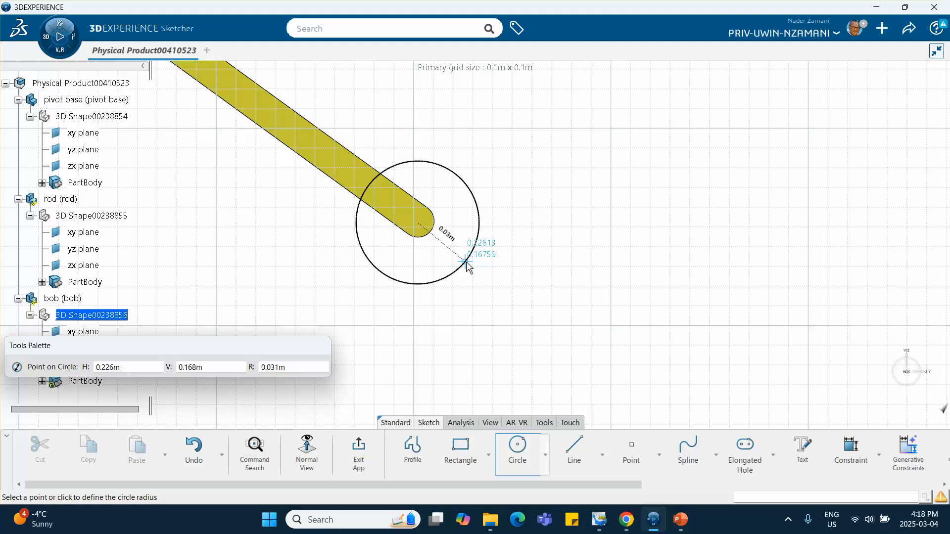
left_click(467, 262)
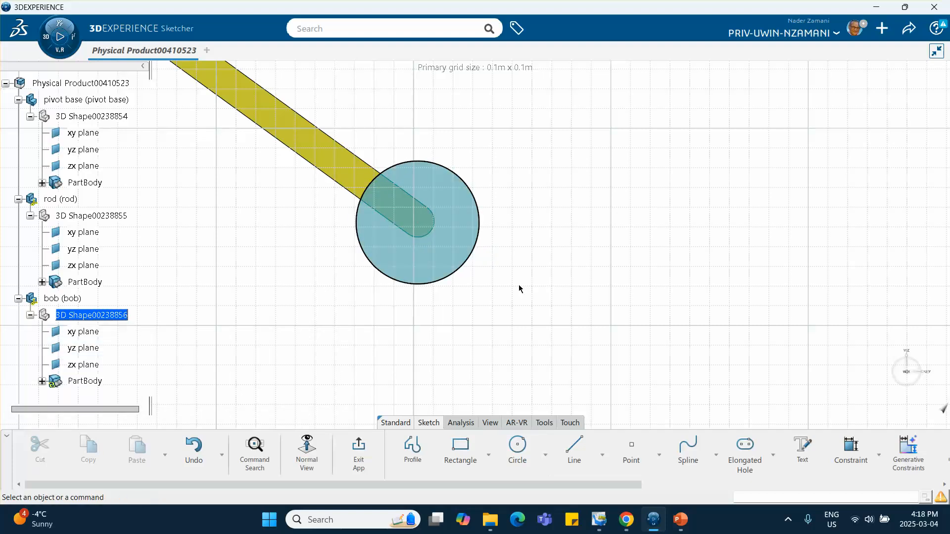
Compare the bob's proportions with the pendulum slide in PowerPoint, and enlarge the sketched circle freehand in 3DEXPERIENCE.
left_click(681, 520)
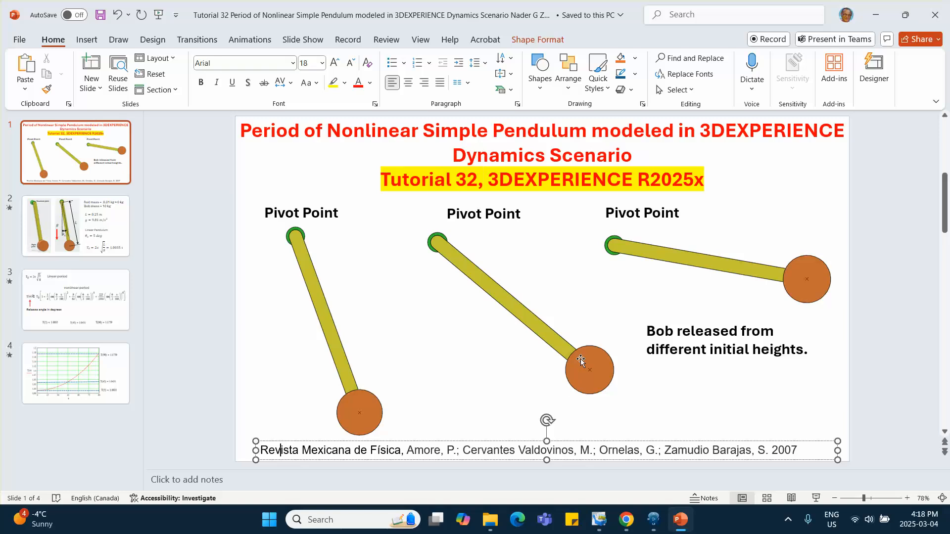
key("alt+Tab")
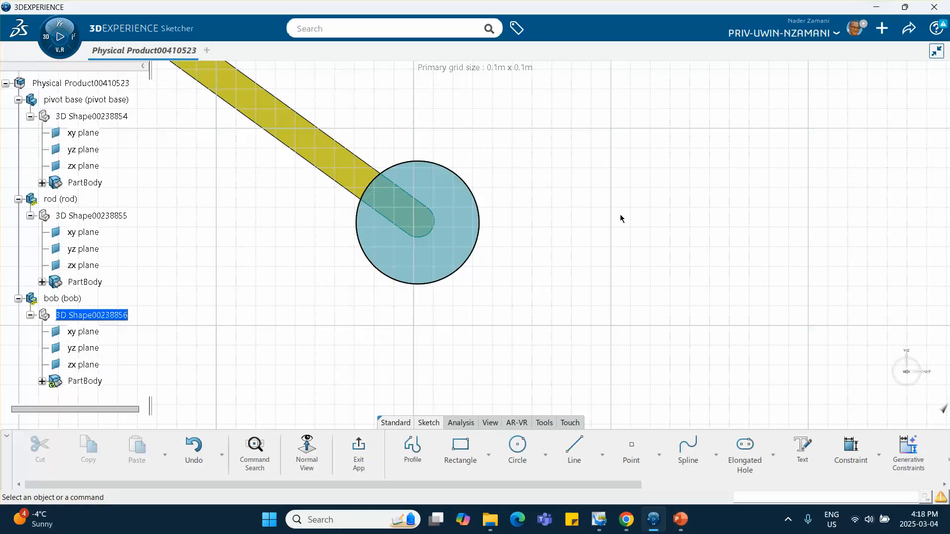
left_click_drag(479, 239, 495, 243)
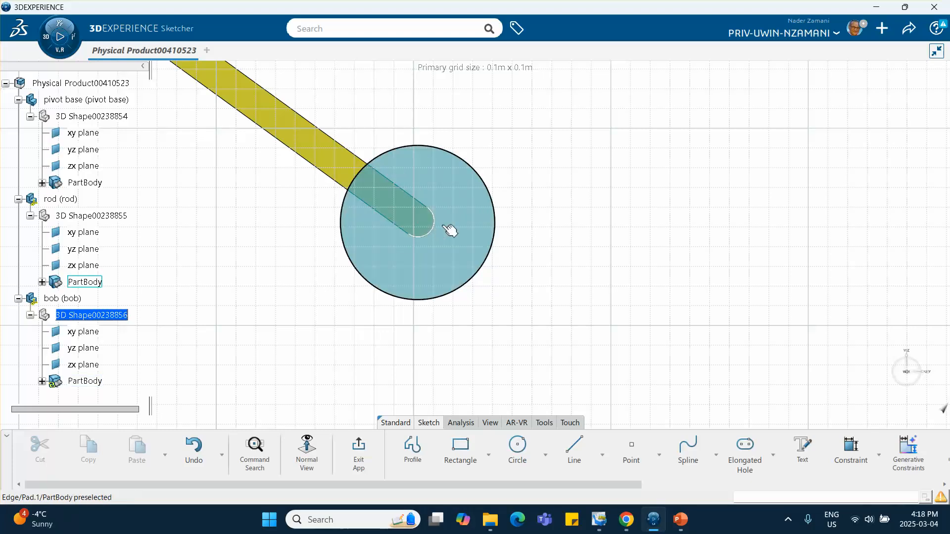
left_click(495, 206)
left_click(516, 218)
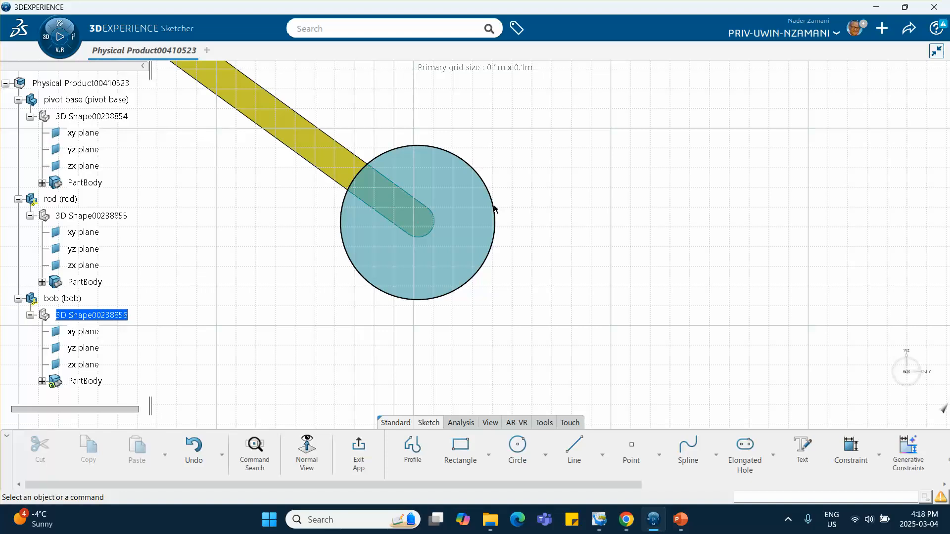
Constrain the bob circle to be concentric with the rod's rounded end edge and exit the sketch.
left_click(496, 216)
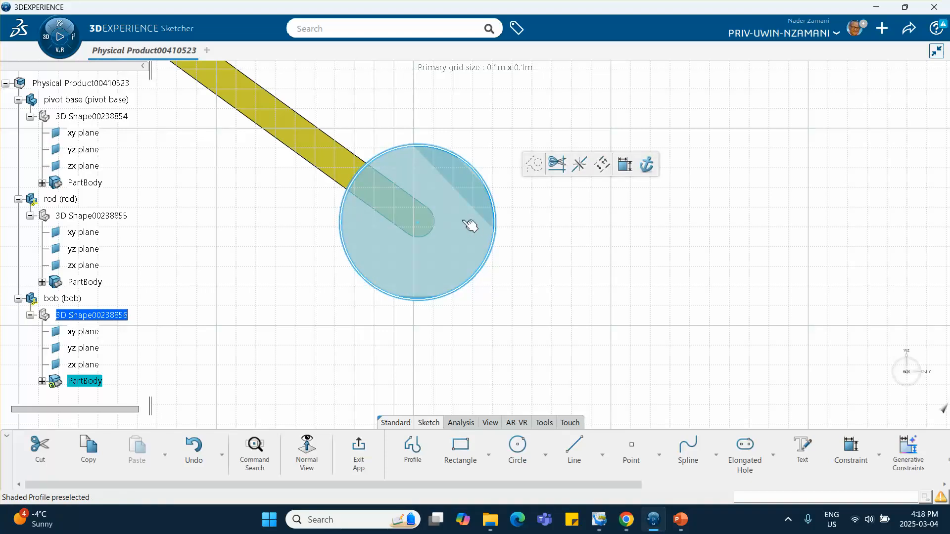
left_click(435, 227, "ctrl")
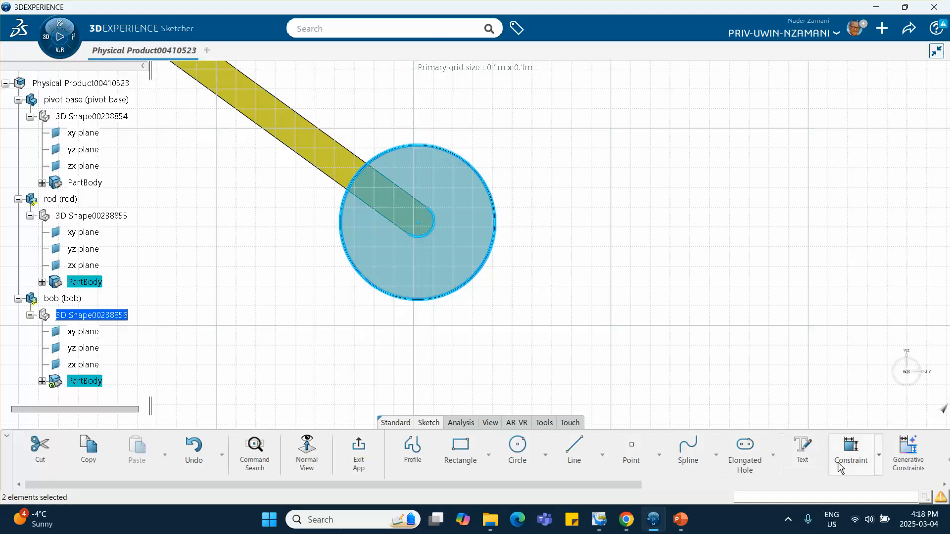
left_click(880, 458)
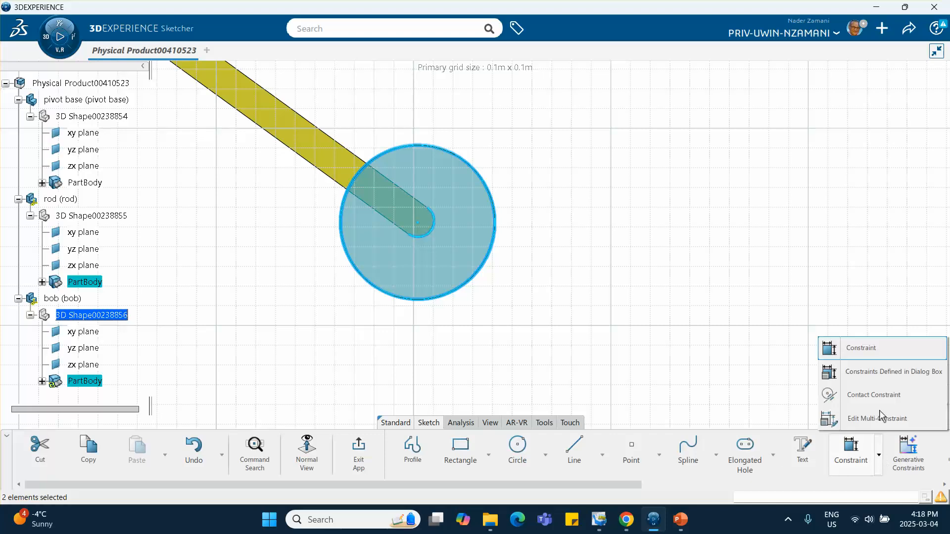
left_click(852, 371)
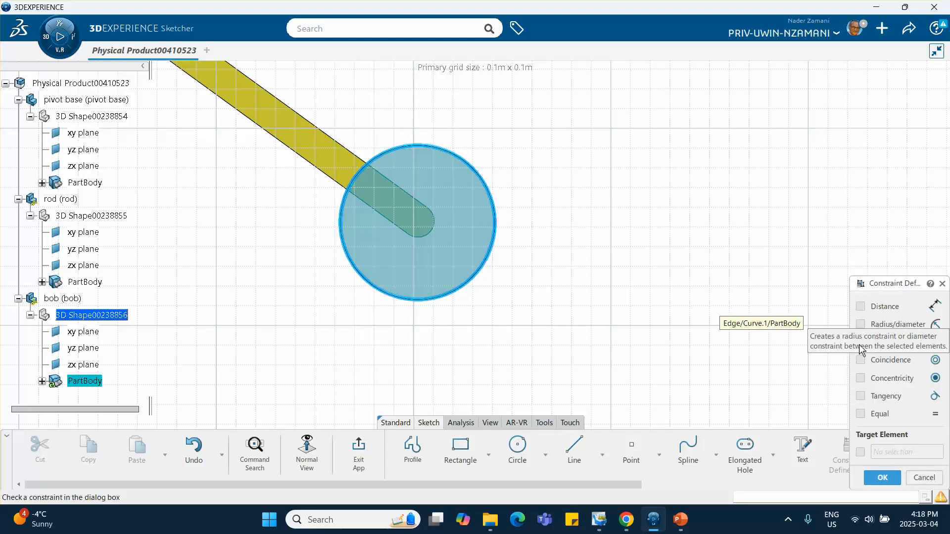
left_click(862, 379)
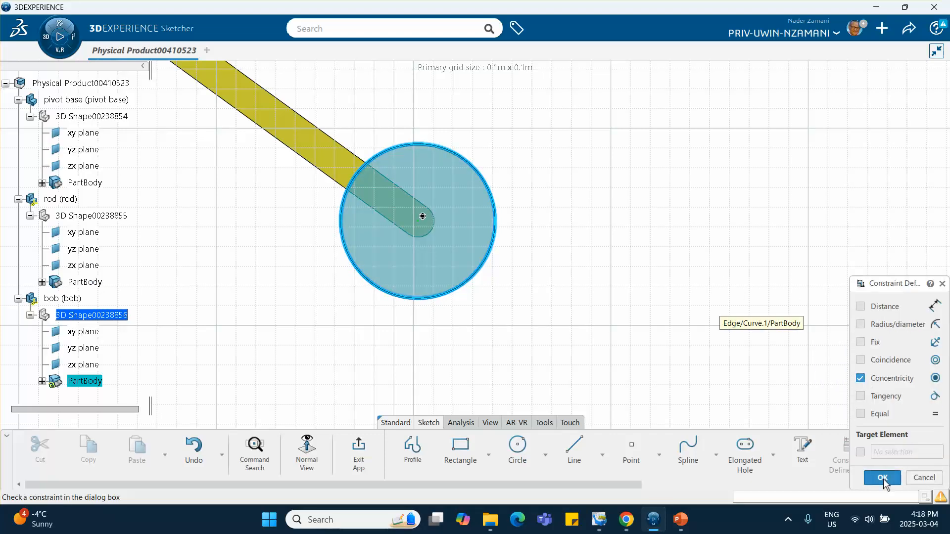
left_click(880, 477)
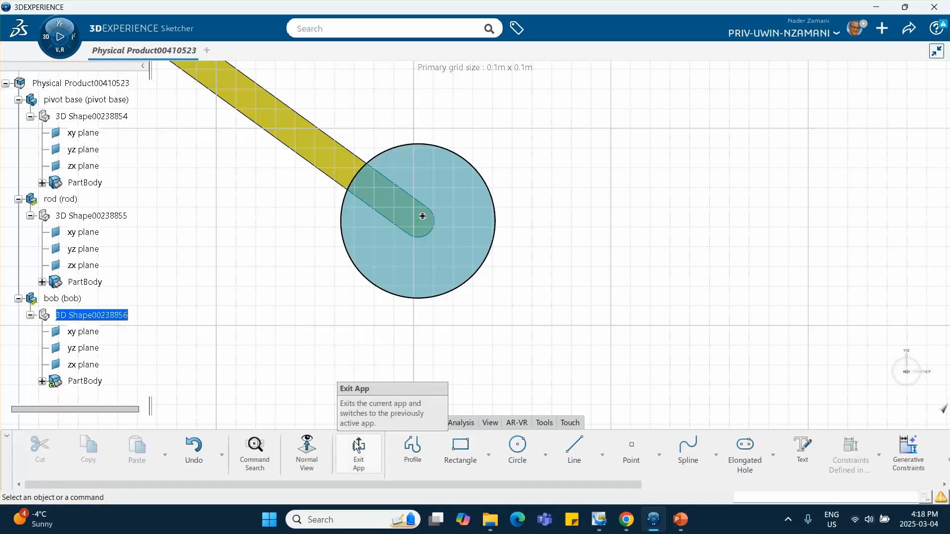
left_click(368, 462)
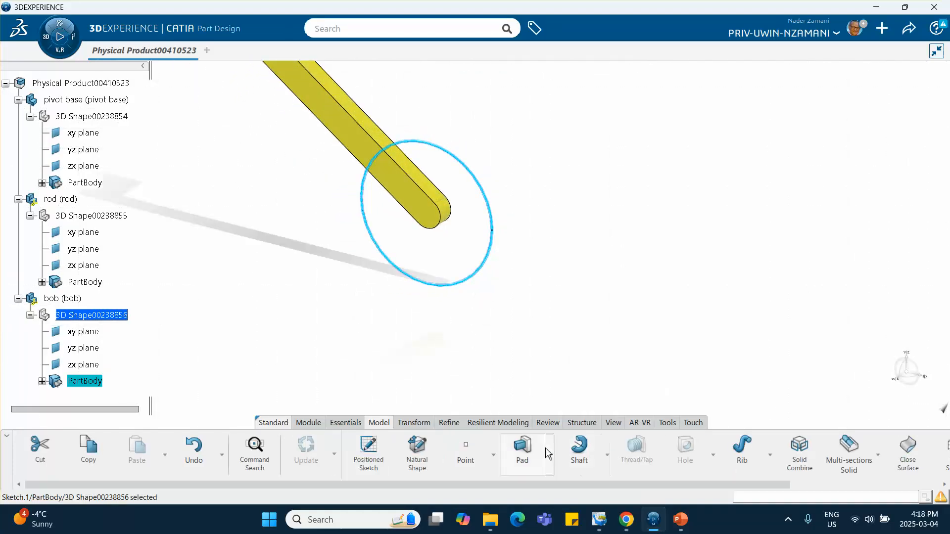
Pad the bob's circle sketch by 0.02 m with the direction reversed, away from the rod's front face.
left_click(523, 448)
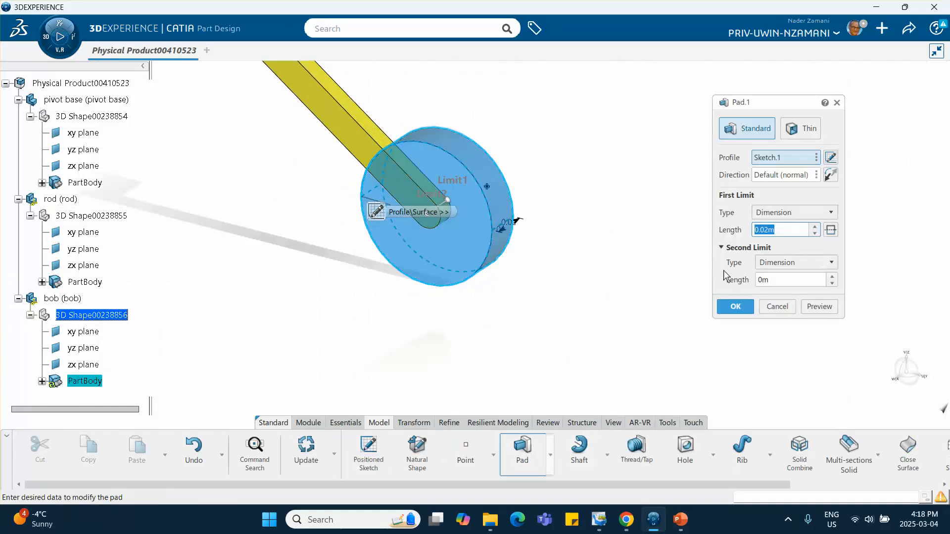
left_click(830, 176)
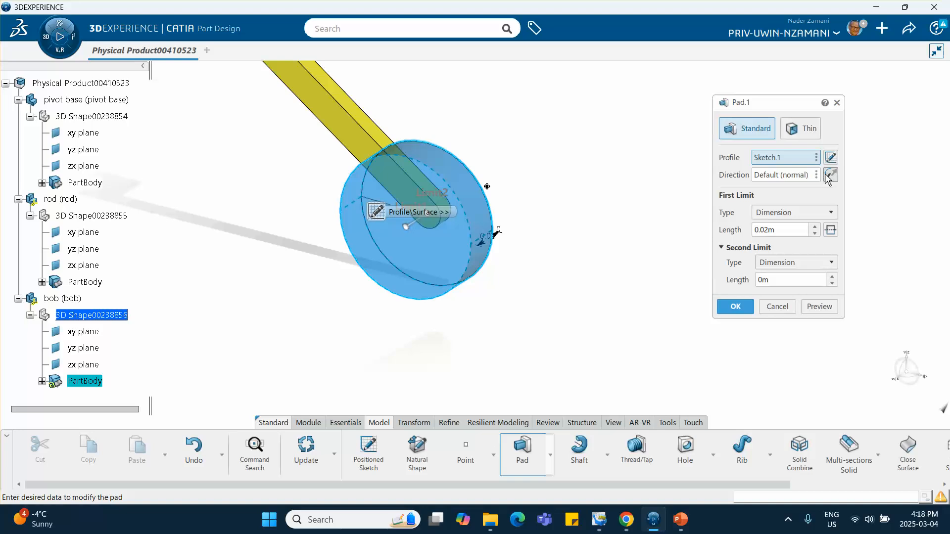
middle_click_drag(594, 249, 540, 299)
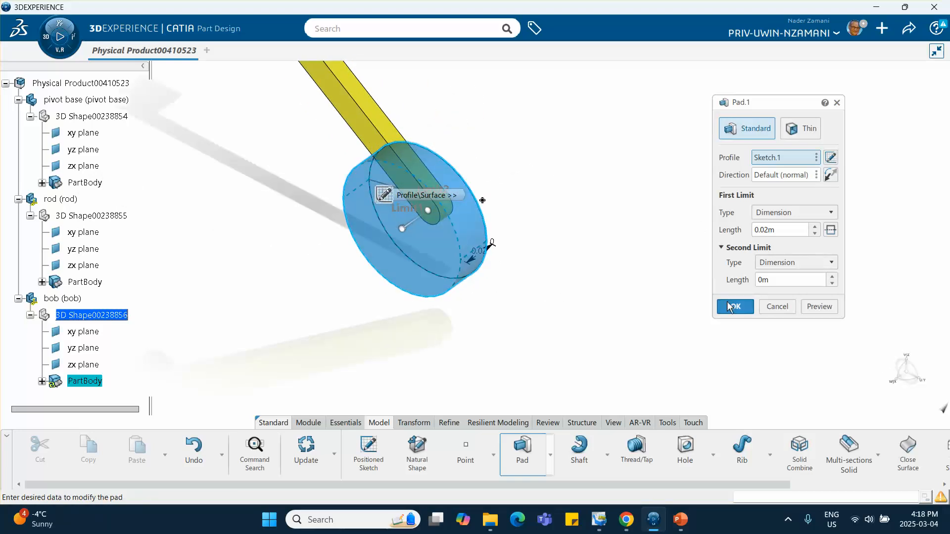
left_click(733, 307)
left_click(650, 291)
Create a point at the centre of the circular edge on the bob's front face.
middle_click_drag(424, 265, 435, 307)
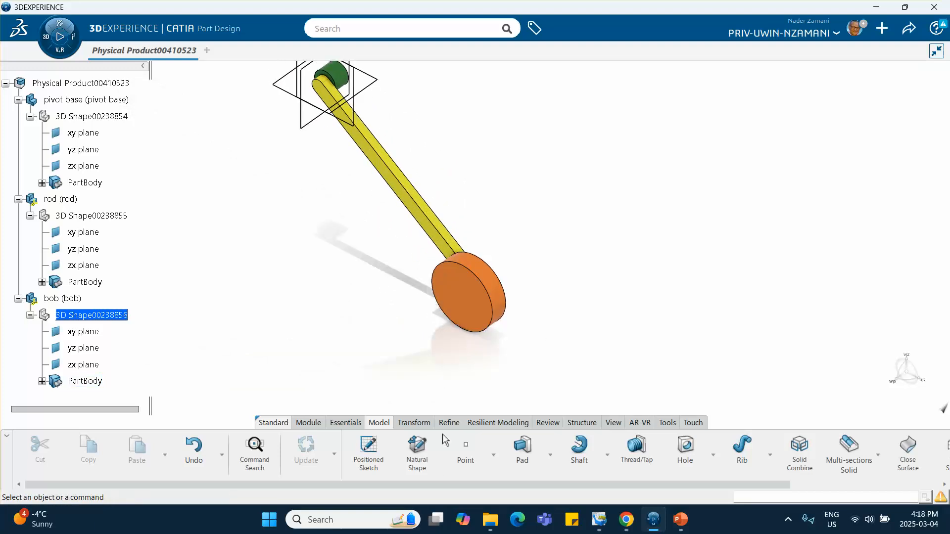
left_click(465, 453)
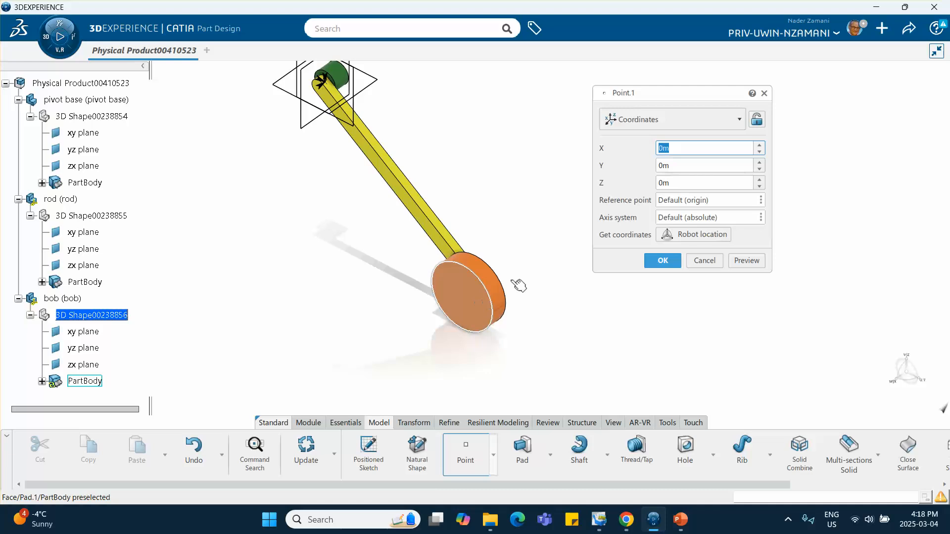
left_click(692, 124)
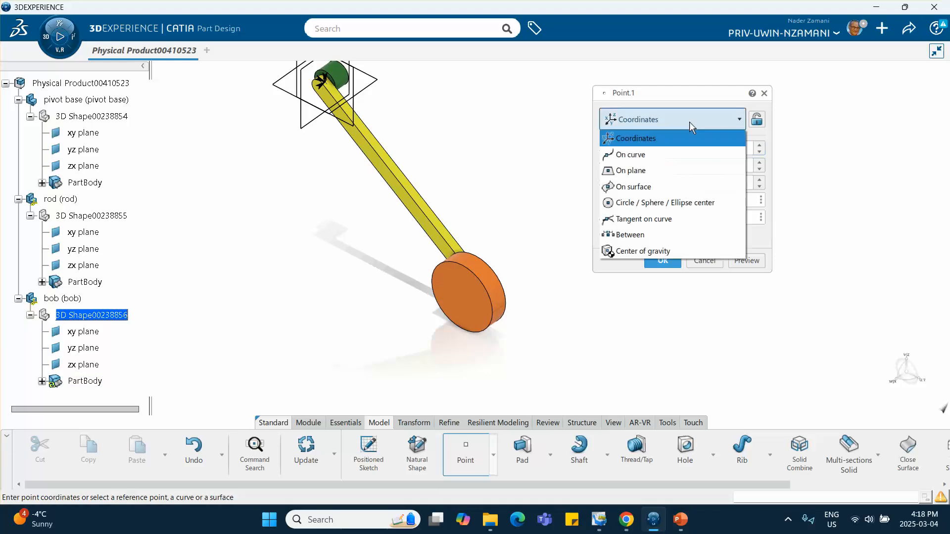
left_click(644, 202)
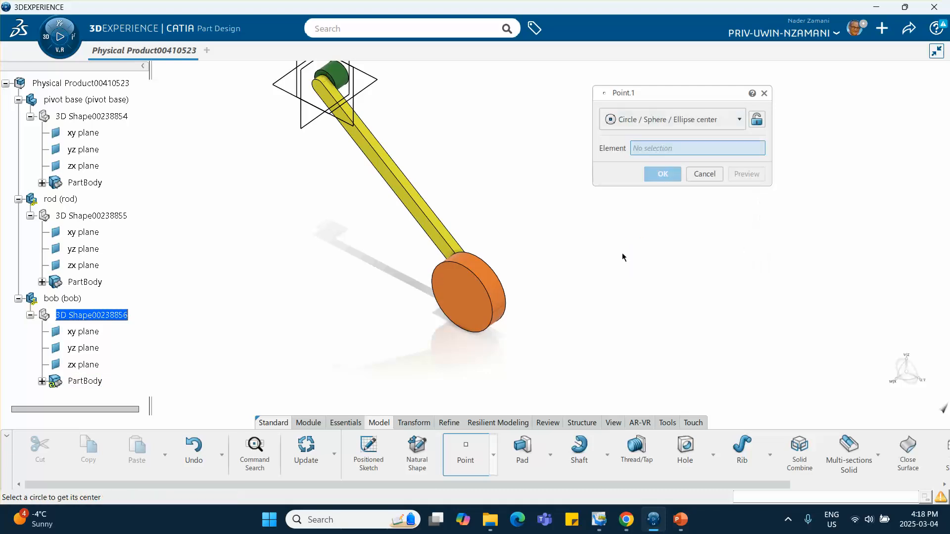
left_click(493, 300)
left_click(661, 182)
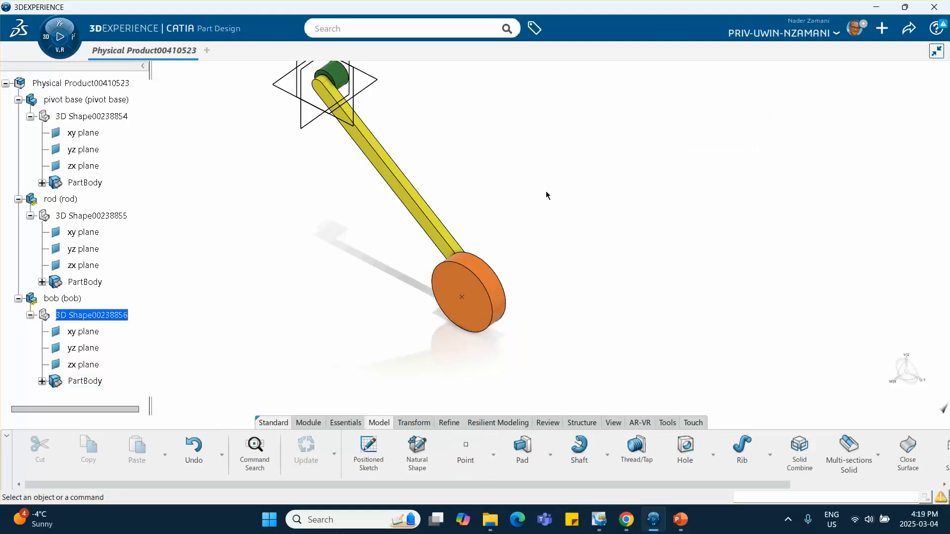
Activate the root physical product for assembly design and save the model.
middle_click_drag(547, 195, 533, 227, "ctrl")
scroll(133, 129, "up", 1)
left_click(113, 126)
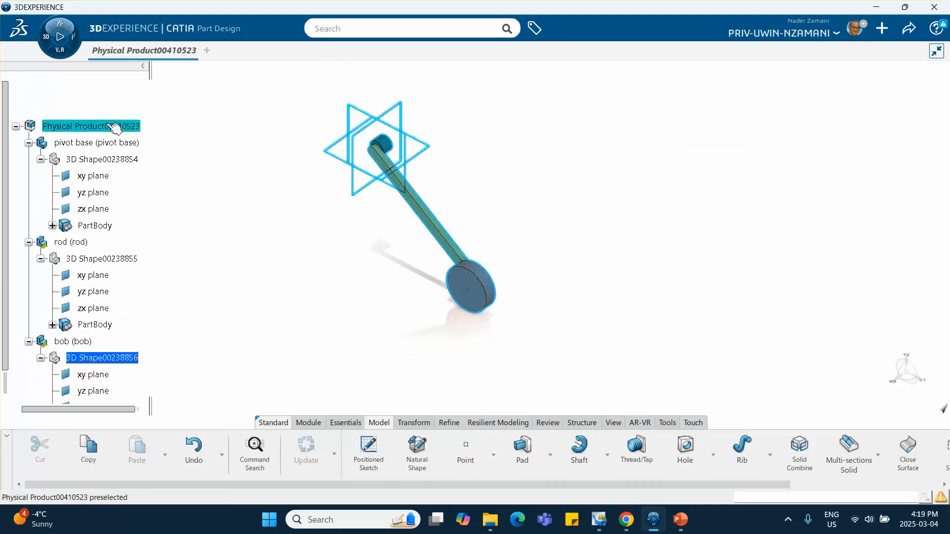
double_click(109, 126)
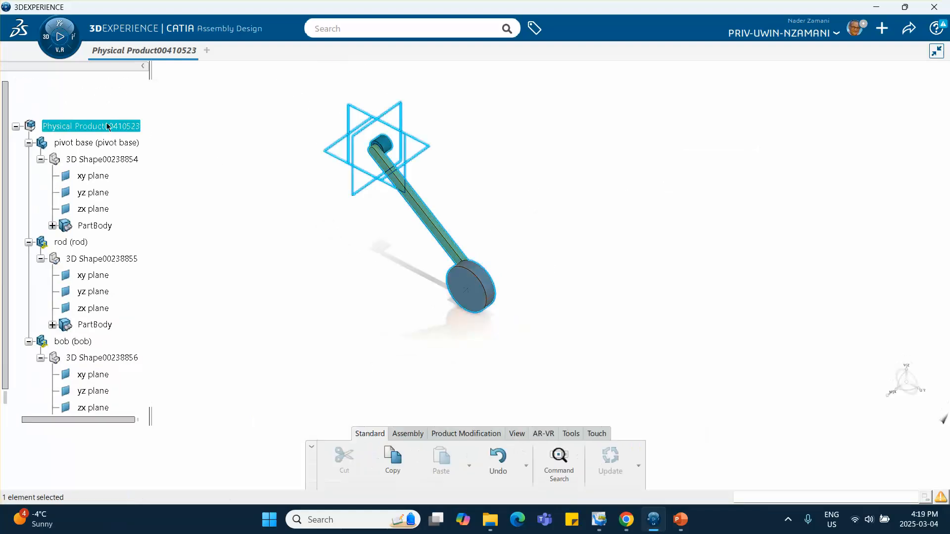
left_click(905, 30)
left_click(847, 55)
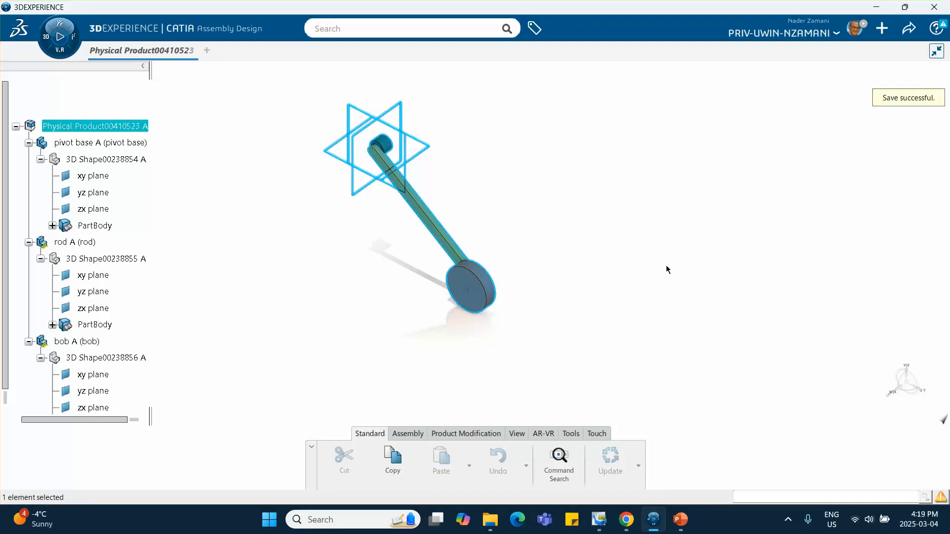
left_click(544, 255)
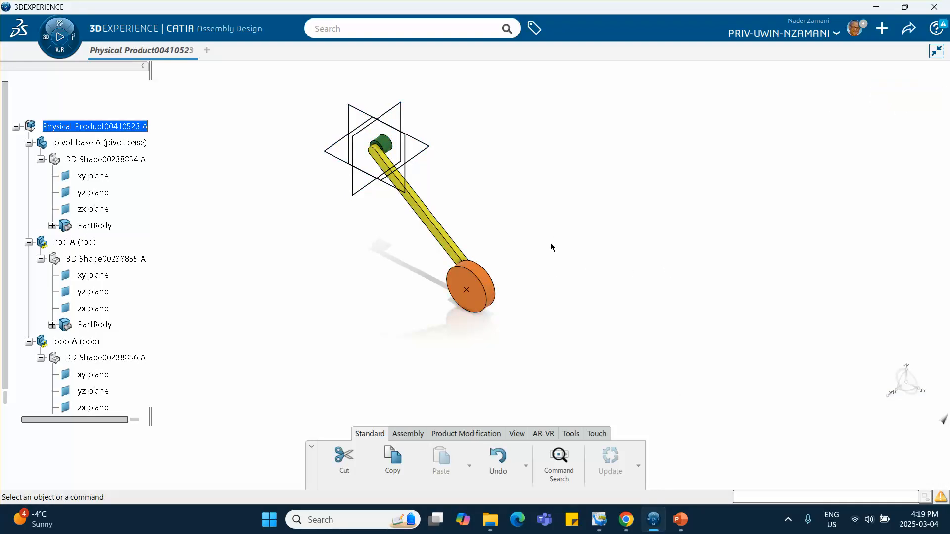
Move the rod and the bob forward along X so that all three parts are separated from one another.
middle_click_drag(551, 244, 574, 231)
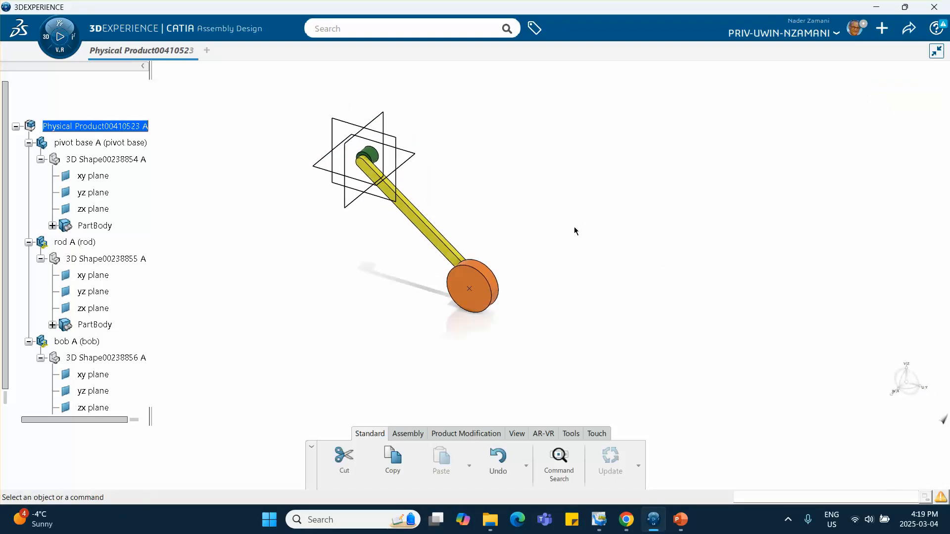
left_click(408, 434)
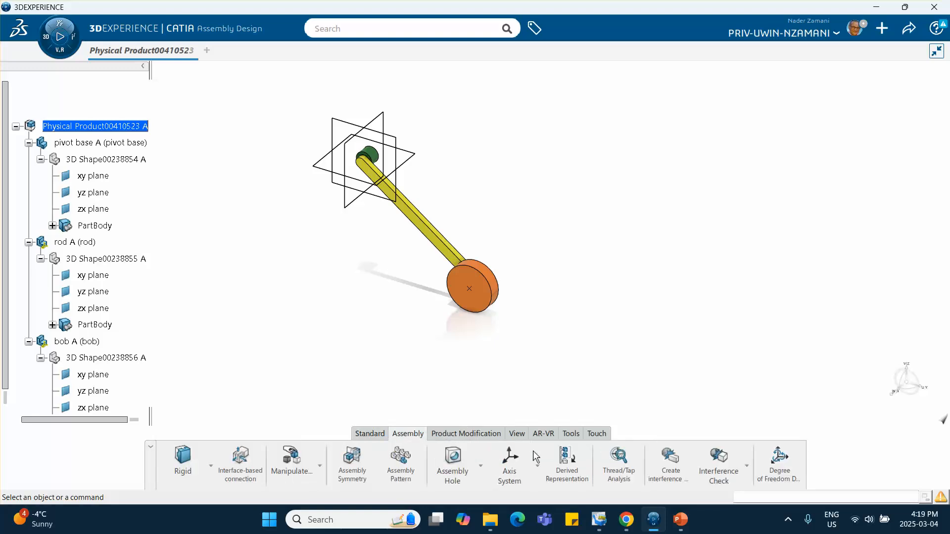
left_click(320, 466)
left_click(320, 360)
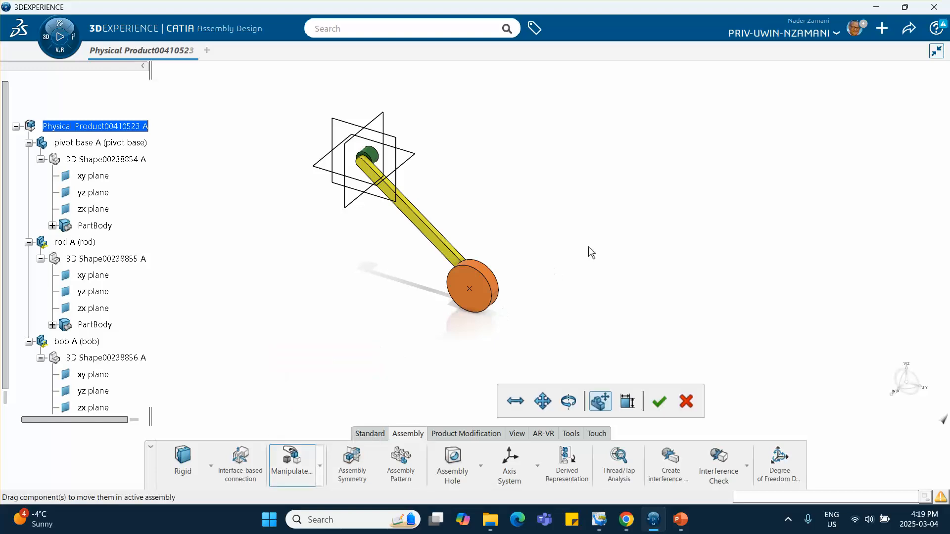
left_click(515, 401)
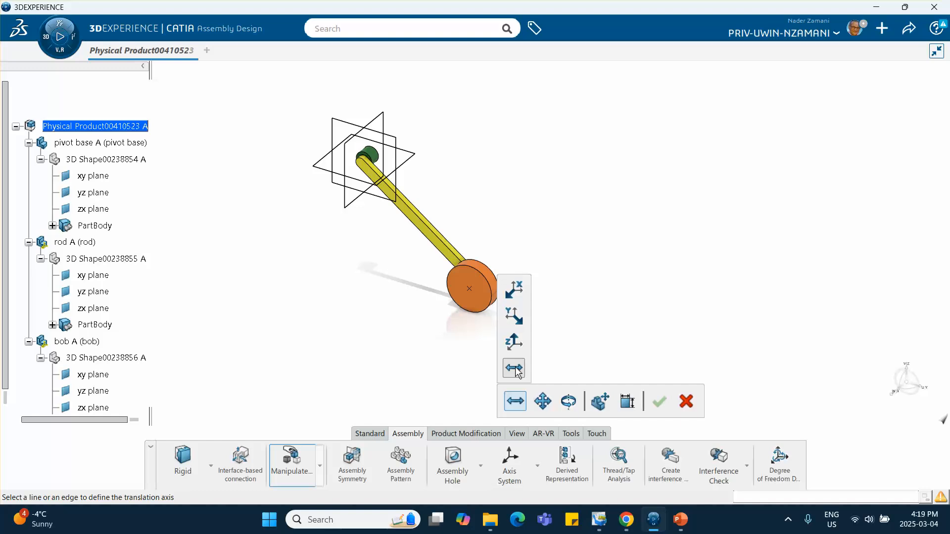
left_click(514, 289)
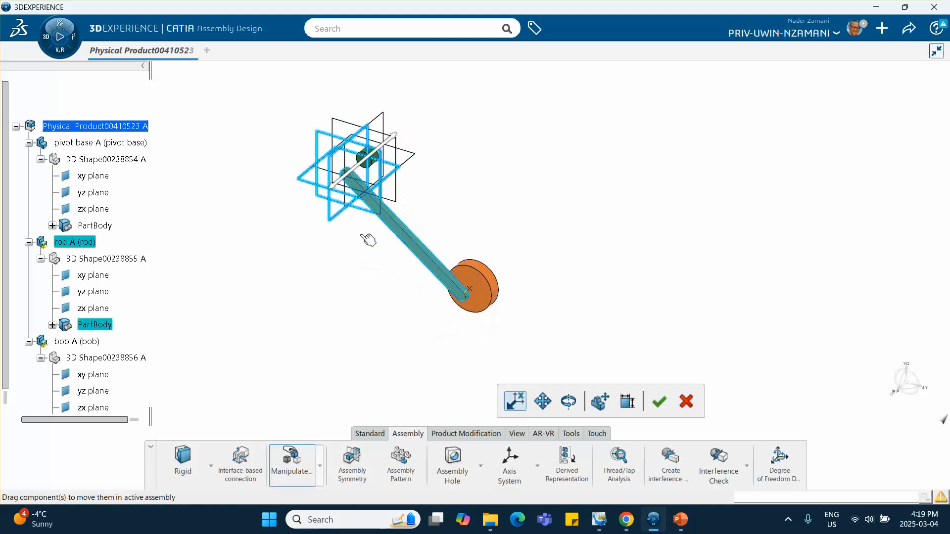
left_click_drag(368, 240, 324, 277)
left_click_drag(468, 290, 436, 408)
left_click(662, 408)
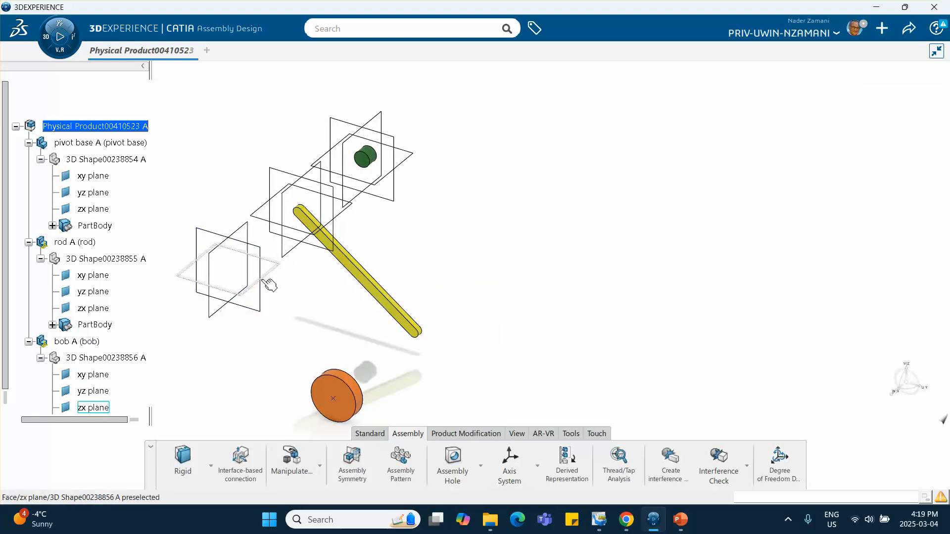
Fix the pivot base in the assembly and expand the Engineering Connections node in the tree.
scroll(114, 236, "down", 1)
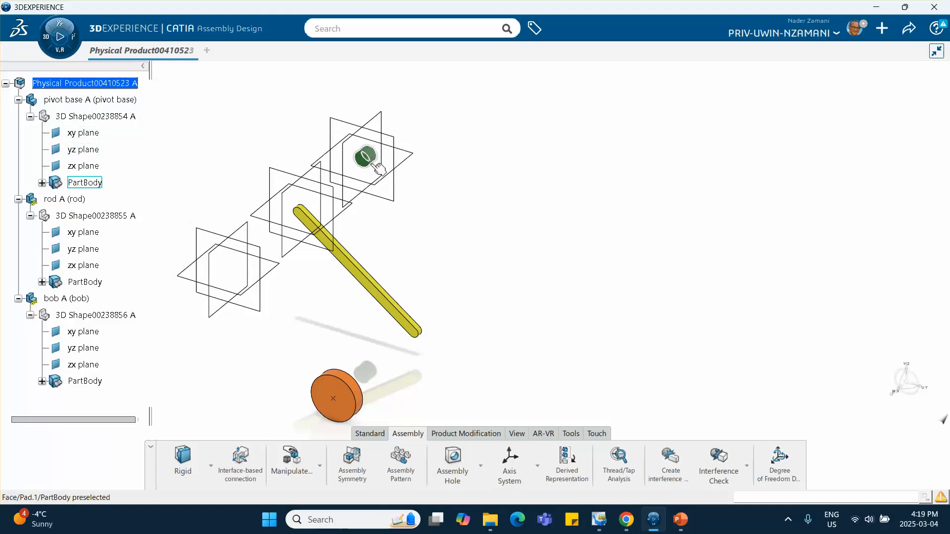
left_click(211, 470)
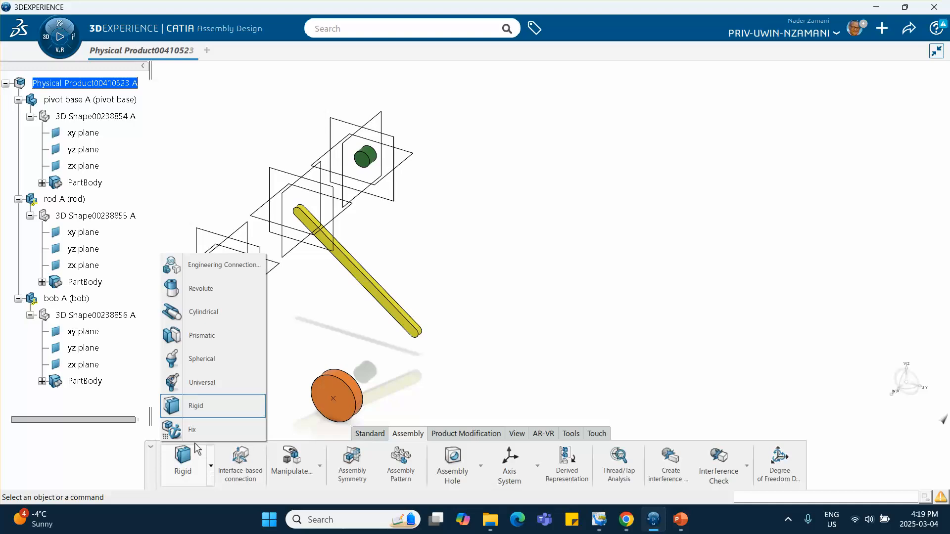
left_click(188, 428)
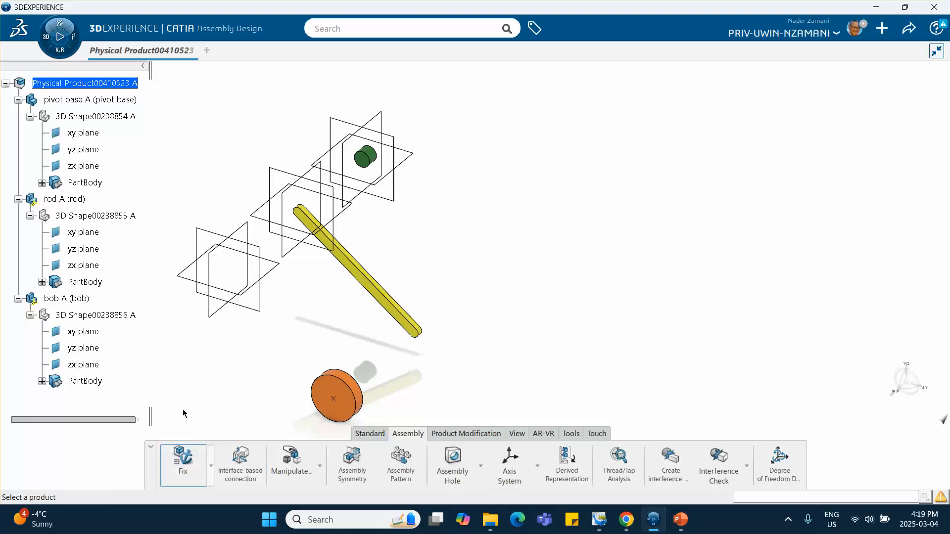
left_click(81, 102)
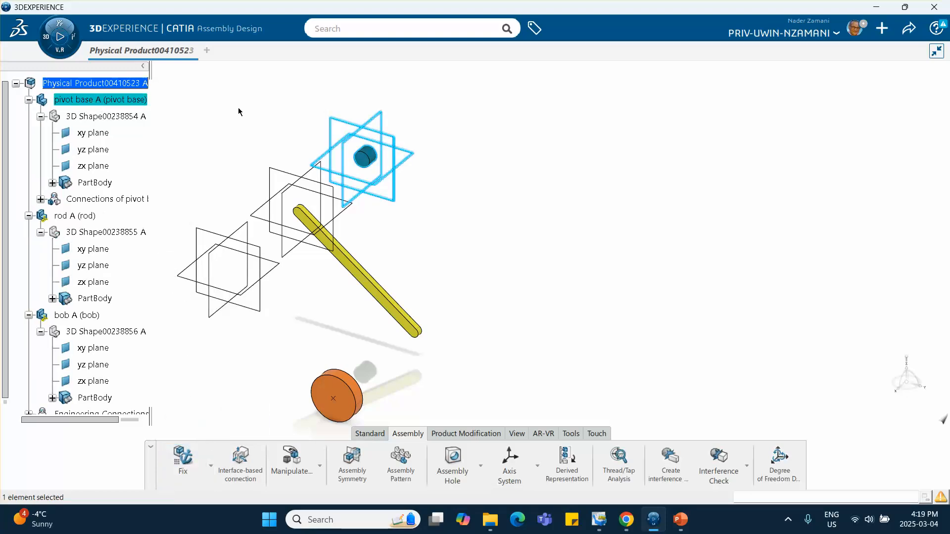
scroll(79, 192, "down", 2)
scroll(79, 192, "down", 2)
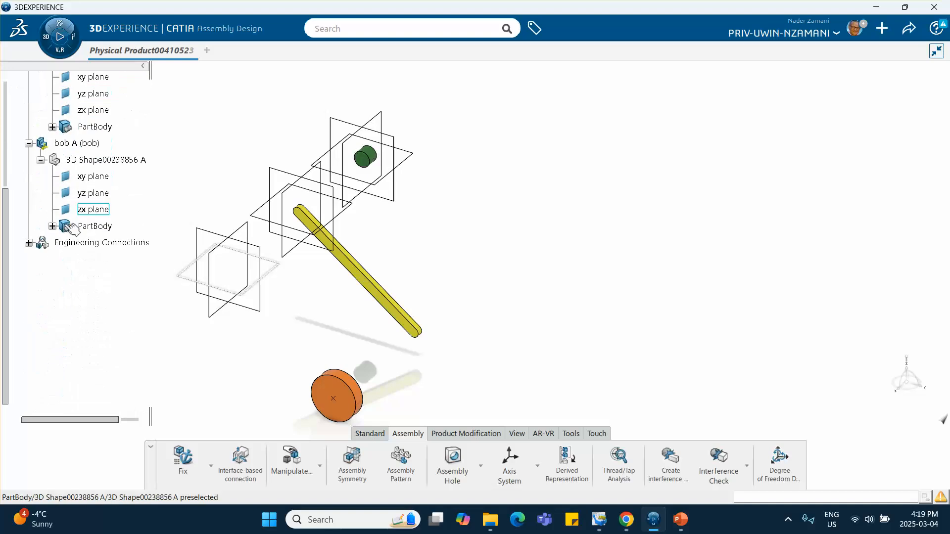
left_click(28, 240)
scroll(49, 277, "down", 1)
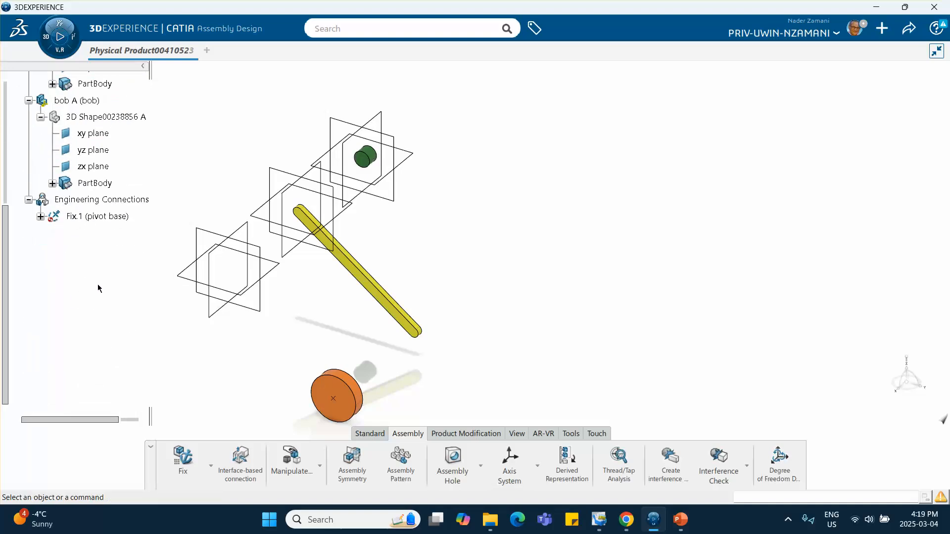
middle_click_drag(377, 270, 445, 225)
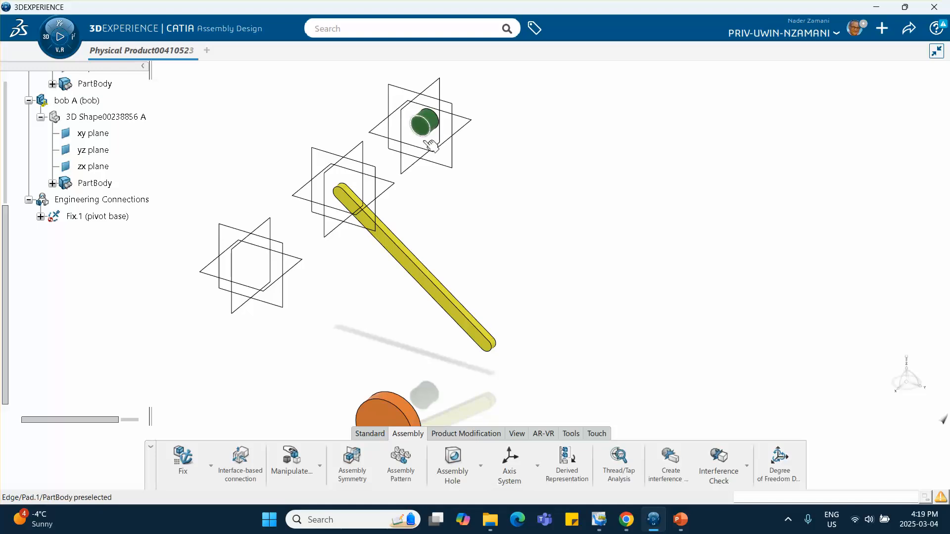
left_click(210, 465)
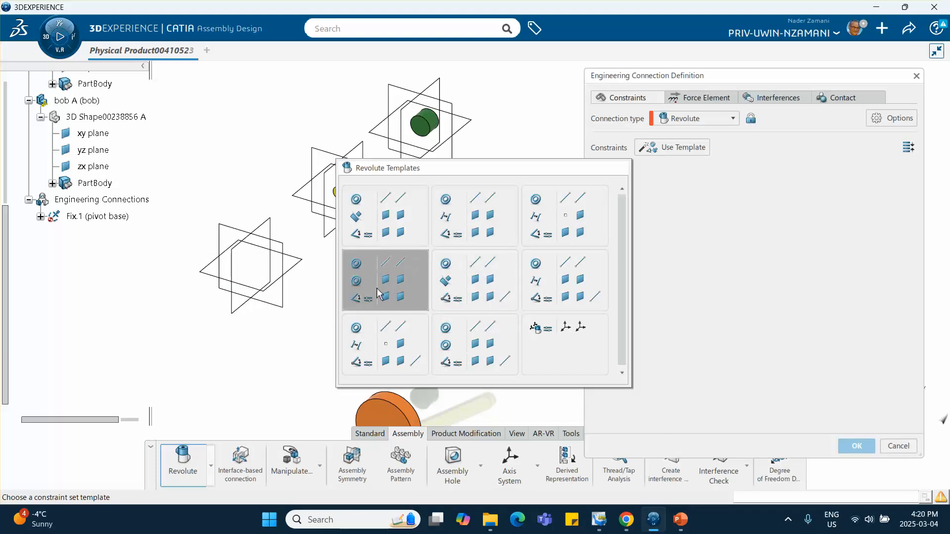
left_click(397, 293)
middle_click_drag(483, 208, 477, 236)
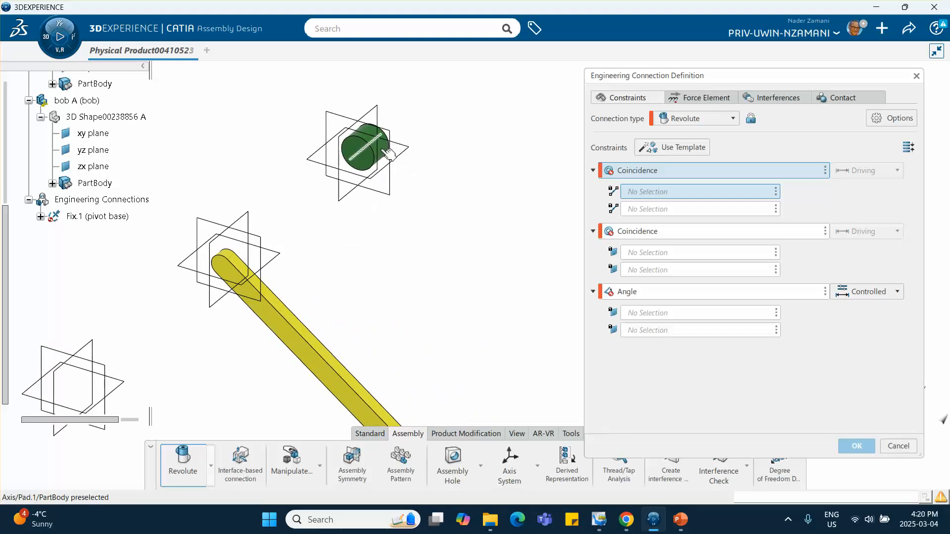
left_click(383, 151)
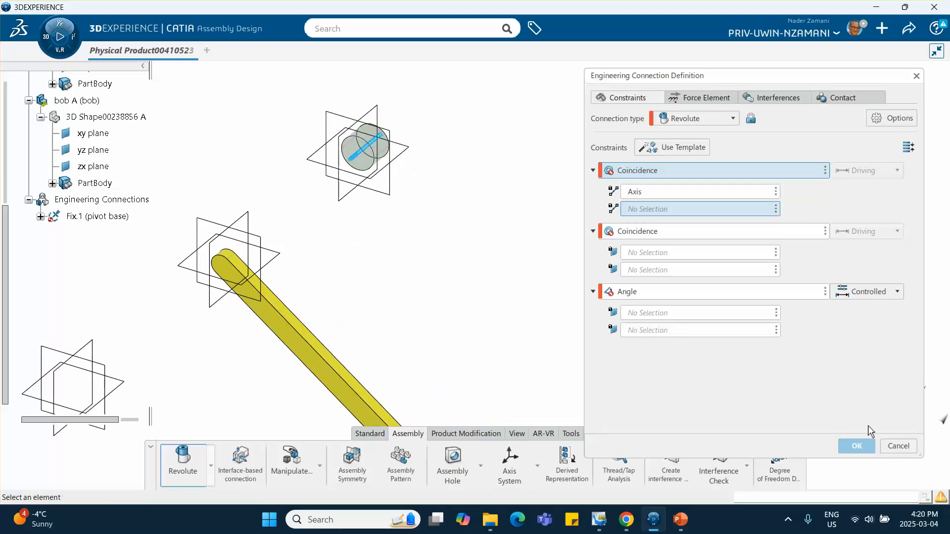
left_click(893, 446)
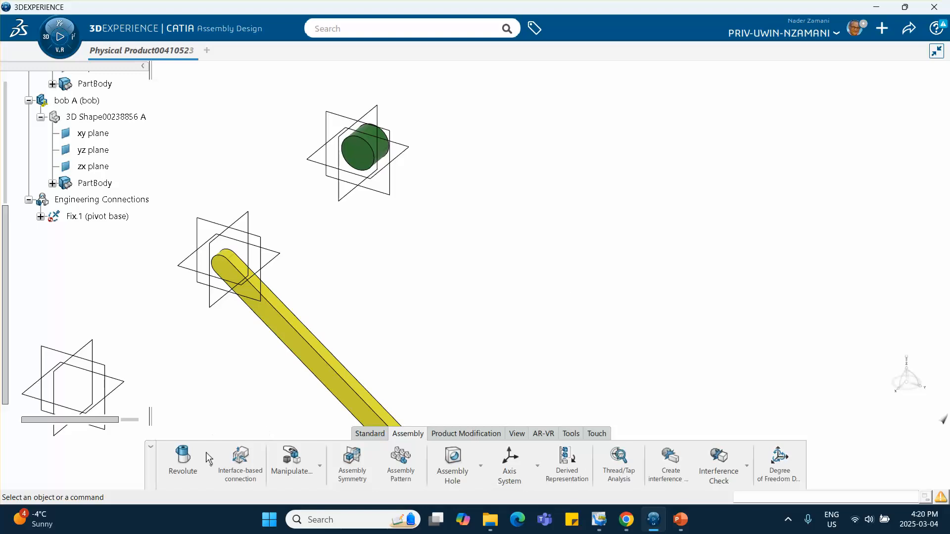
Start a revolute connection from the template with two coincidences and a plane-to-plane angle, and make the rod's pivot-end axis coincident with the pivot base's axis.
left_click(184, 461)
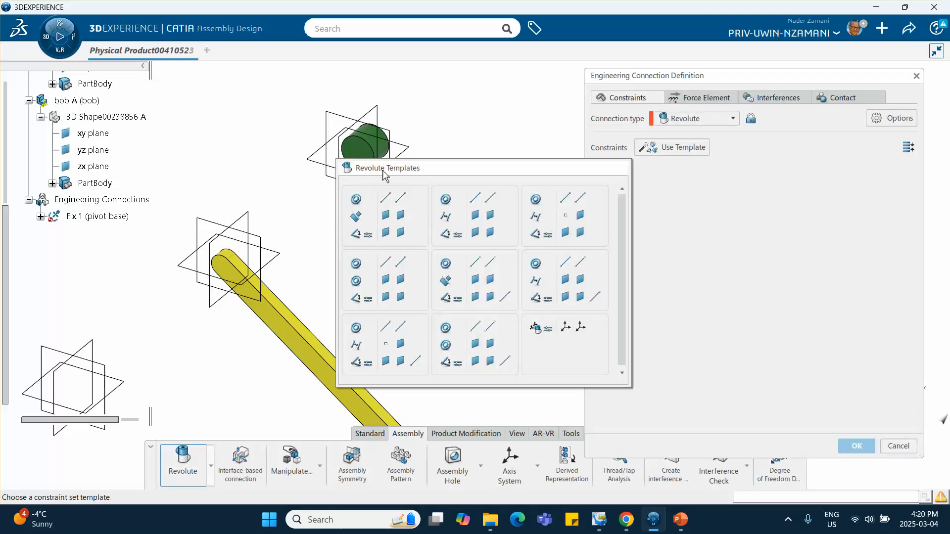
left_click(387, 275)
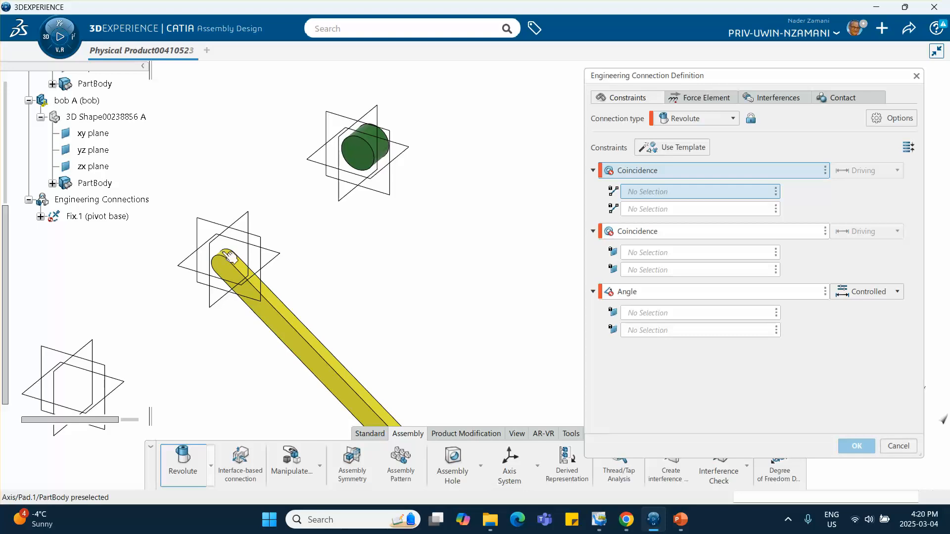
left_click(244, 252)
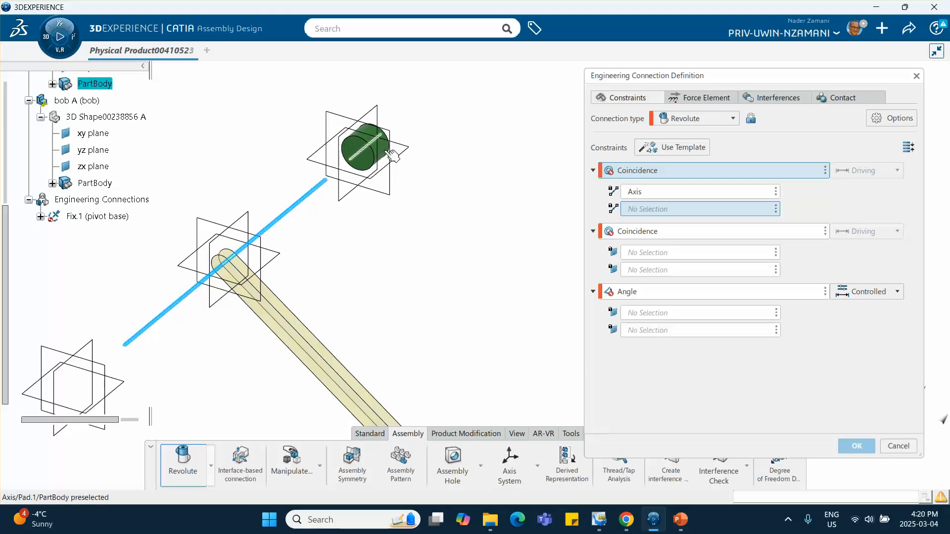
left_click(366, 161)
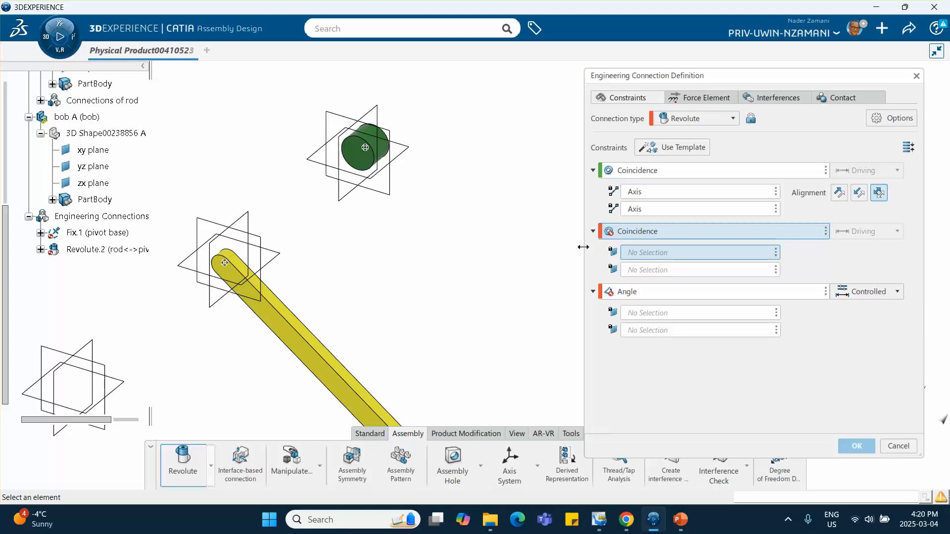
Make the rod's xy plane coincident with the pivot base's yz plane, remove the angle constraint, and finish the revolute connection.
left_click(261, 242)
left_click(396, 133)
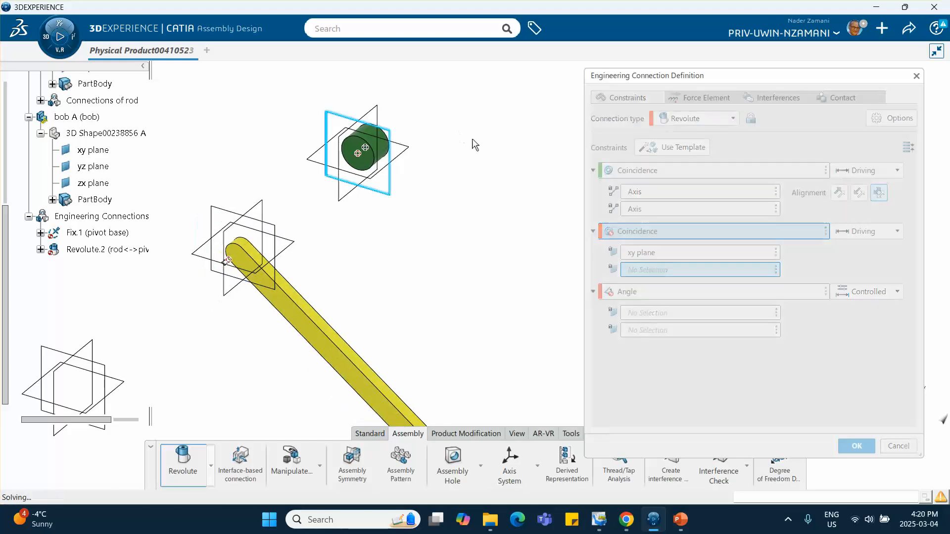
left_click(825, 293)
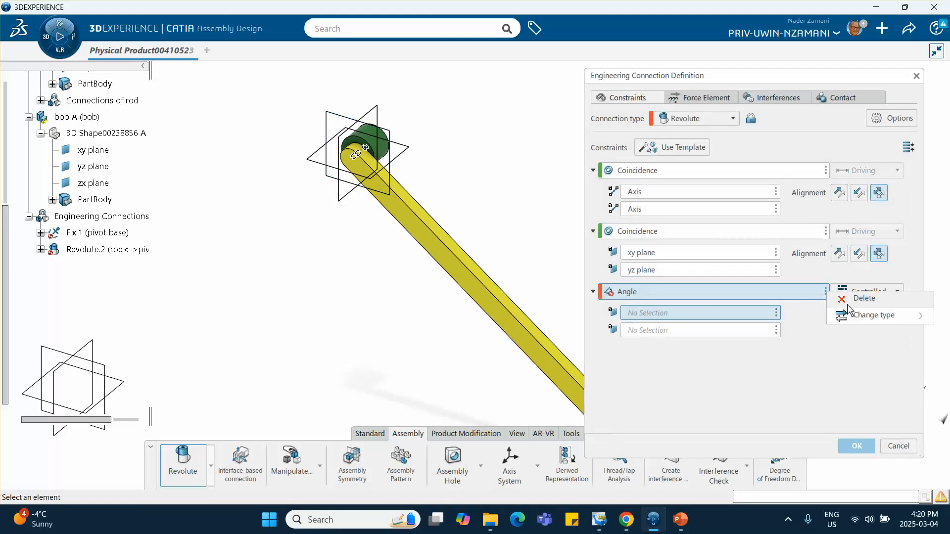
left_click(847, 301)
left_click(857, 445)
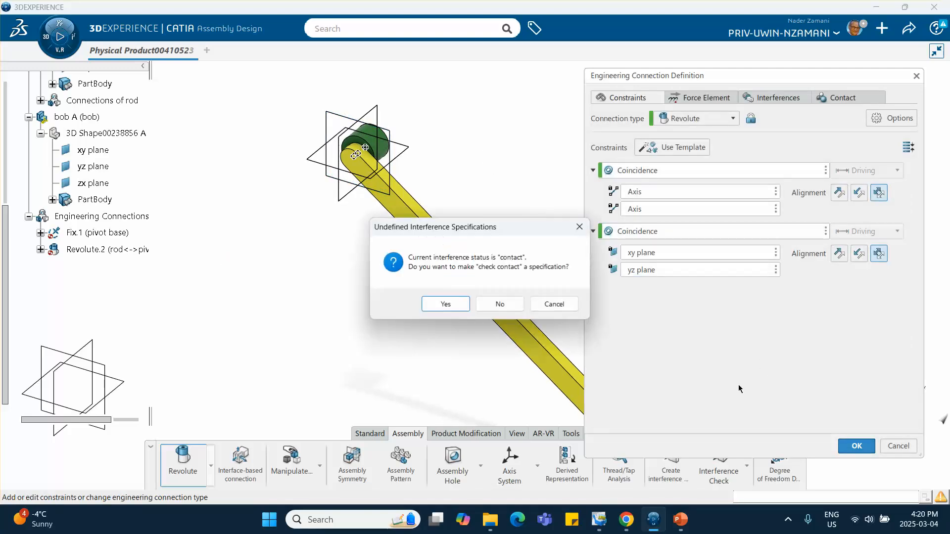
middle_click_drag(509, 302, 367, 305)
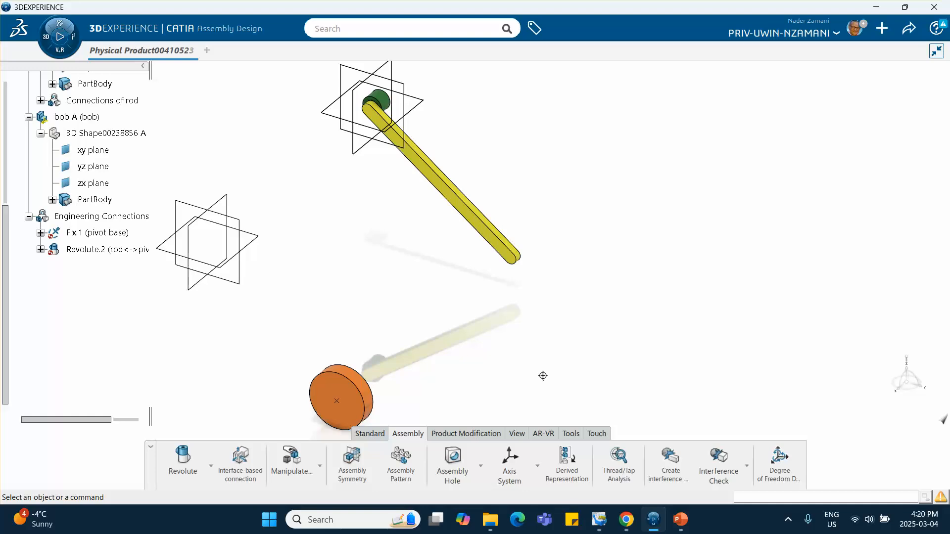
Snap the bob's back face onto the front face of the rod's free end.
middle_click_drag(542, 376, 519, 335)
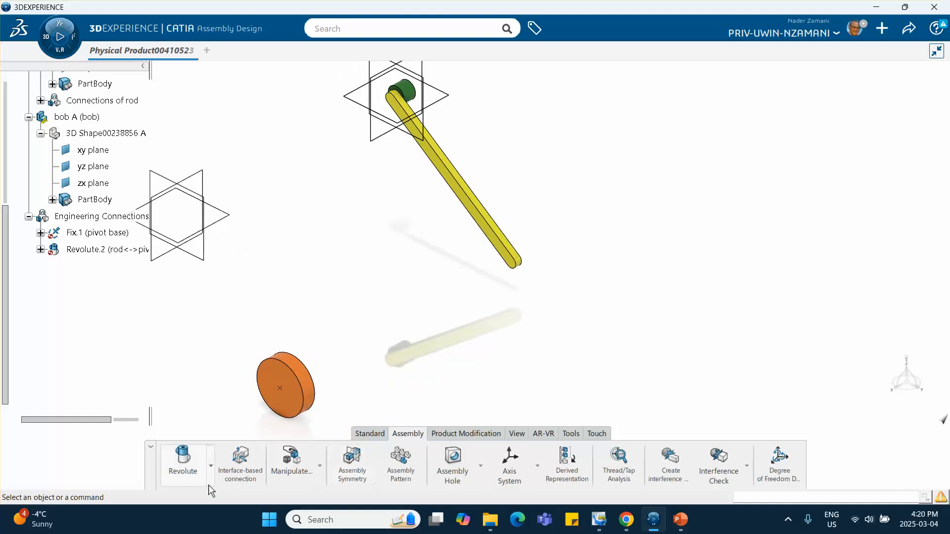
left_click(319, 469)
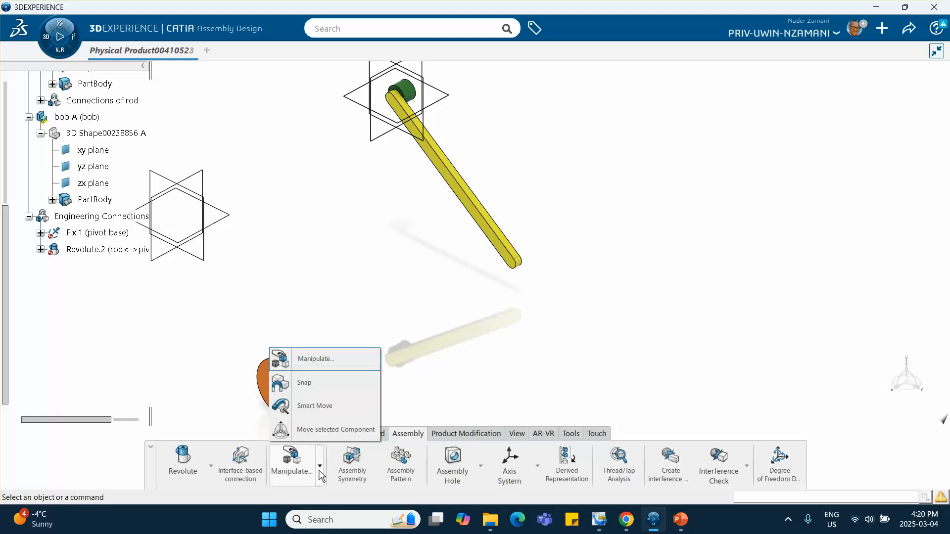
left_click(311, 385)
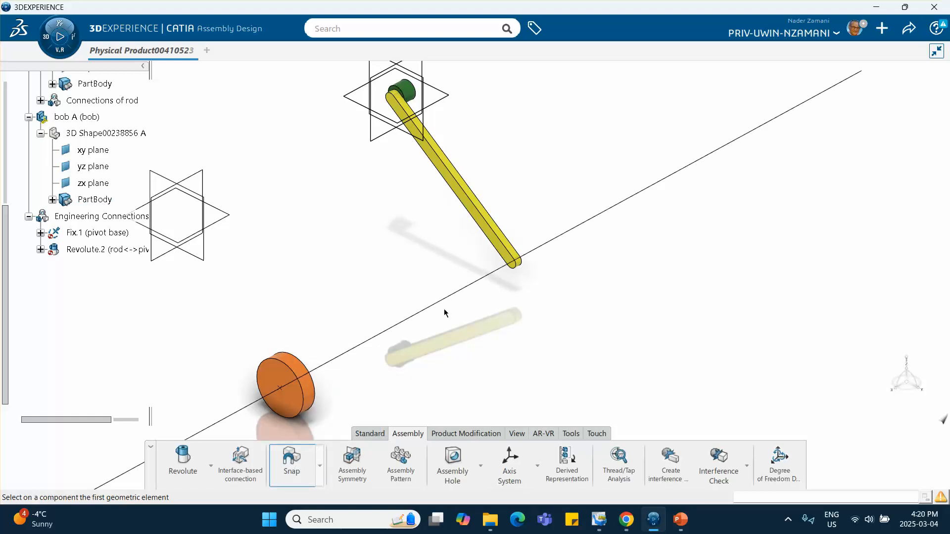
middle_click_drag(507, 260, 453, 307)
left_click(506, 260)
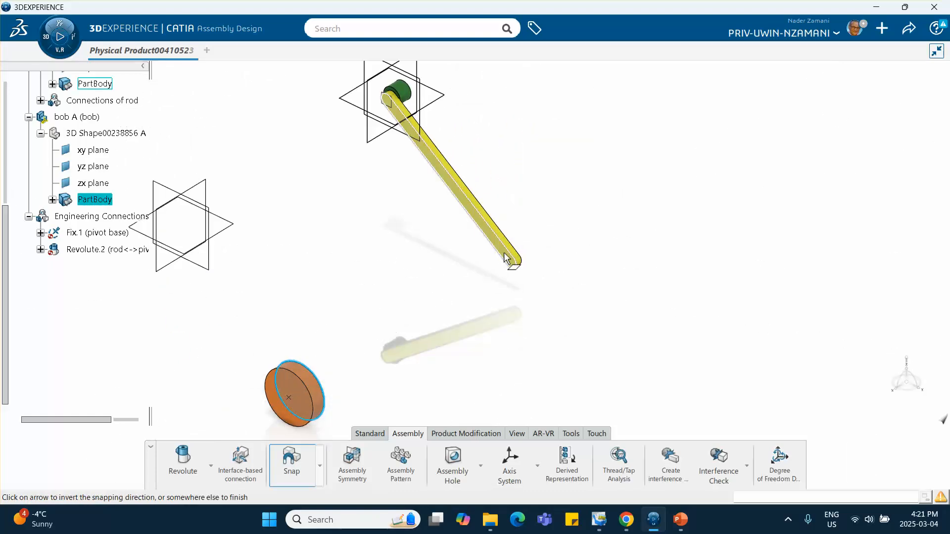
left_click(376, 367)
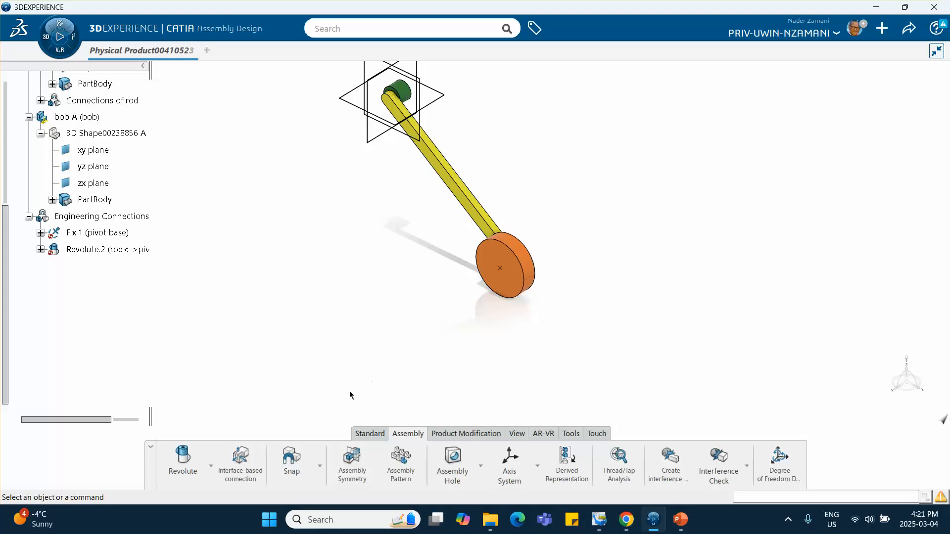
Create a rigid connection fixing the rod and bob together, without making the contact check a specification.
left_click(211, 466)
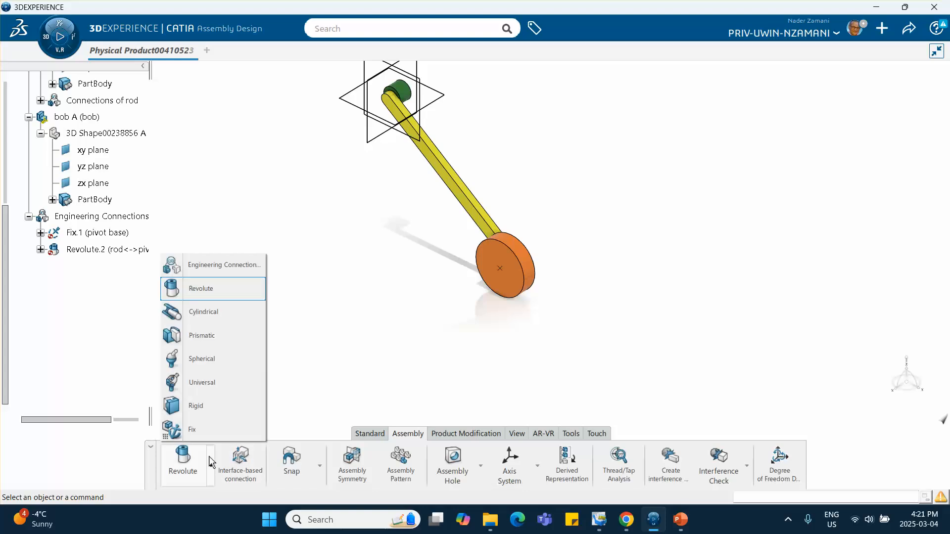
left_click(195, 407)
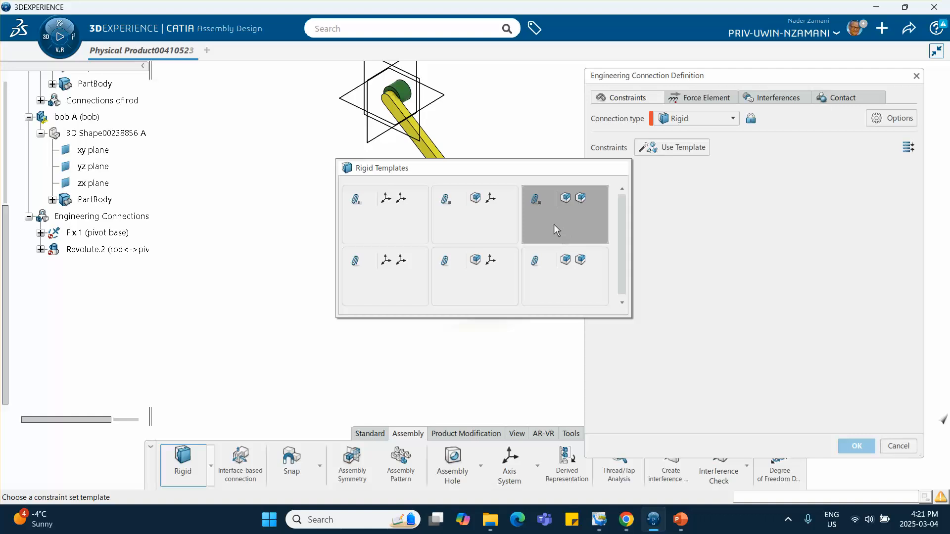
left_click(558, 262)
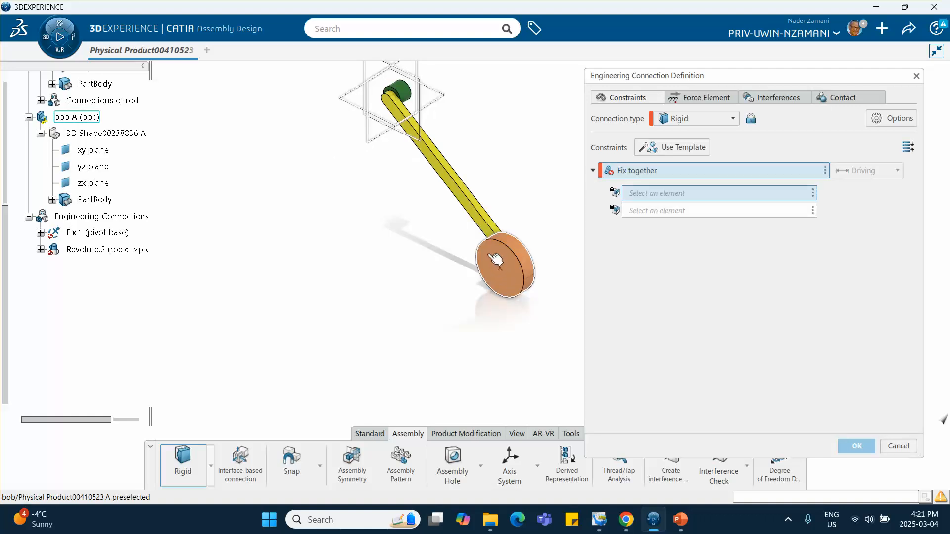
left_click(475, 213)
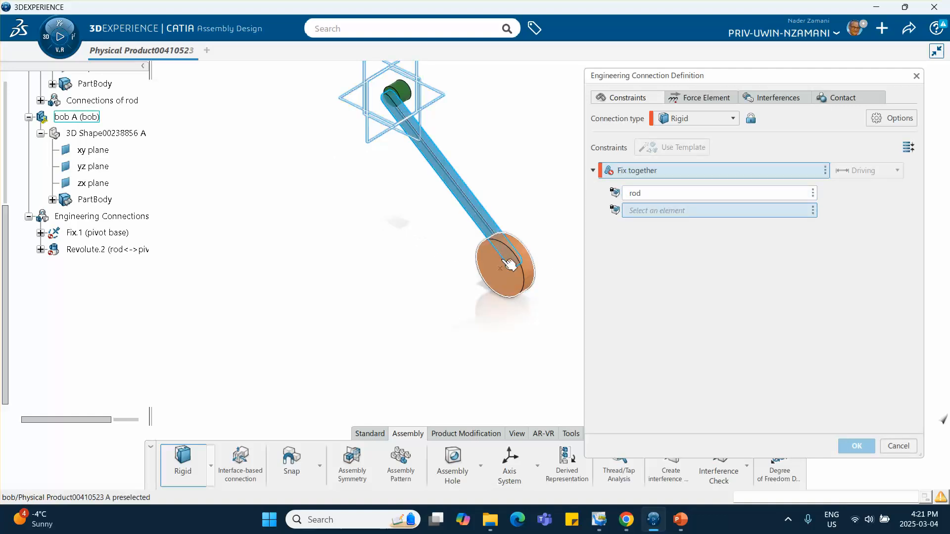
left_click(515, 281)
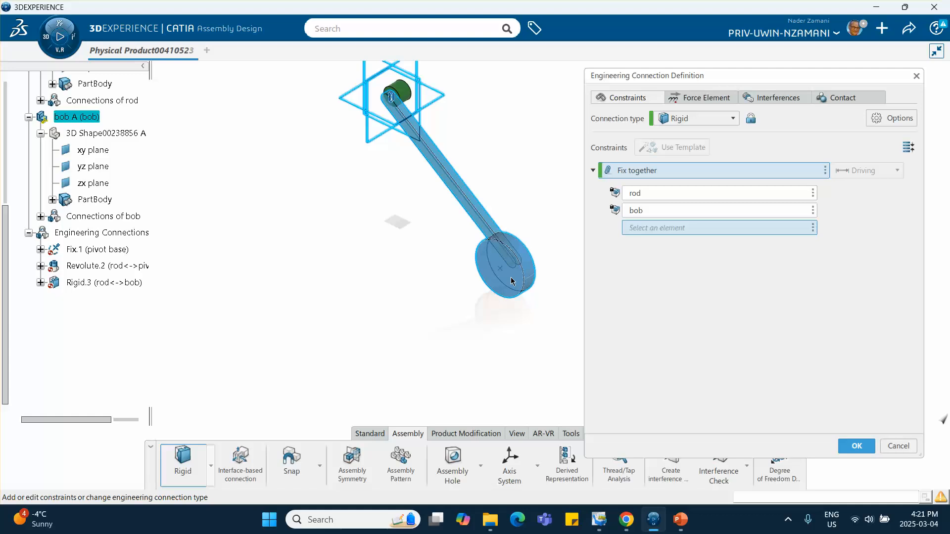
left_click(856, 446)
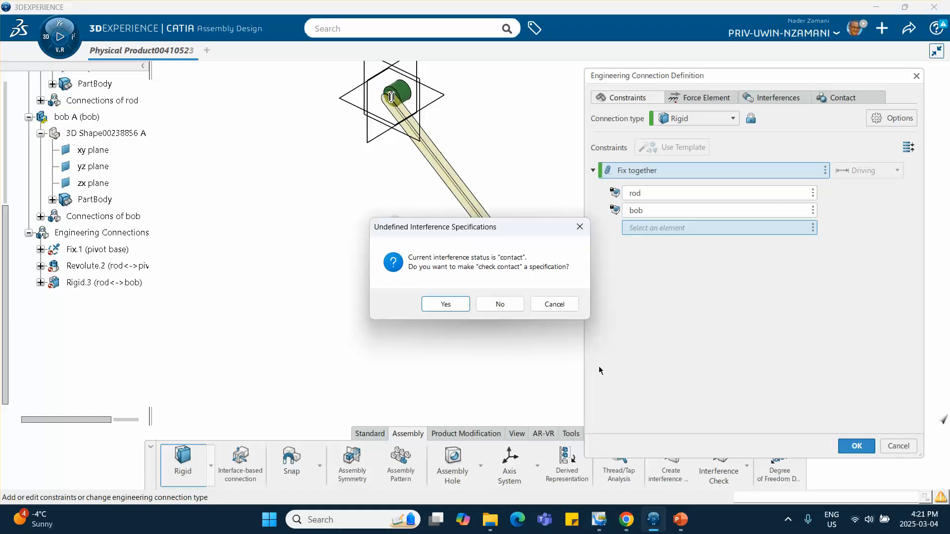
left_click(500, 304)
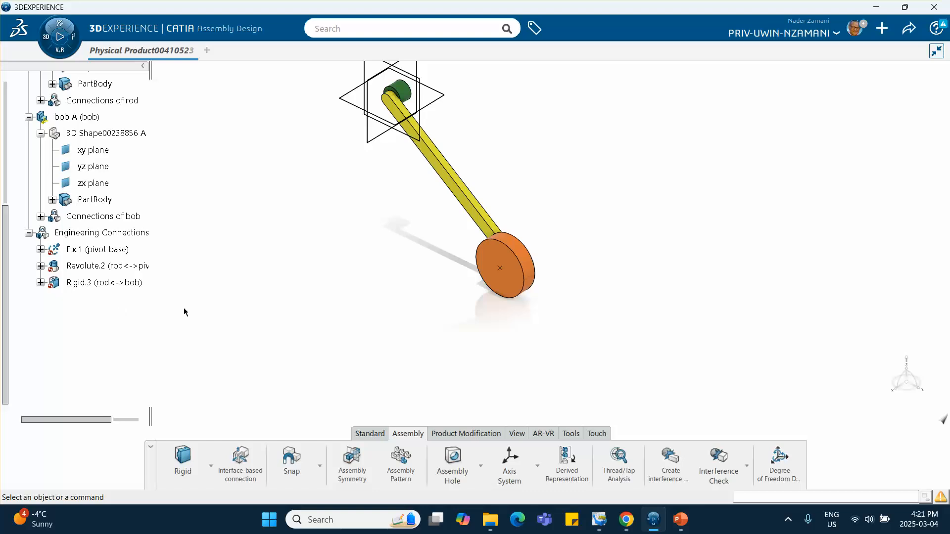
Start a user-defined engineering connection and add a driving angle constraint to it.
middle_click_drag(357, 232, 341, 151)
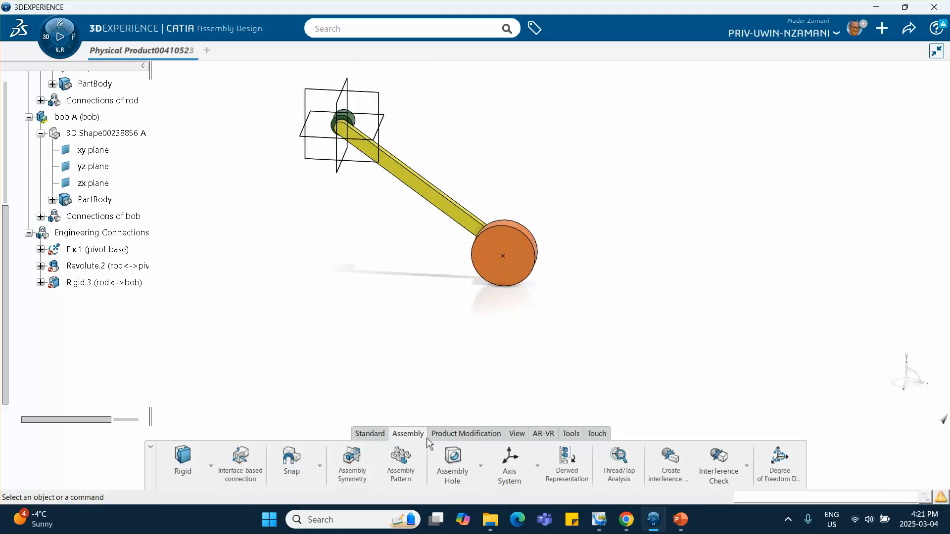
left_click(211, 455)
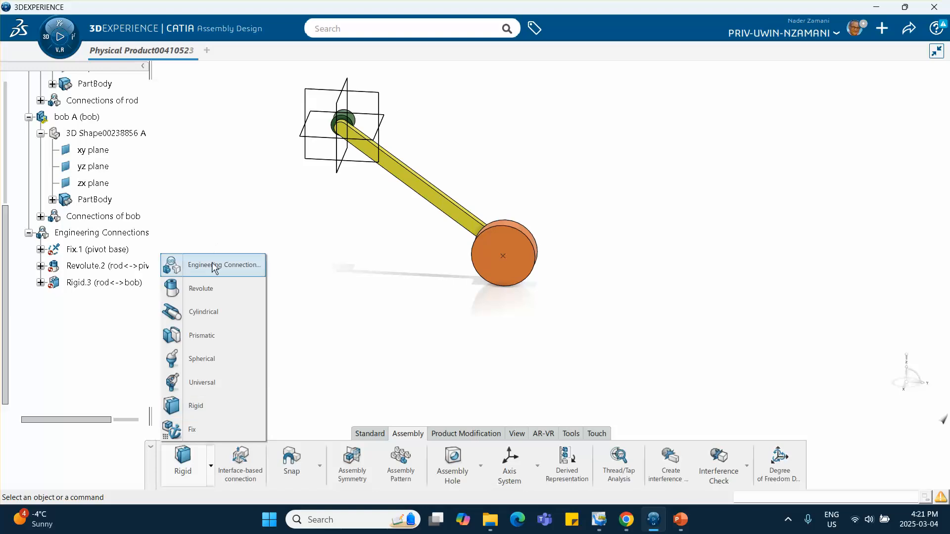
left_click(248, 271)
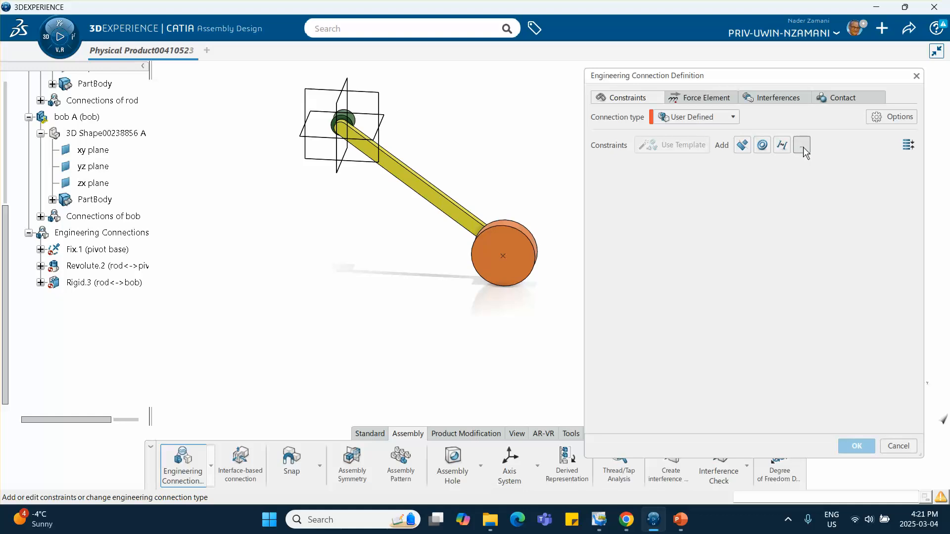
left_click(802, 146)
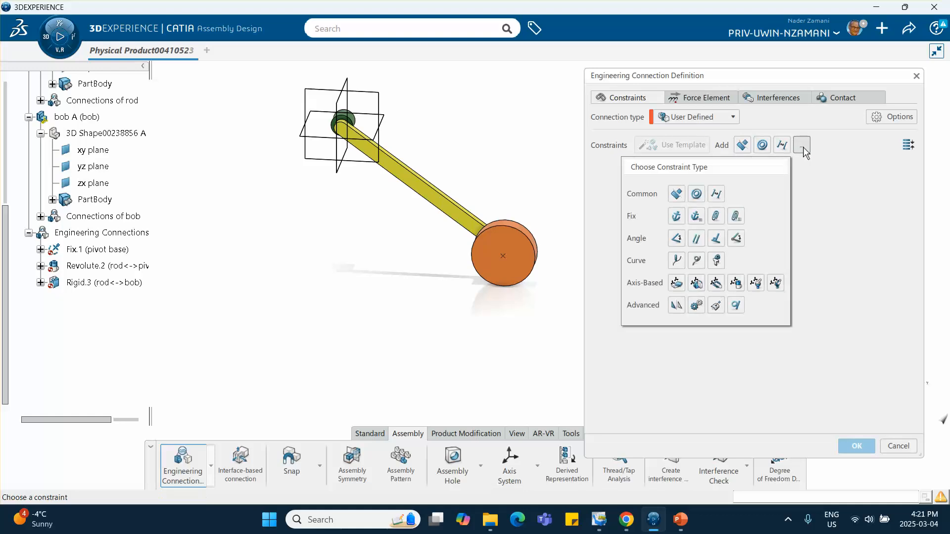
left_click(676, 239)
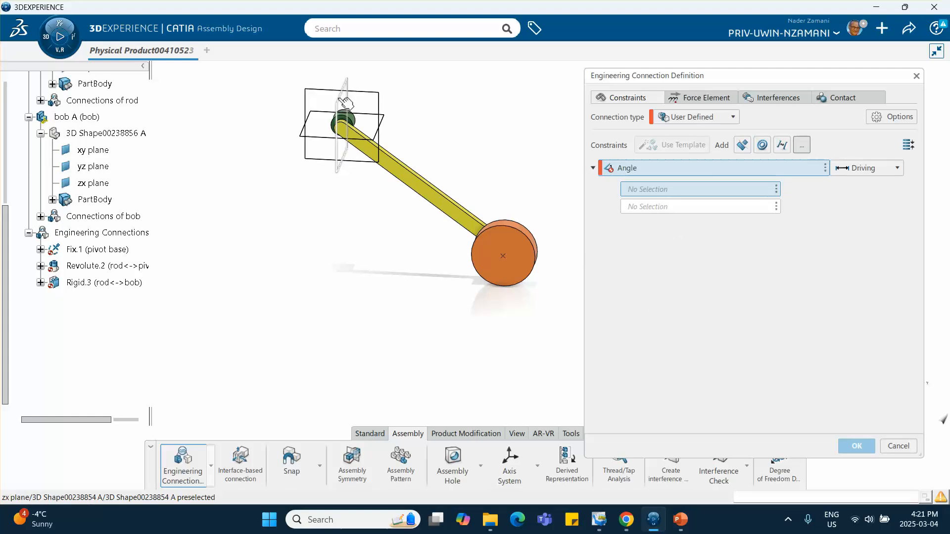
Apply the angle constraint between the pivot base's zx plane and the rod's long side face, creating it as a new connection.
mouse_move(476, 189)
middle_mouse_down()
mouse_move(473, 207)
mouse_move(470, 183)
middle_mouse_up()
middle_click_drag(399, 131, 391, 212)
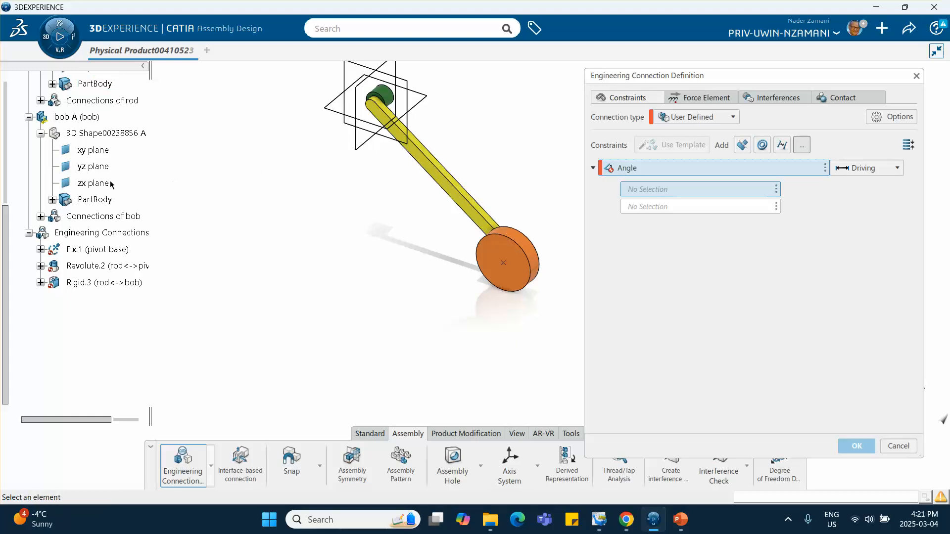
scroll(109, 180, "up", 3)
scroll(109, 180, "up", 10)
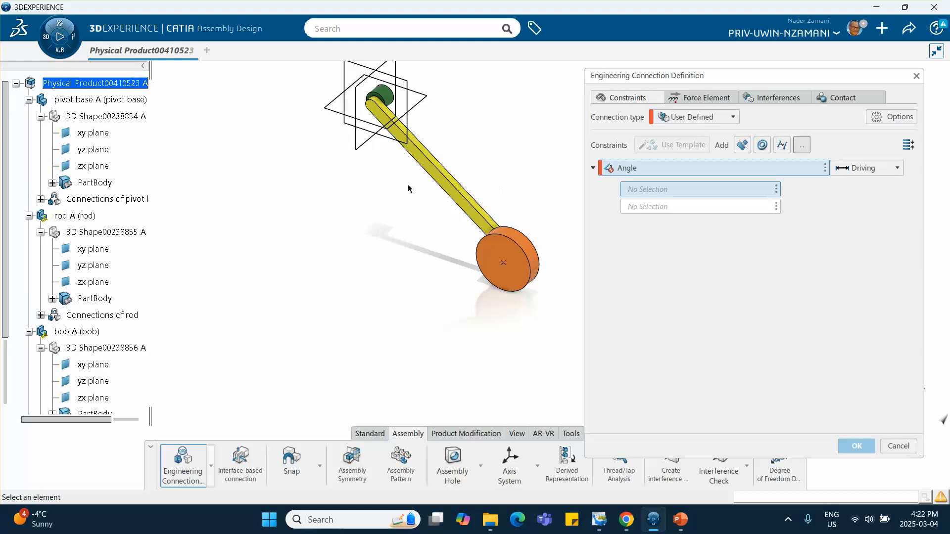
scroll(133, 154, "up", 3)
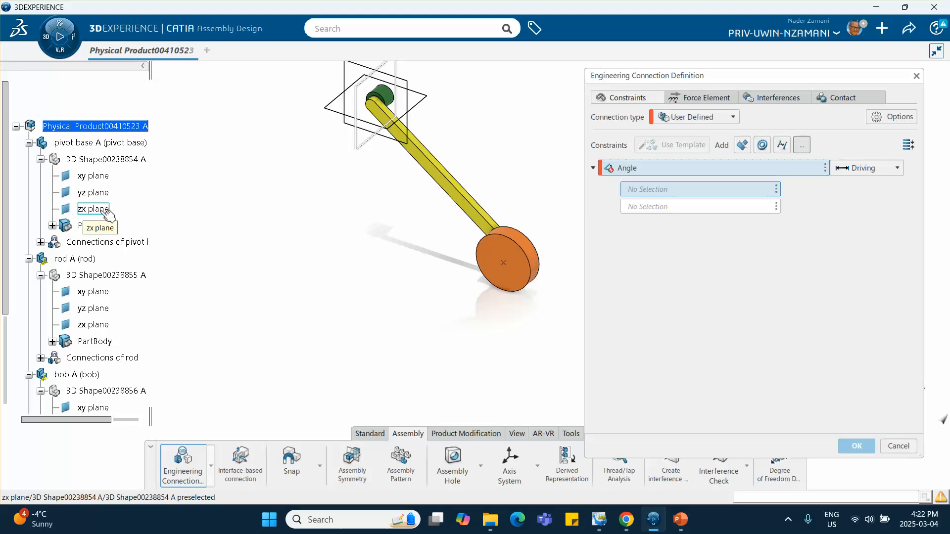
left_click(104, 210)
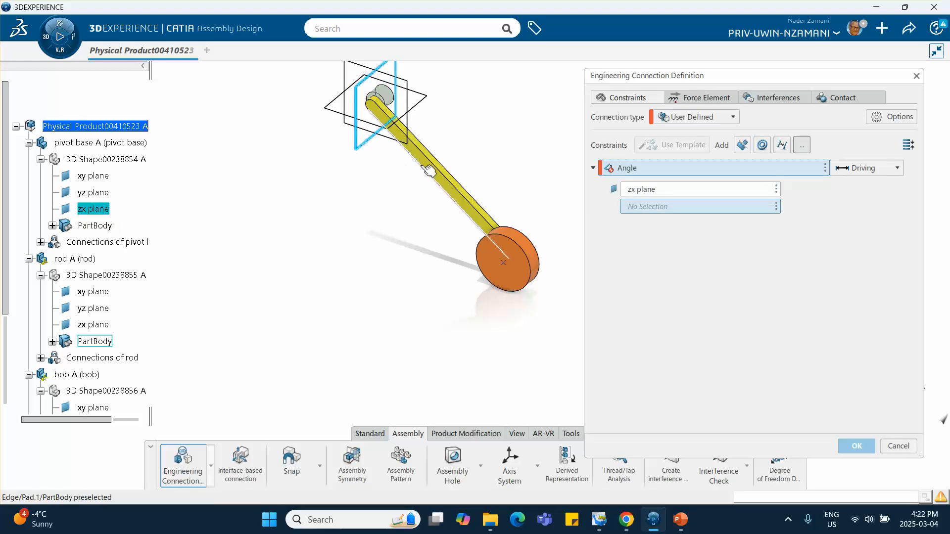
left_click(448, 172)
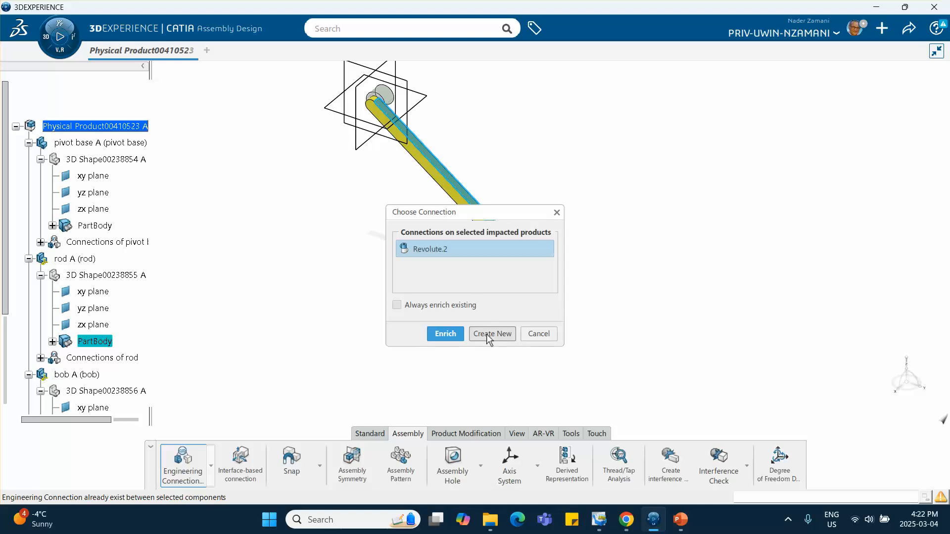
left_click(491, 334)
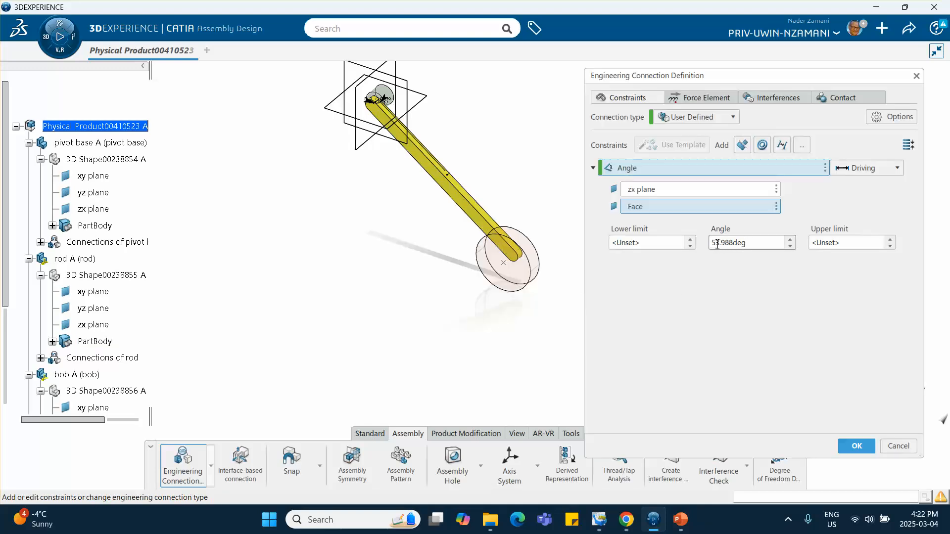
Set the driving angle to 5 deg without making the contact check a specification, and update the assembly.
left_click_drag(726, 242, 655, 257)
type("5")
key("Return")
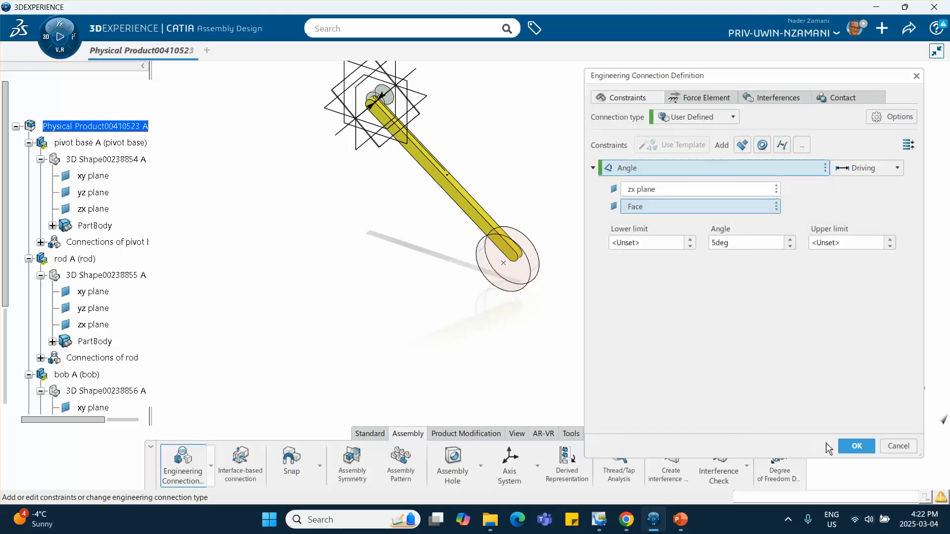
left_click(843, 445)
left_click(499, 304)
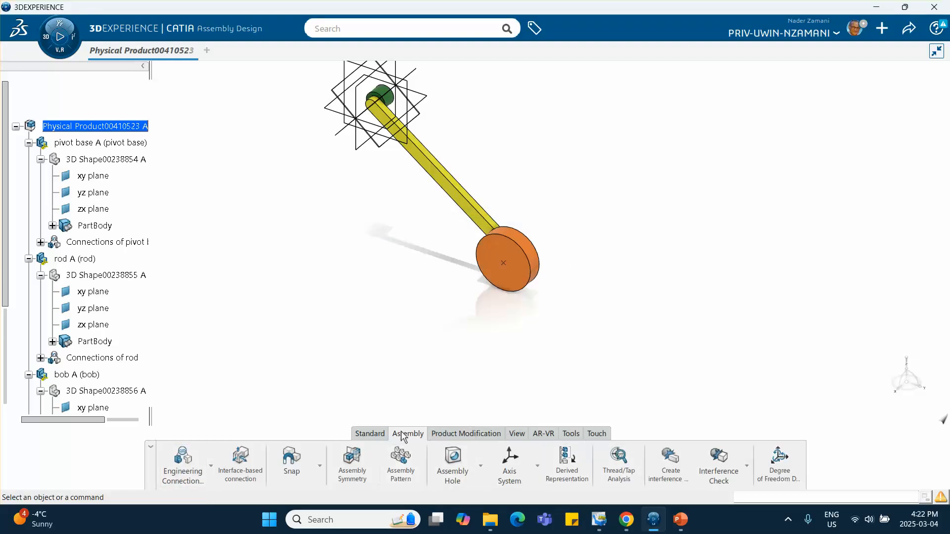
left_click(372, 433)
left_click(610, 463)
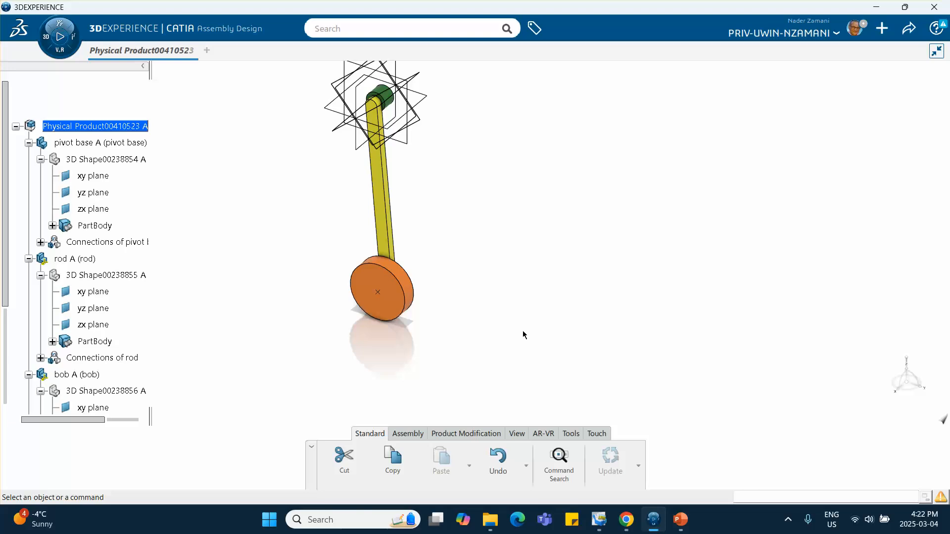
Switch to the Mechanical Systems Design app and display its mechanism commands.
scroll(99, 311, "down", 5)
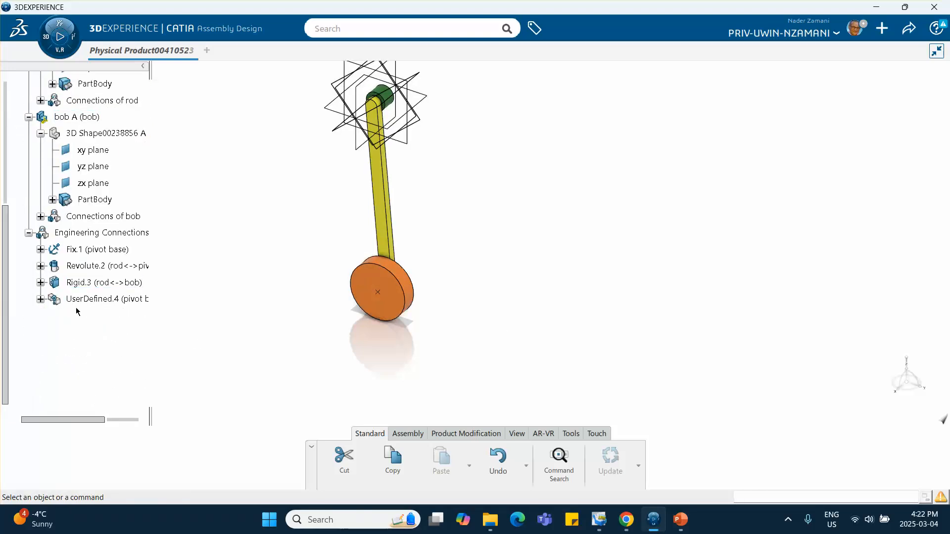
left_click(45, 39)
scroll(116, 193, "down", 1)
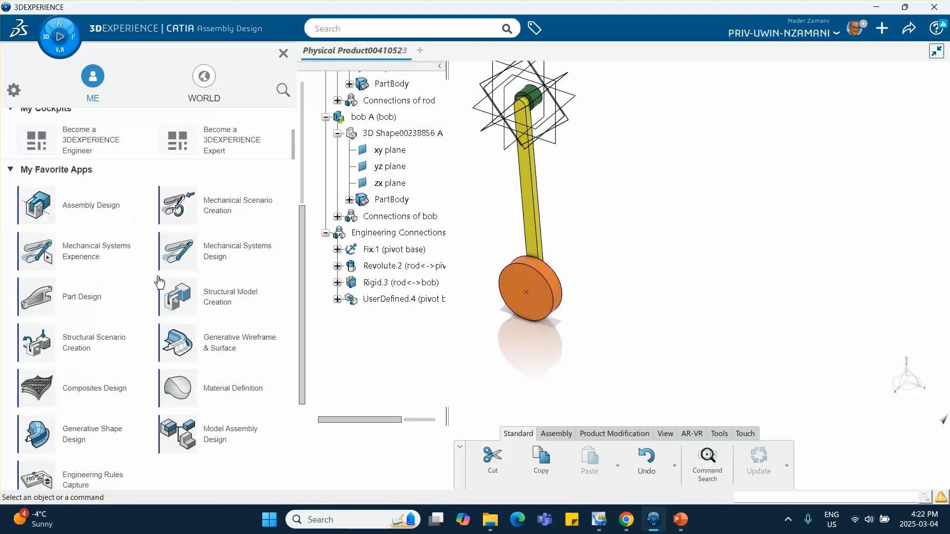
left_click(229, 257)
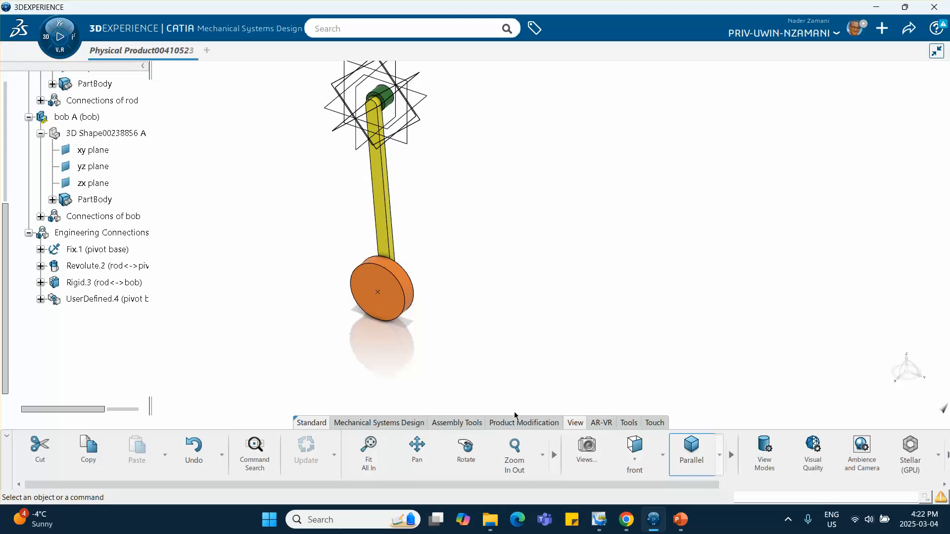
scroll(541, 444, "down", 1)
scroll(539, 441, "down", 5)
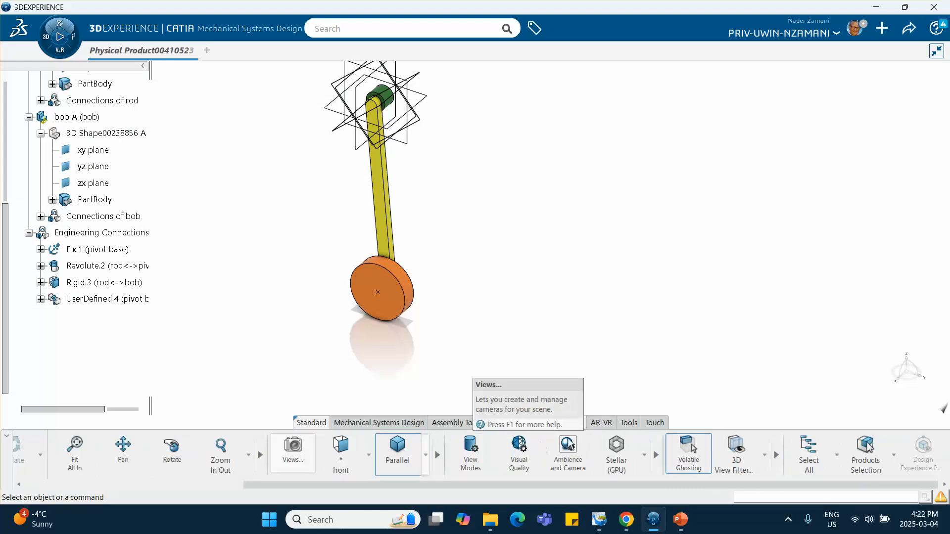
left_click(360, 423)
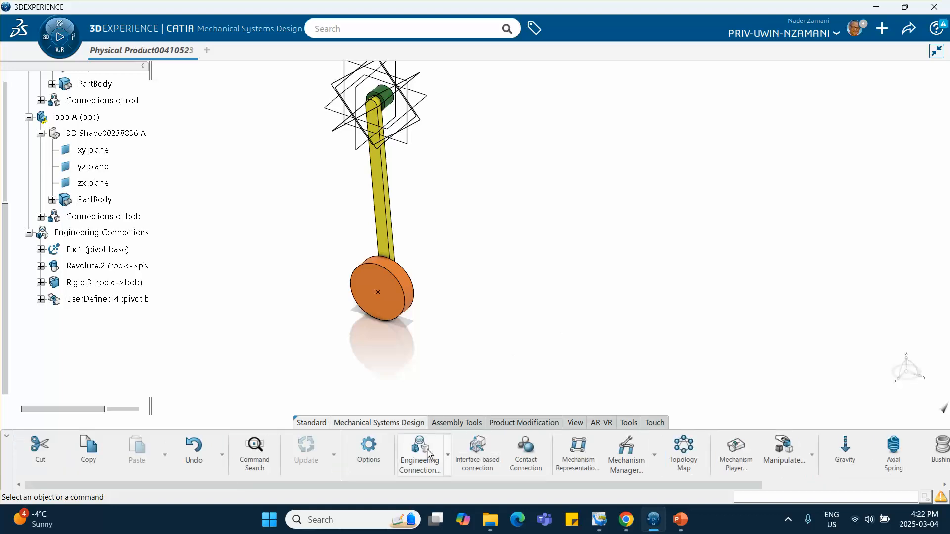
Display the assembly's weight definition and declare a weight on the pivot base, with its inertia values taken from the geometry.
scroll(442, 463, "down", 1)
scroll(444, 467, "down", 11)
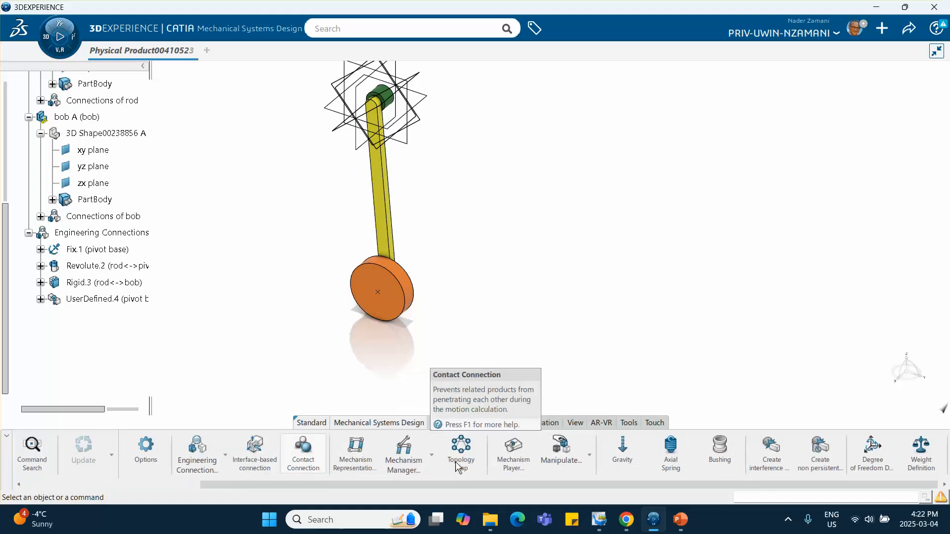
left_click(922, 455)
left_click_drag(336, 148, 672, 160)
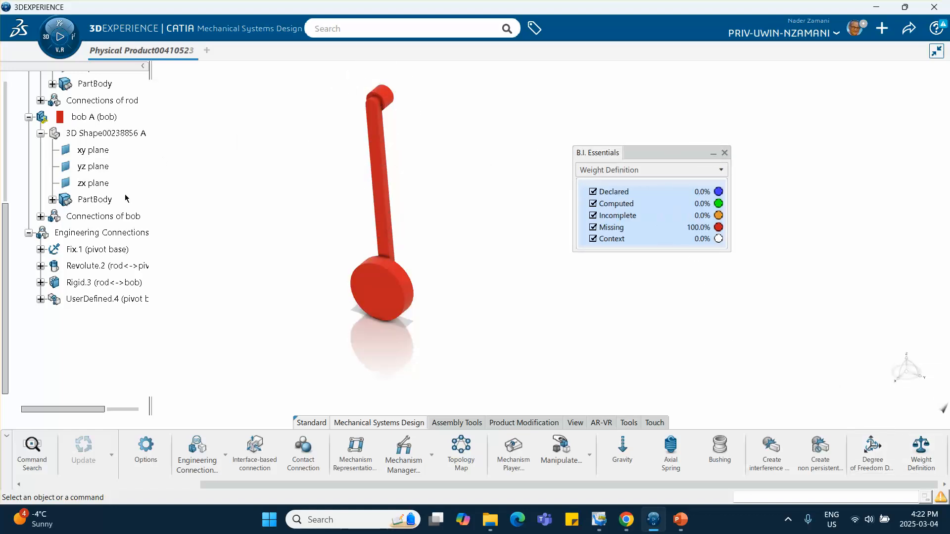
scroll(124, 194, "up", 6)
mouse_move(101, 143)
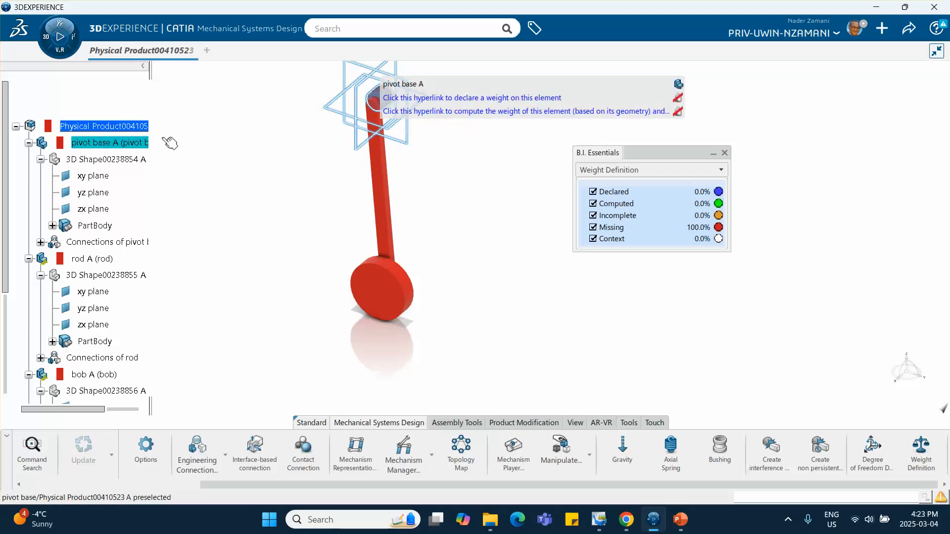
left_click(514, 98)
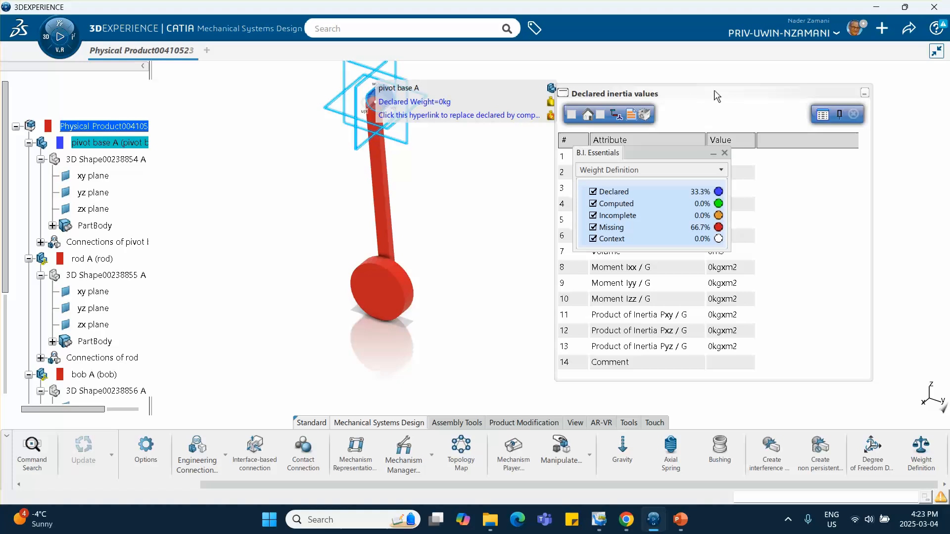
left_click_drag(717, 96, 792, 98)
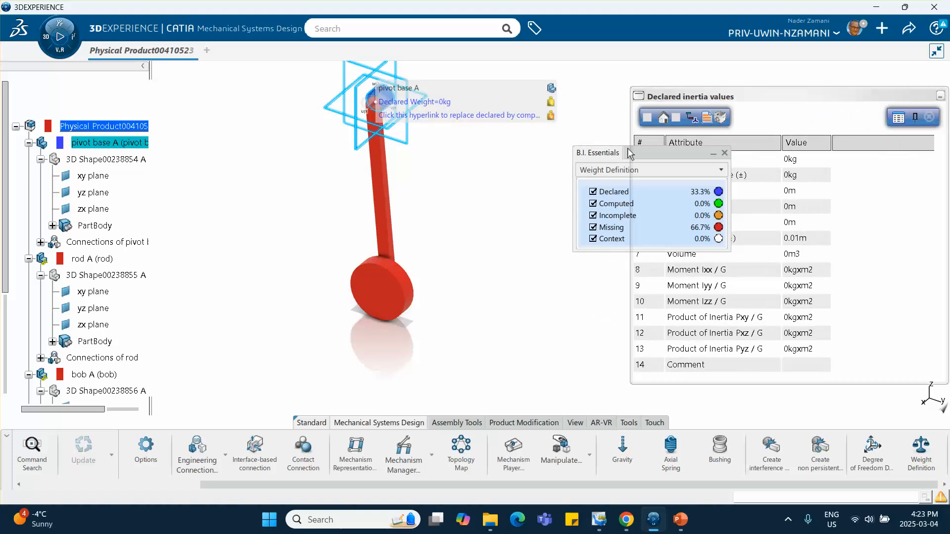
left_click(648, 117)
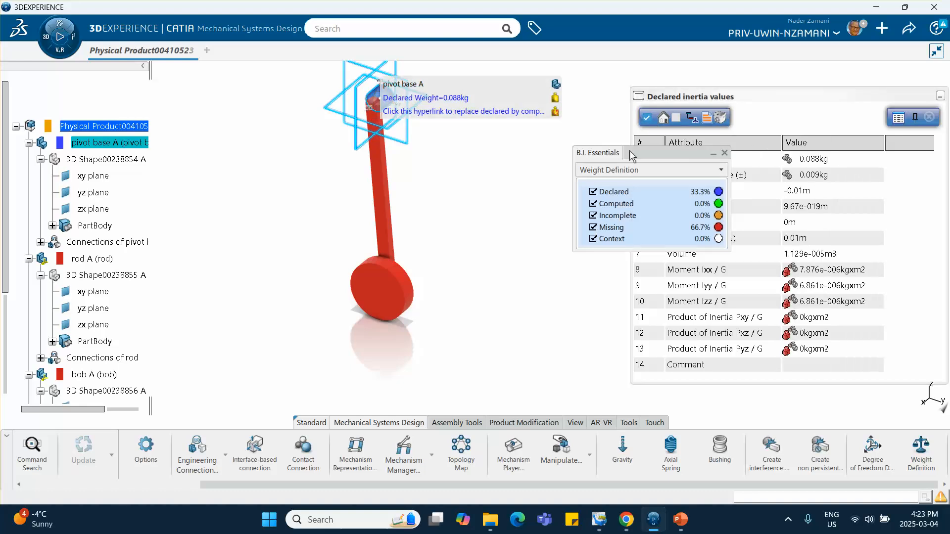
left_click_drag(631, 155, 509, 201)
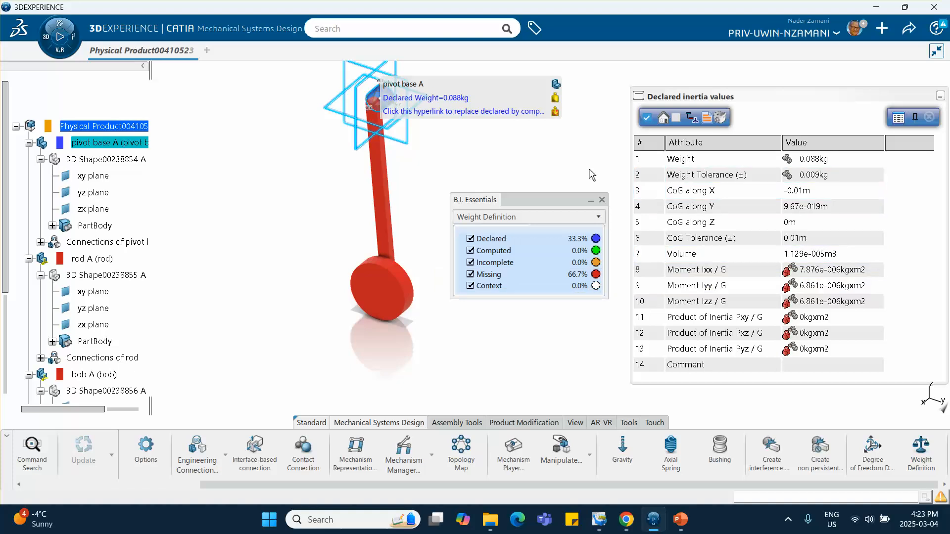
Set the pivot base's declared weight to 0.01 kg and close its inertia values.
left_click(820, 160)
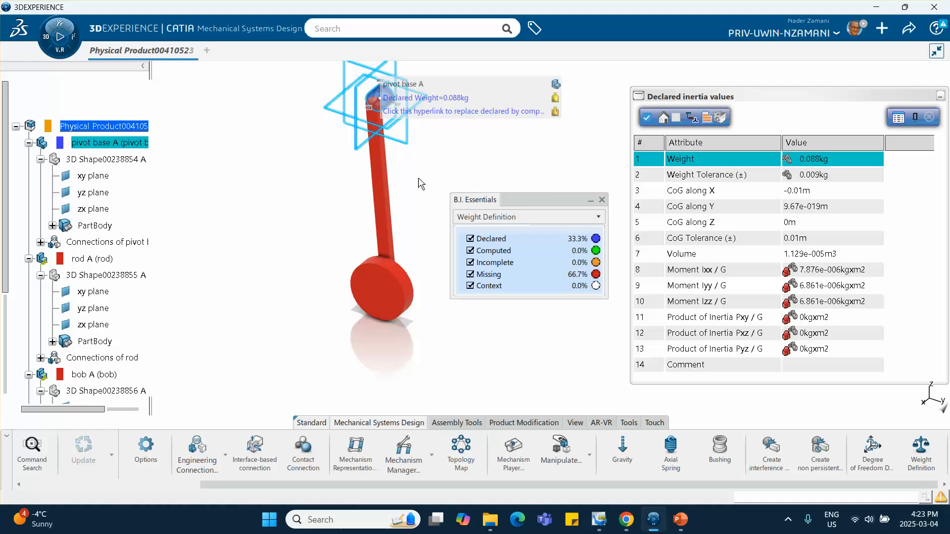
double_click(827, 160)
middle_click_drag(303, 129, 495, 149)
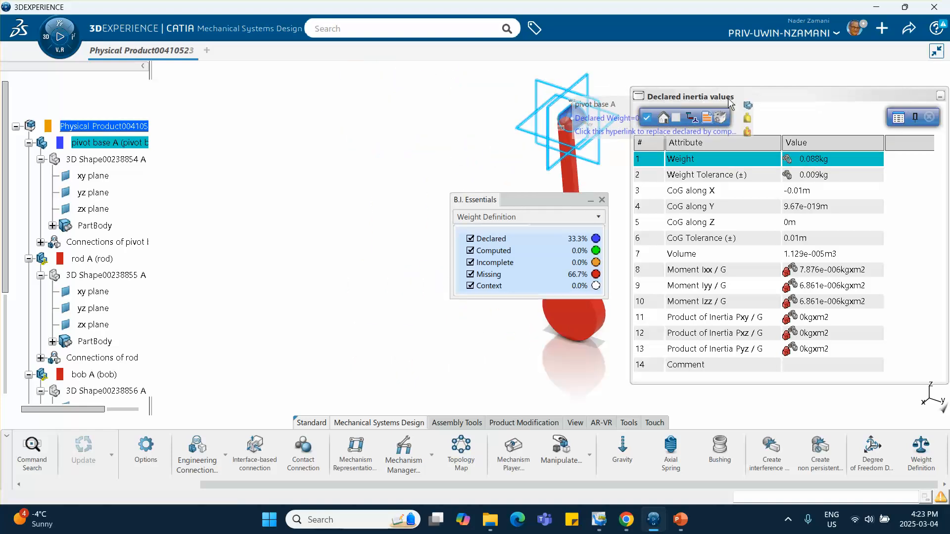
left_click_drag(758, 90, 402, 79)
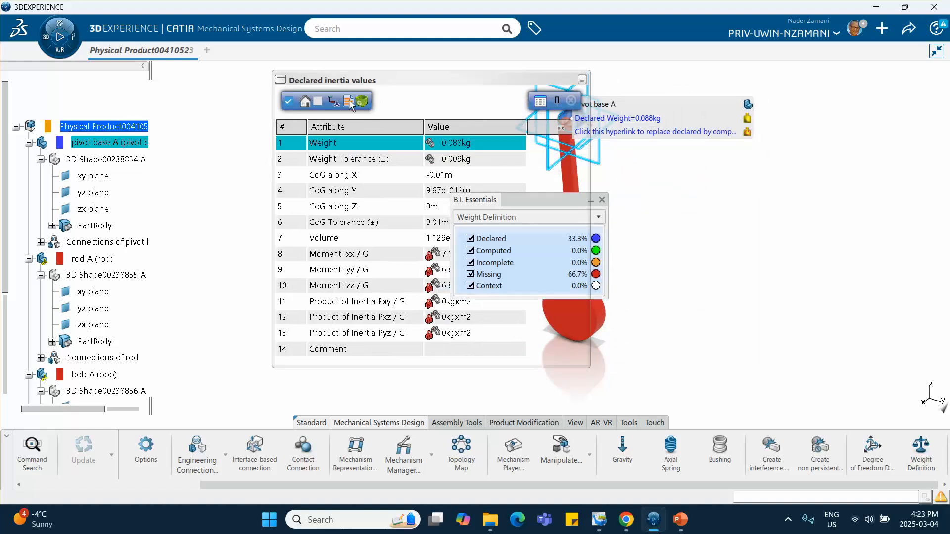
double_click(460, 143)
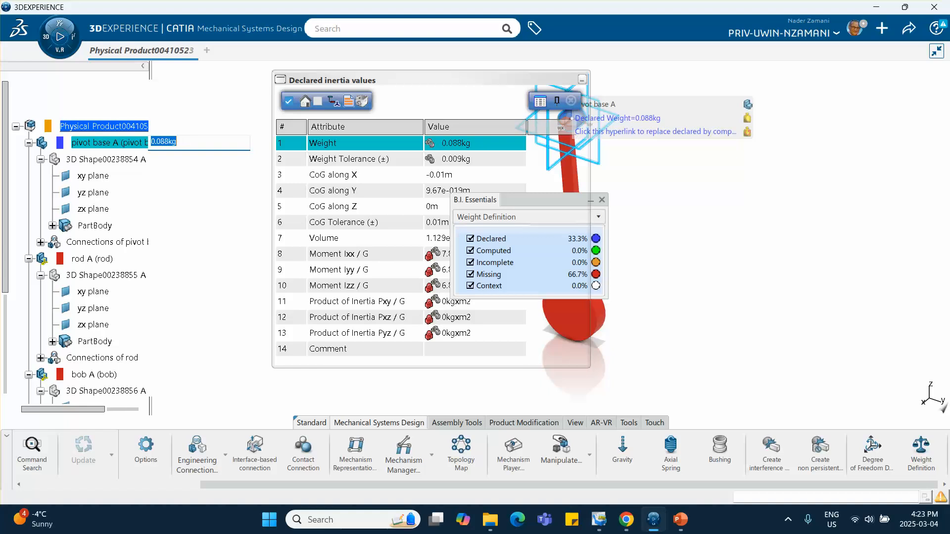
key("BackSpace")
key("Return")
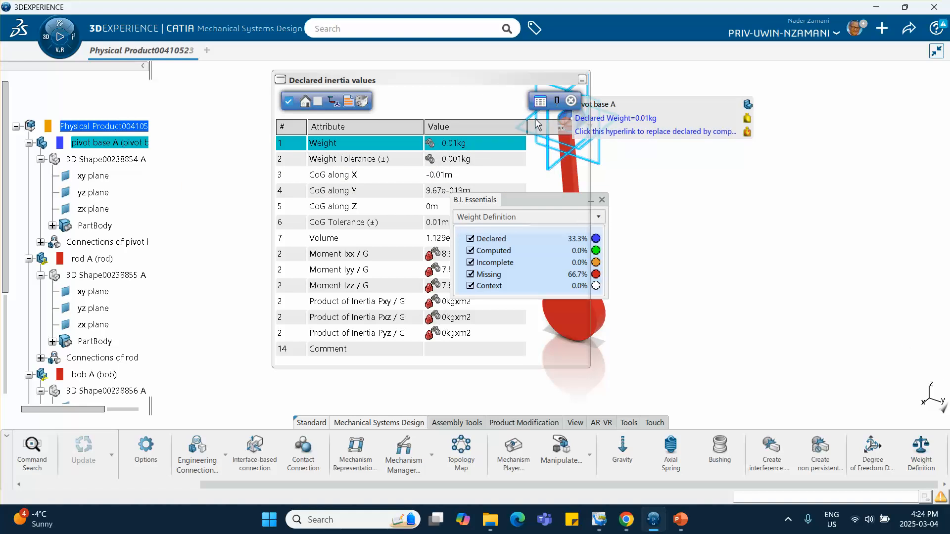
left_click(570, 101)
left_click_drag(521, 199, 795, 229)
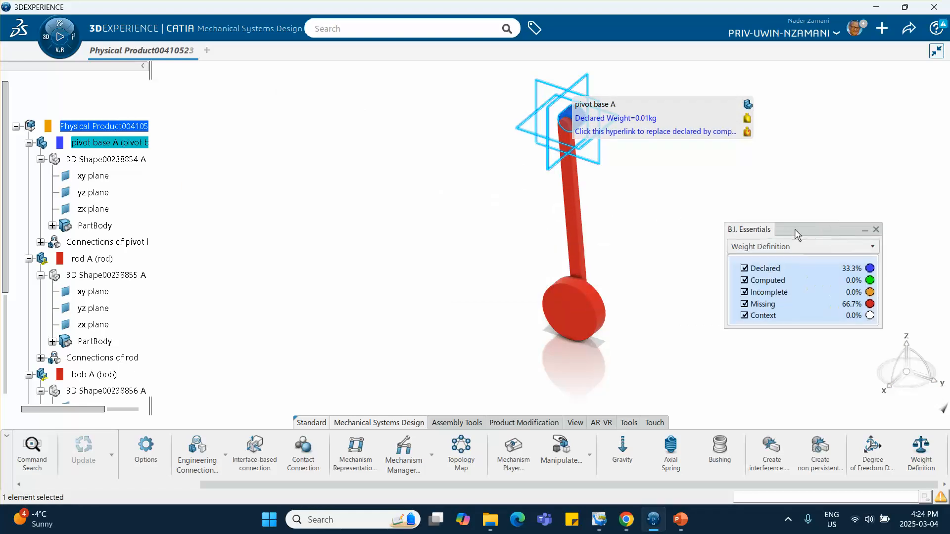
Declare a weight of 0.01 kg on the rod, with its inertia values based on the geometry.
left_click(100, 263)
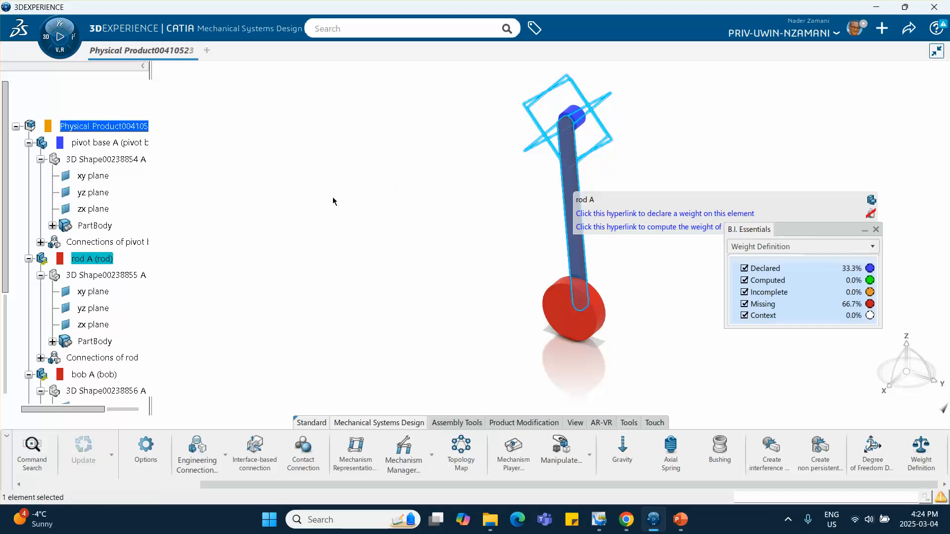
left_click(661, 213)
left_click(289, 101)
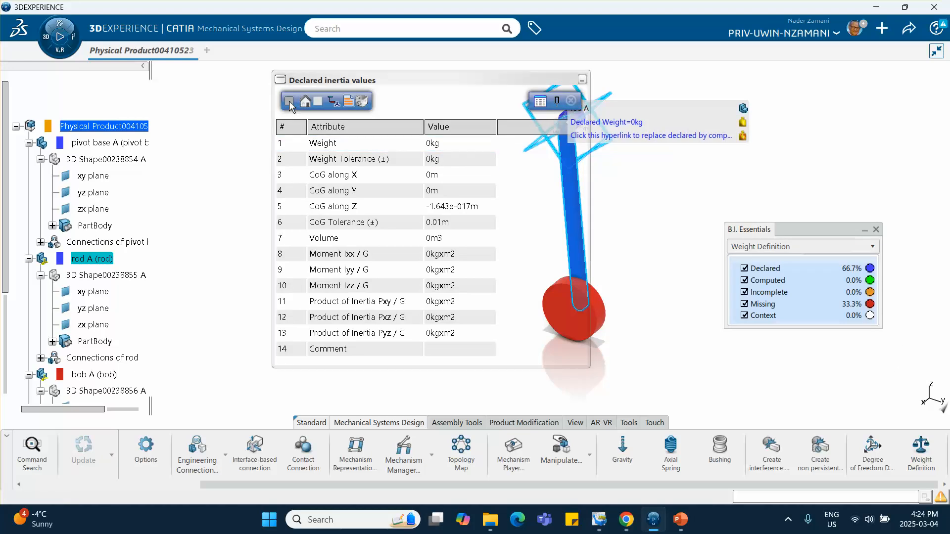
left_click(465, 147)
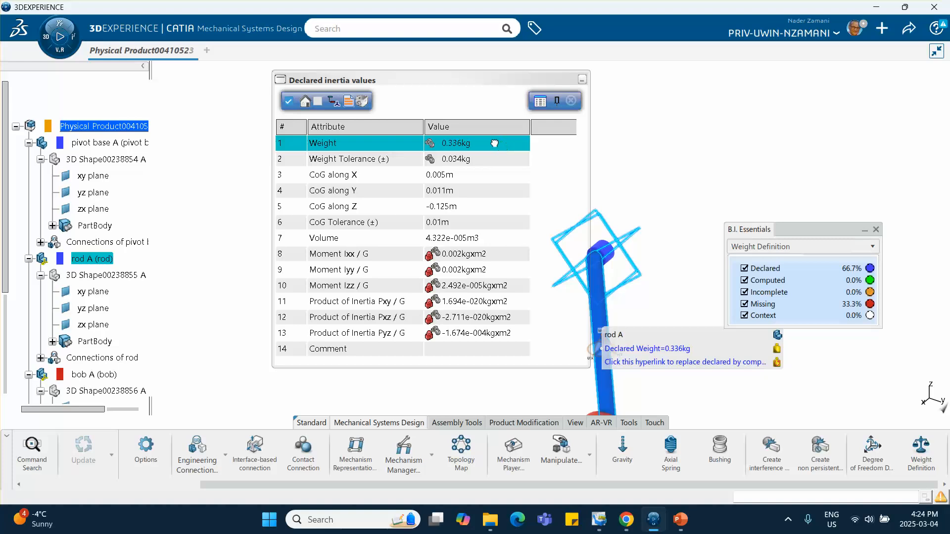
left_click_drag(521, 75, 549, 76)
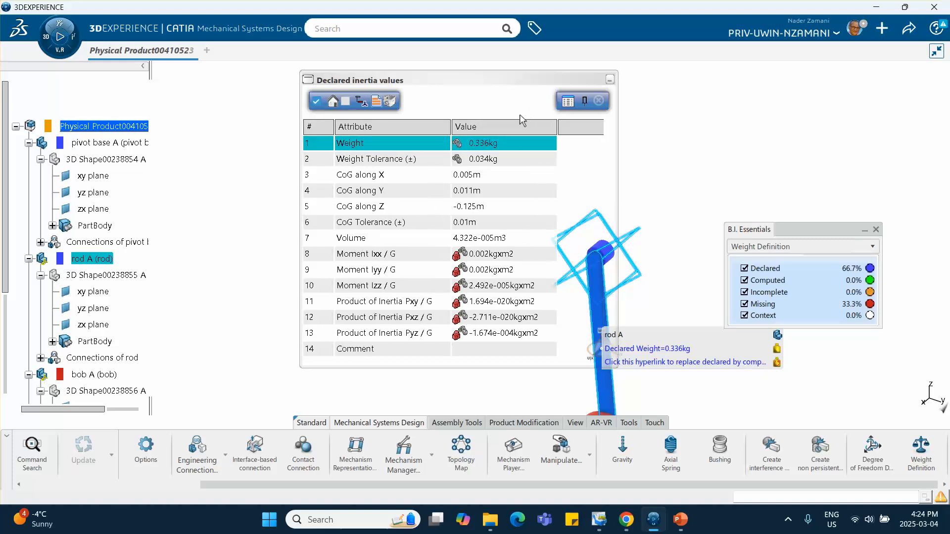
double_click(501, 145)
key("BackSpace")
left_click_drag(446, 81, 467, 81)
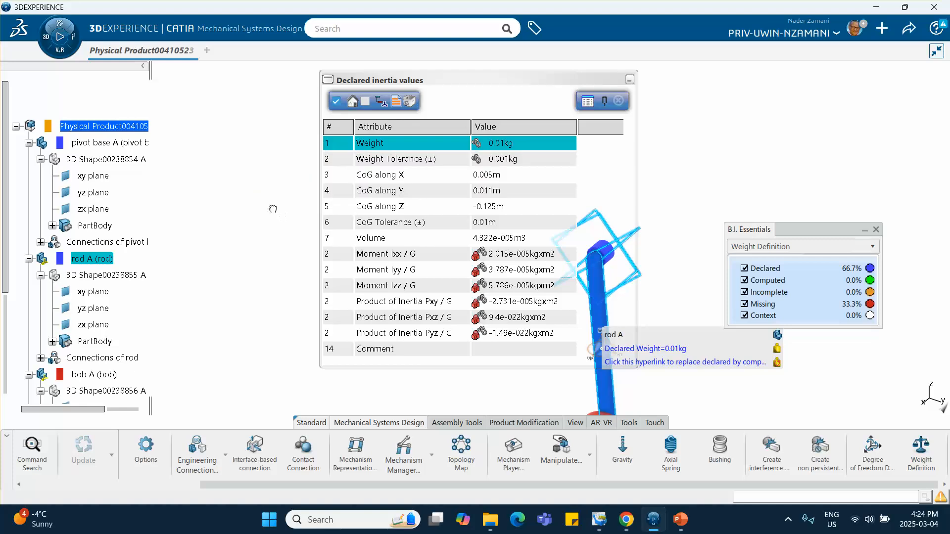
scroll(98, 245, "down", 3)
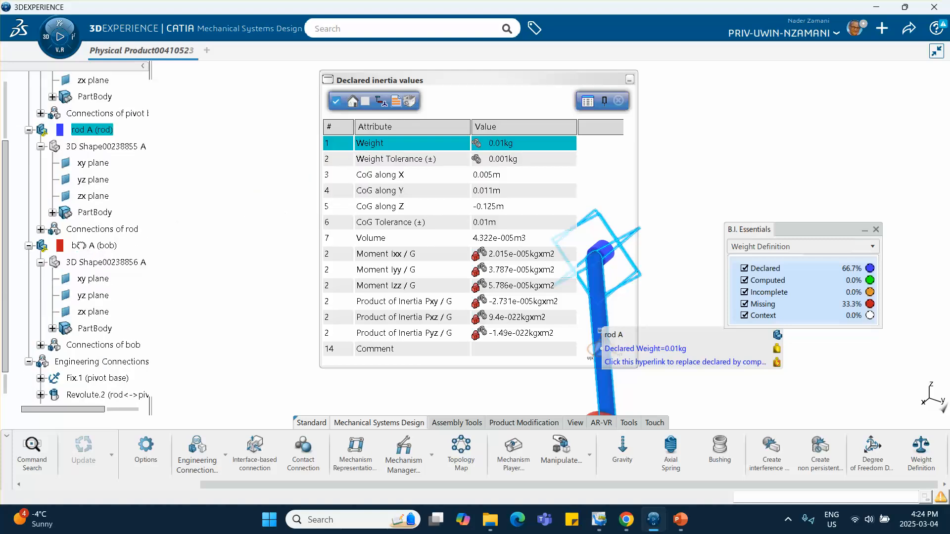
left_click(605, 101)
Declare a weight of 10 kg on the bob, with geometry-based inertia values, and close the weight definition display.
left_click(94, 246)
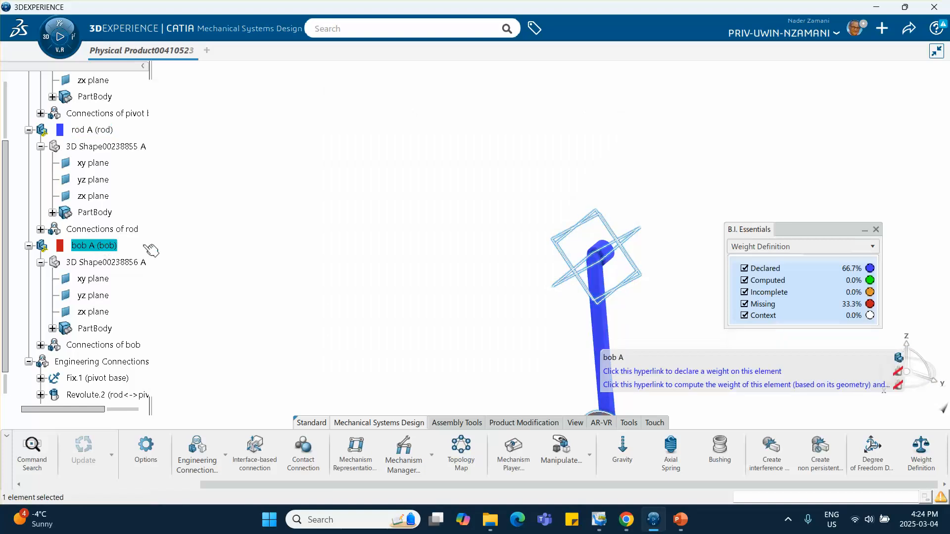
left_click(698, 372)
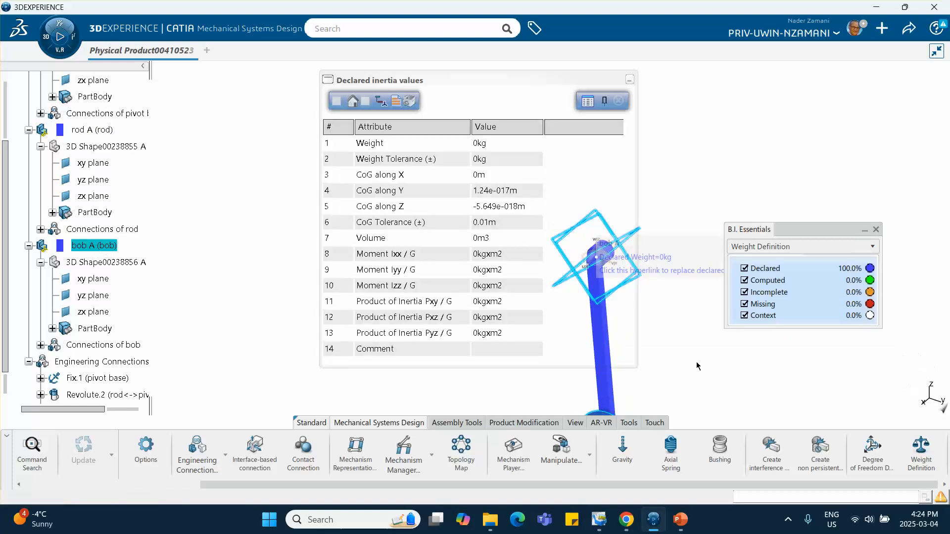
left_click(337, 101)
left_click(504, 145)
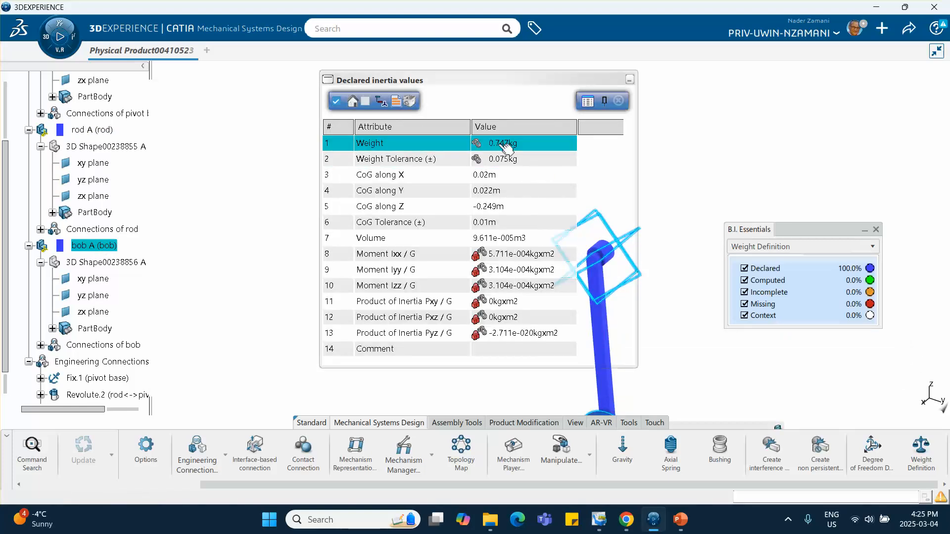
left_click(517, 145)
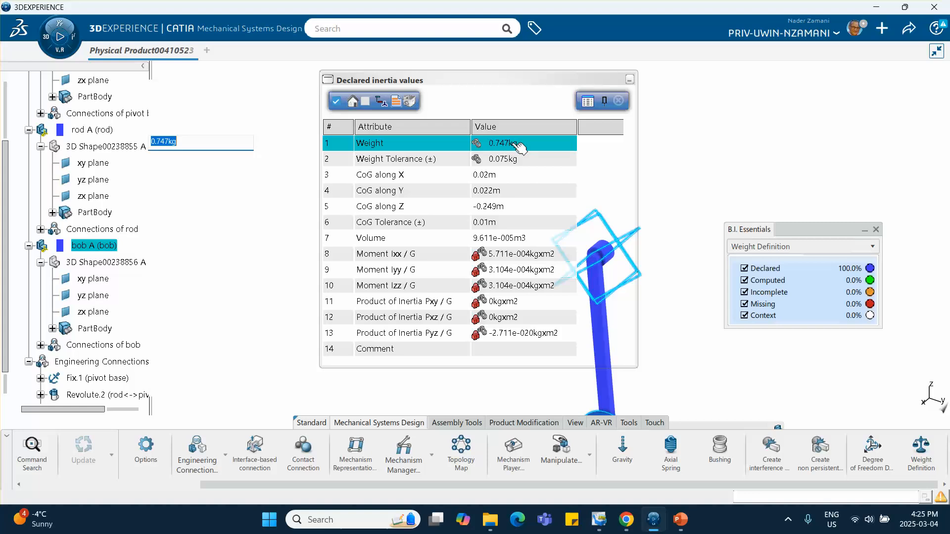
type("10")
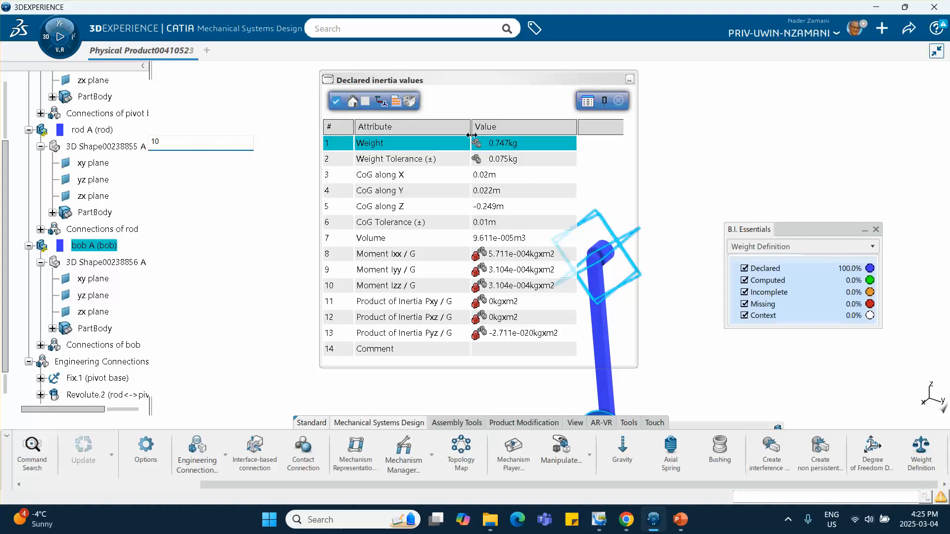
left_click(619, 101)
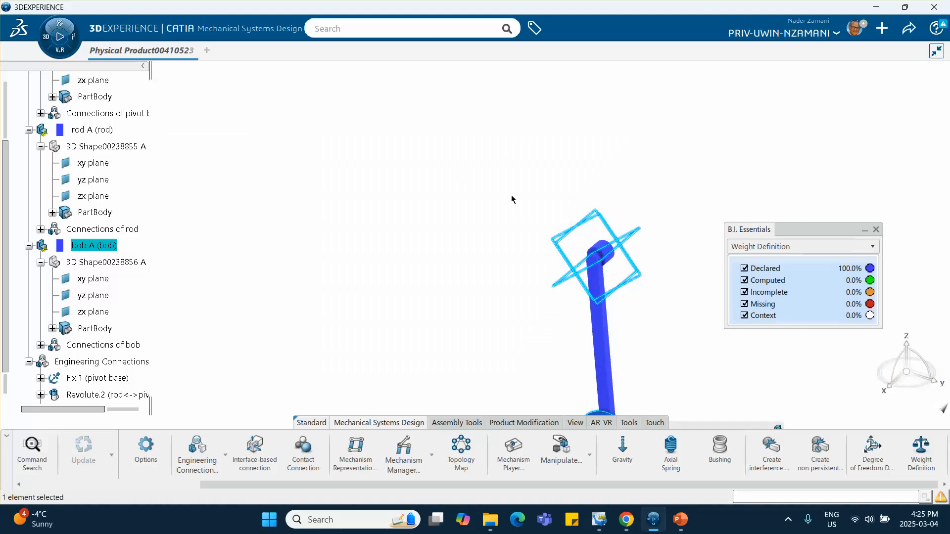
middle_click_drag(497, 254, 402, 134)
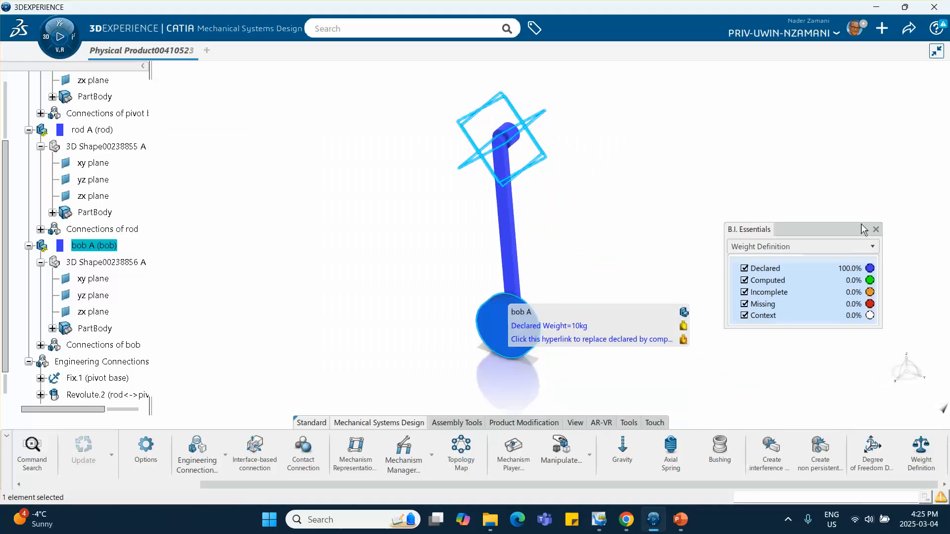
left_click(875, 230)
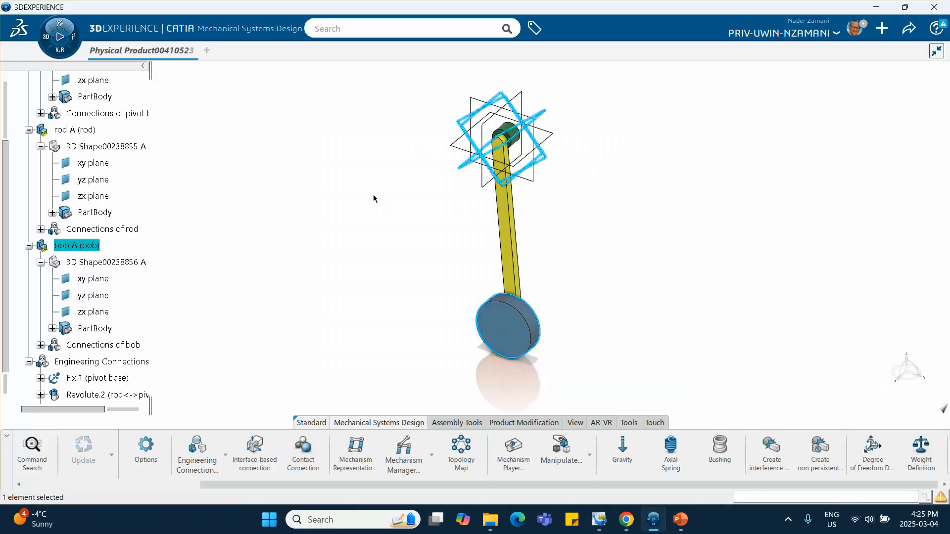
Create a mechanism representation for the pendulum assembly with the default title and Normal Range design range.
scroll(150, 207, "down", 3)
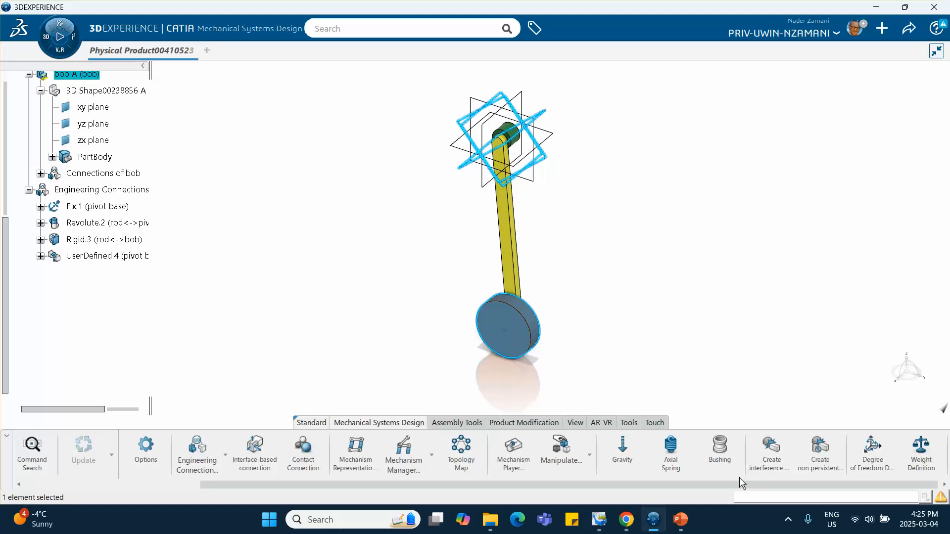
left_click(366, 446)
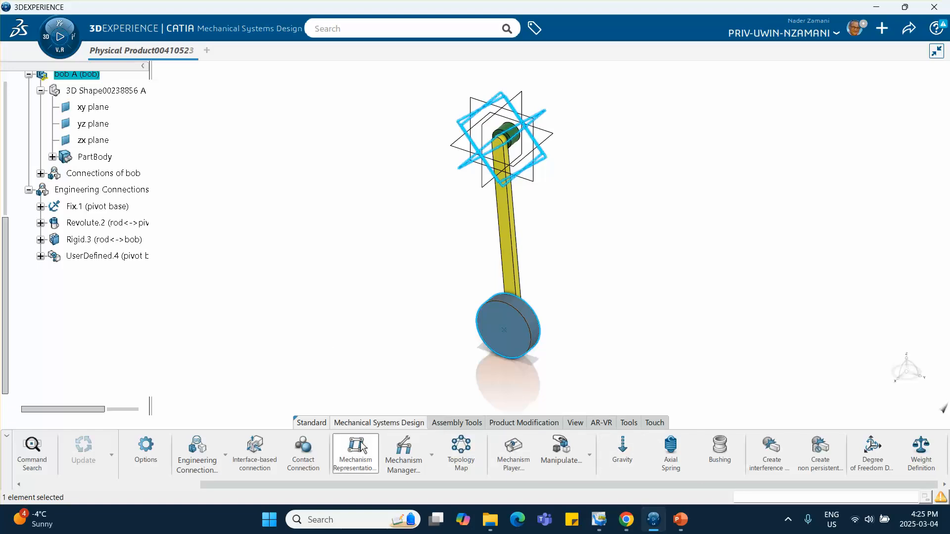
left_click(621, 305)
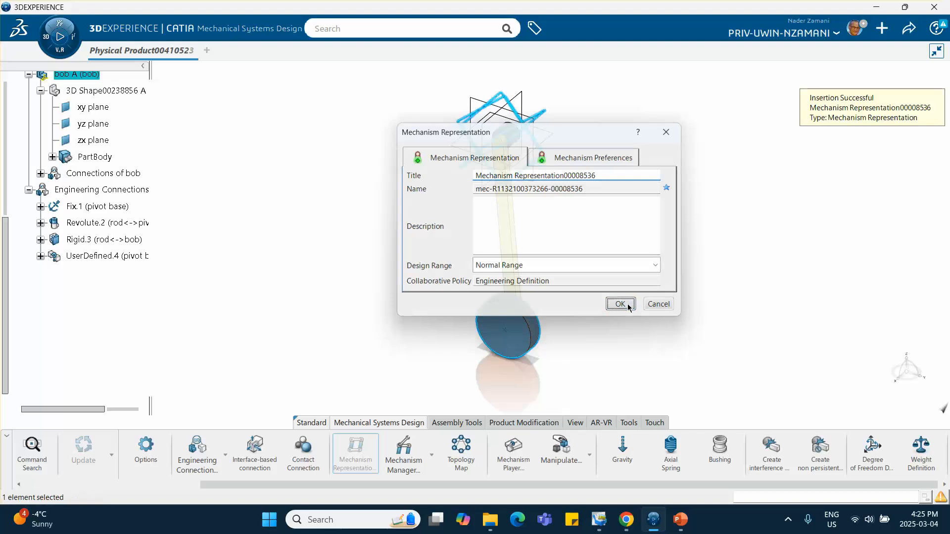
Exclude the user-defined angle connection from the mechanism's joints, keeping the fix, revolute and rigid joints included.
left_click(406, 450)
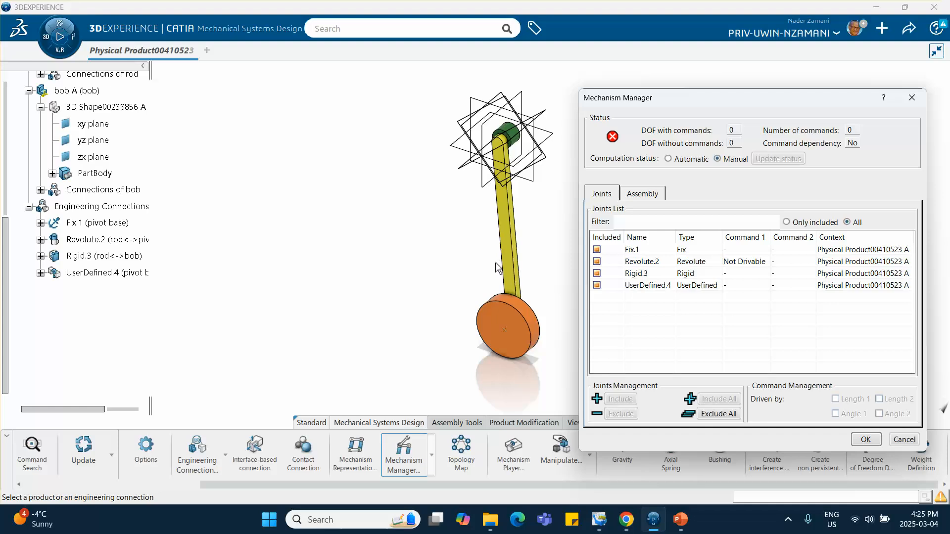
left_click(597, 286)
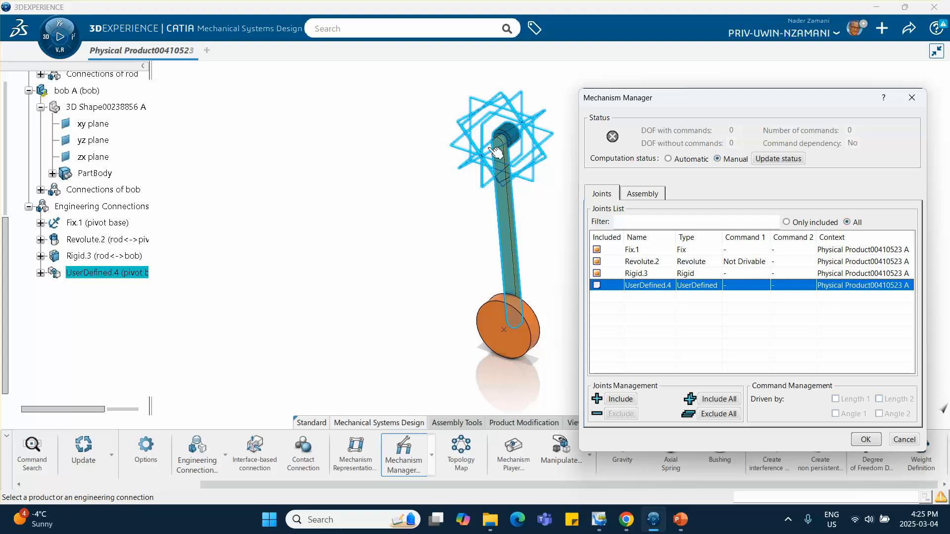
left_click(866, 440)
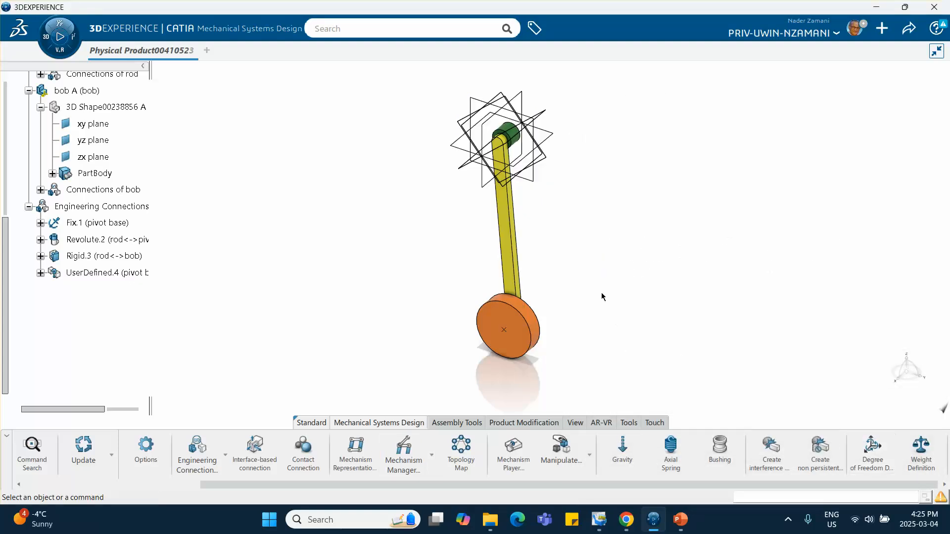
Create a Mechanical Systems Experience kinematics simulation for the pendulum product, keeping the default title and adding no new mechanism or kinematics scenario.
left_click(59, 37)
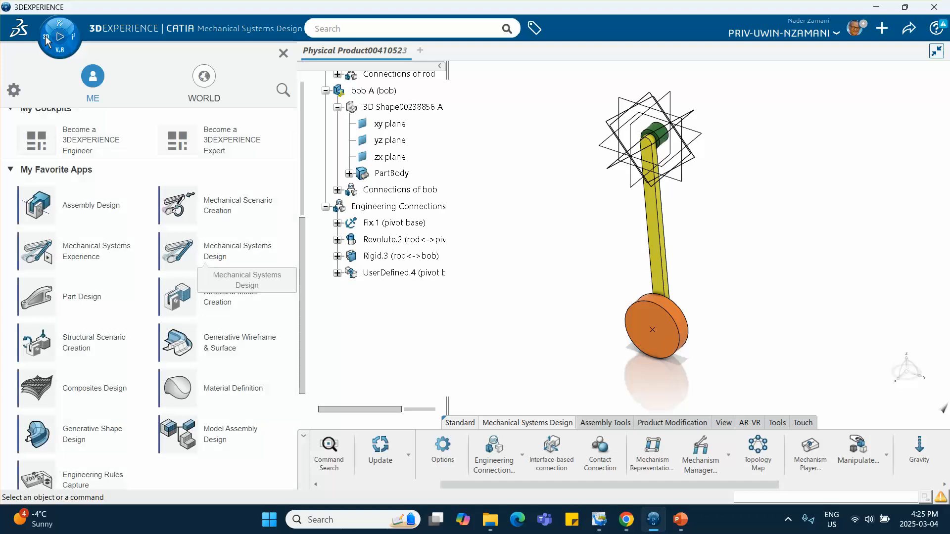
left_click(88, 253)
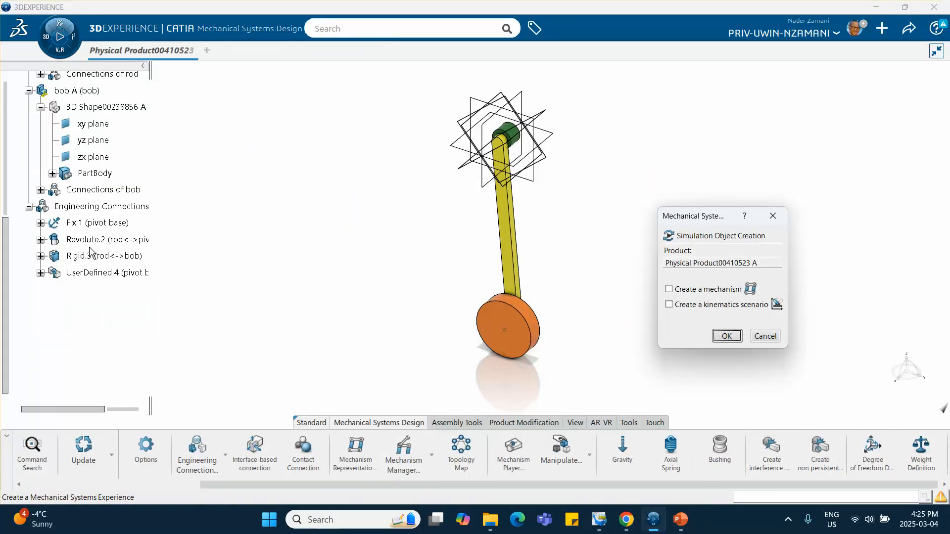
left_click(727, 336)
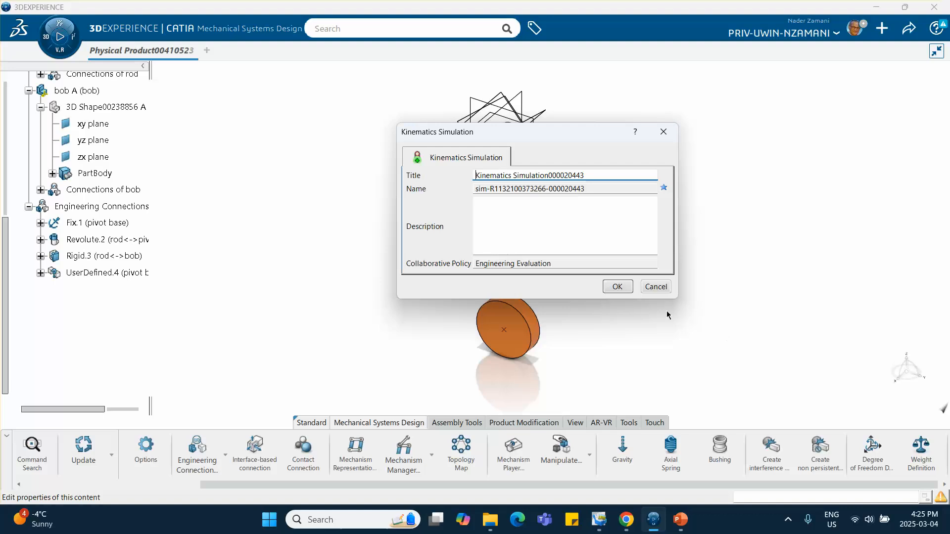
left_click(617, 287)
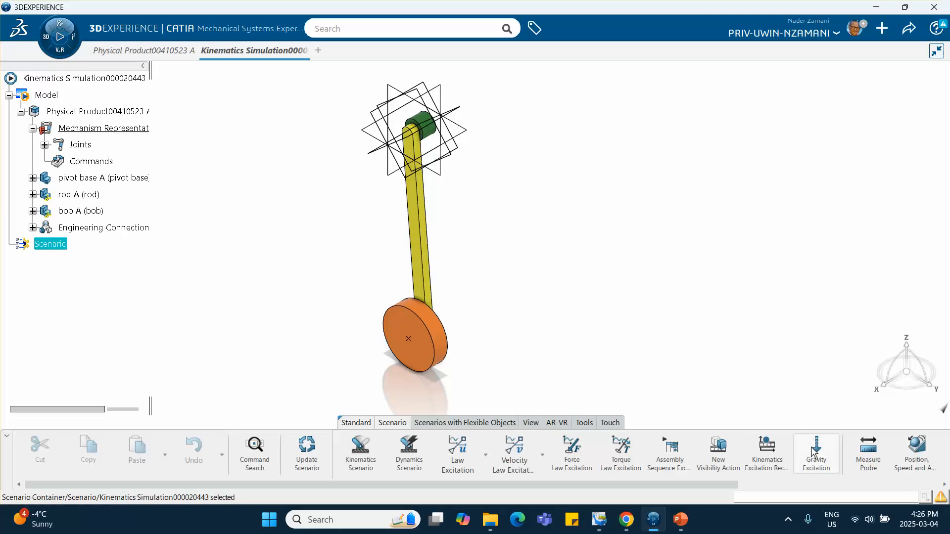
Add a gravity excitation of -9.81 m/s2 along Z and a position, speed and acceleration probe on the bob's centre point.
left_click(816, 462)
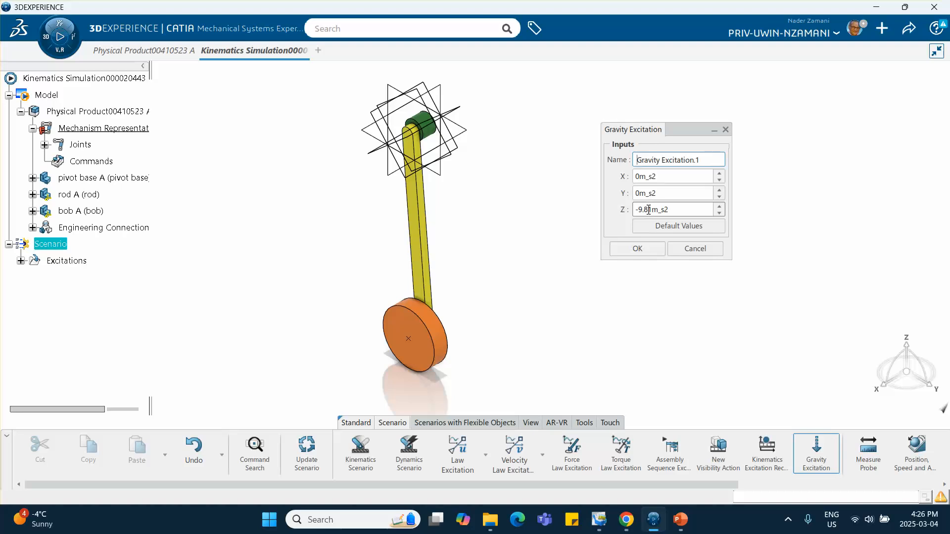
left_click(638, 249)
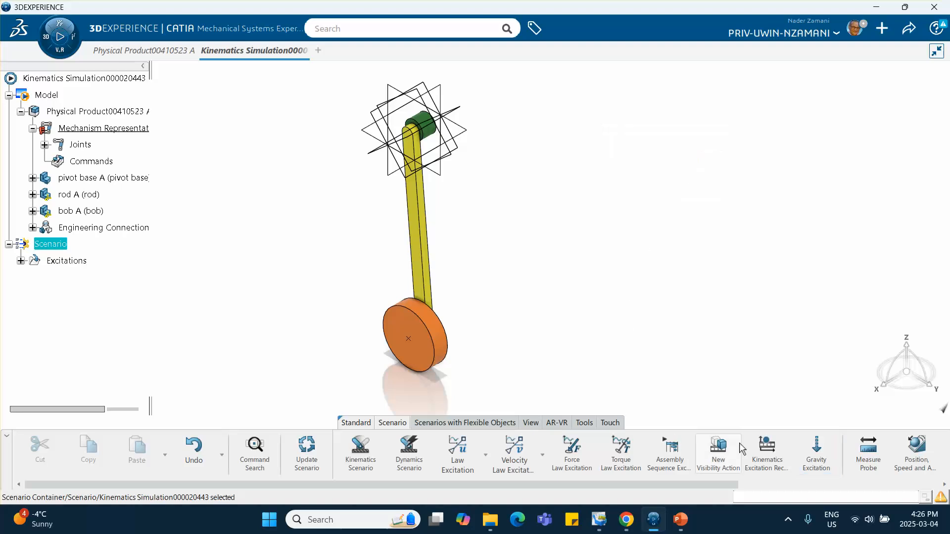
scroll(805, 458, "right", 1)
left_click(898, 454)
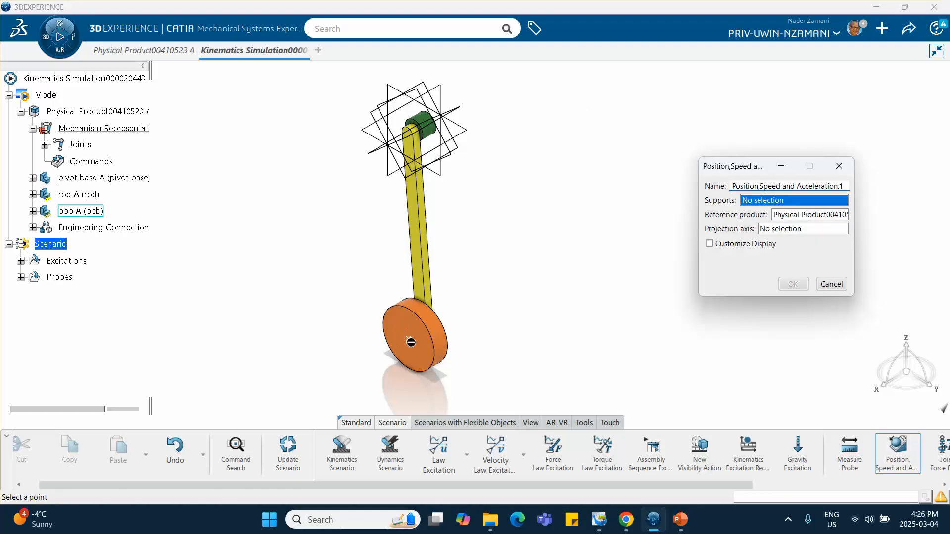
left_click(408, 339)
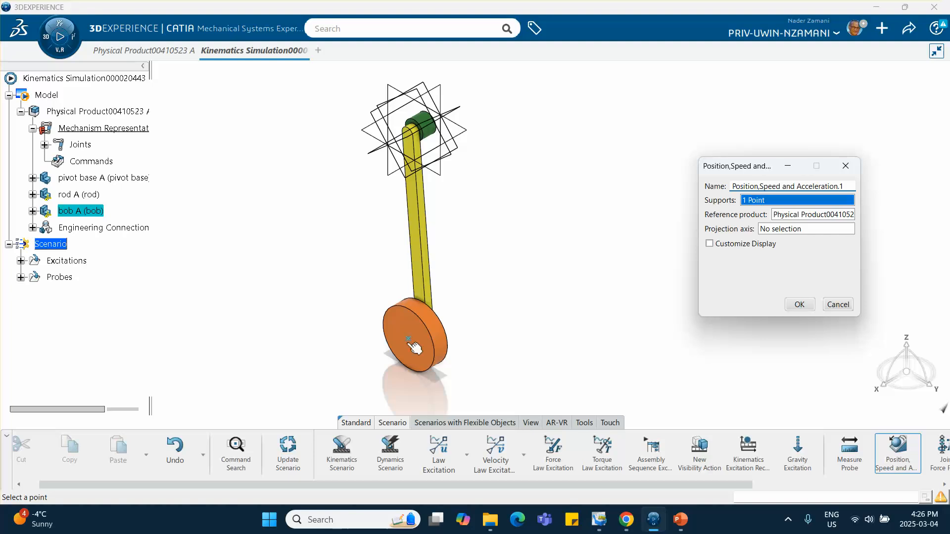
left_click(799, 304)
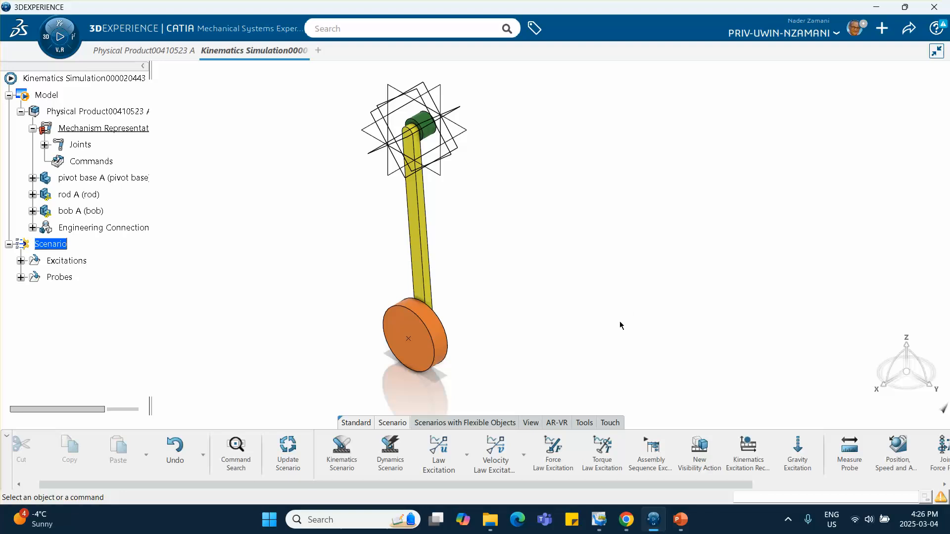
Start a dynamics scenario that references the gravity excitation and the position, speed and acceleration probe.
left_click(390, 453)
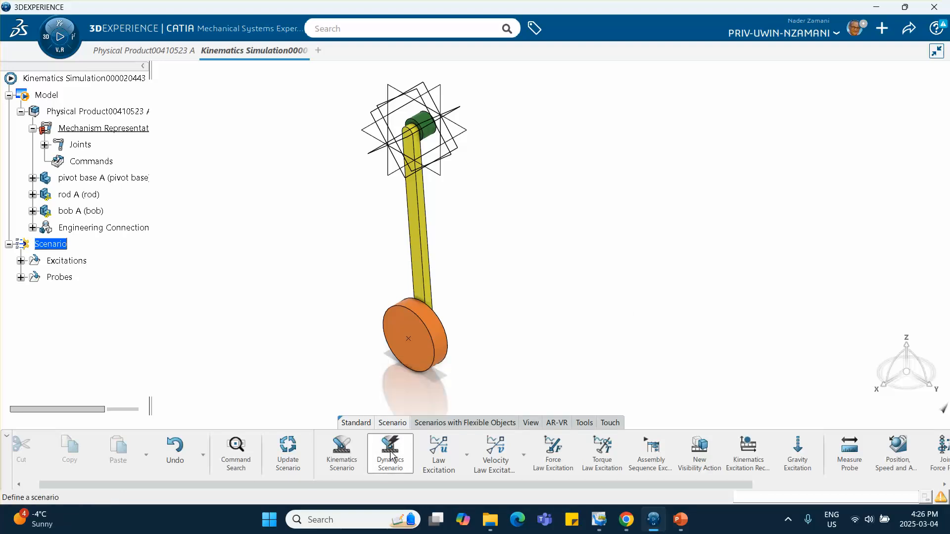
left_click(650, 208)
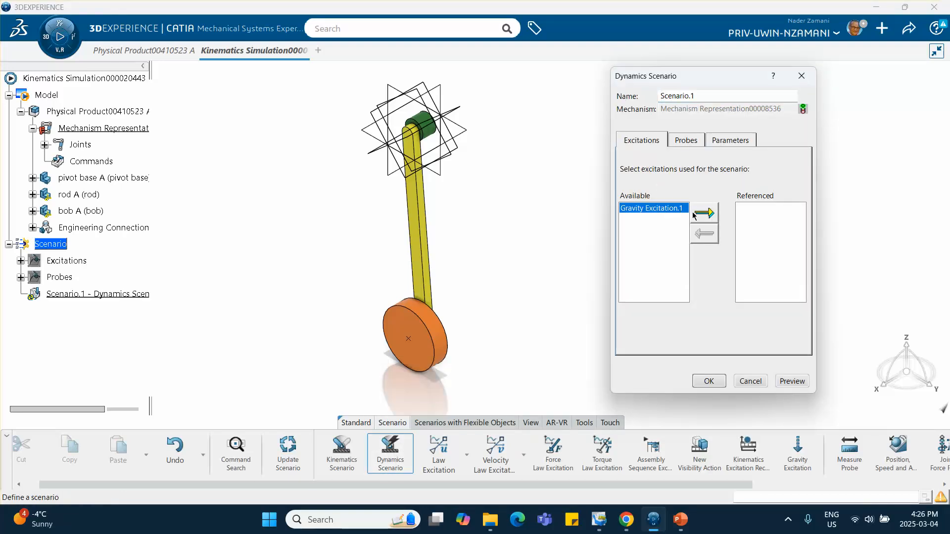
left_click(702, 214)
left_click(687, 141)
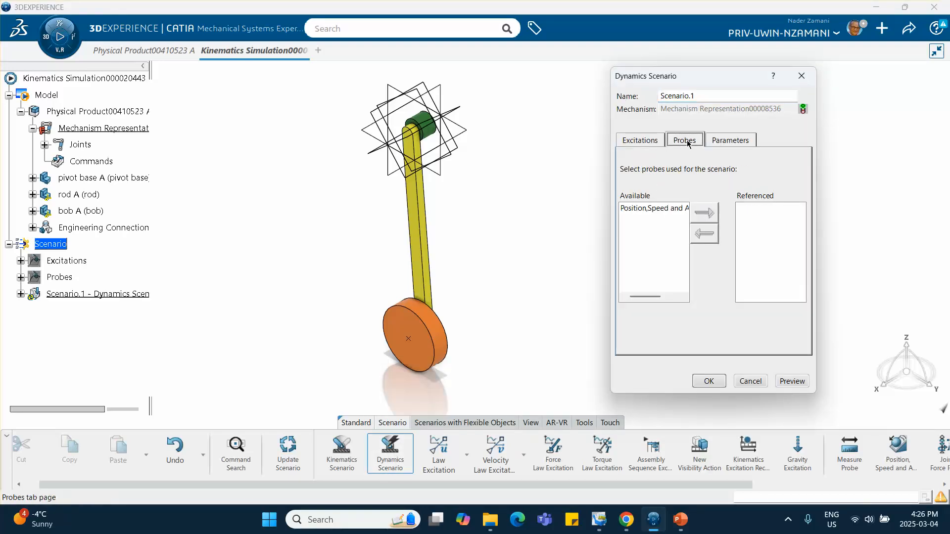
left_click(653, 208)
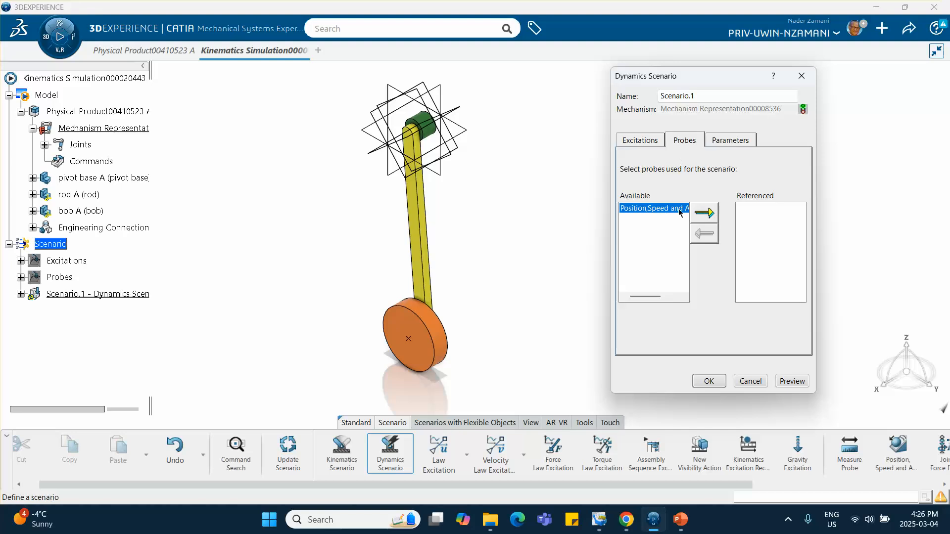
left_click(704, 213)
Set the dynamics scenario's end time to 5 s, keeping the 0.01 s time step and DASSL integrator, and compute and generate its results.
left_click(725, 142)
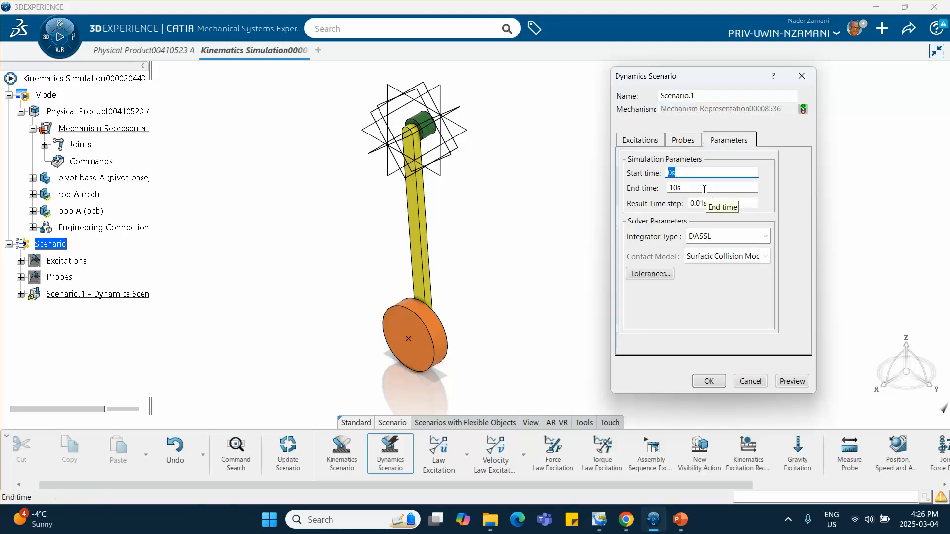
left_click(718, 194)
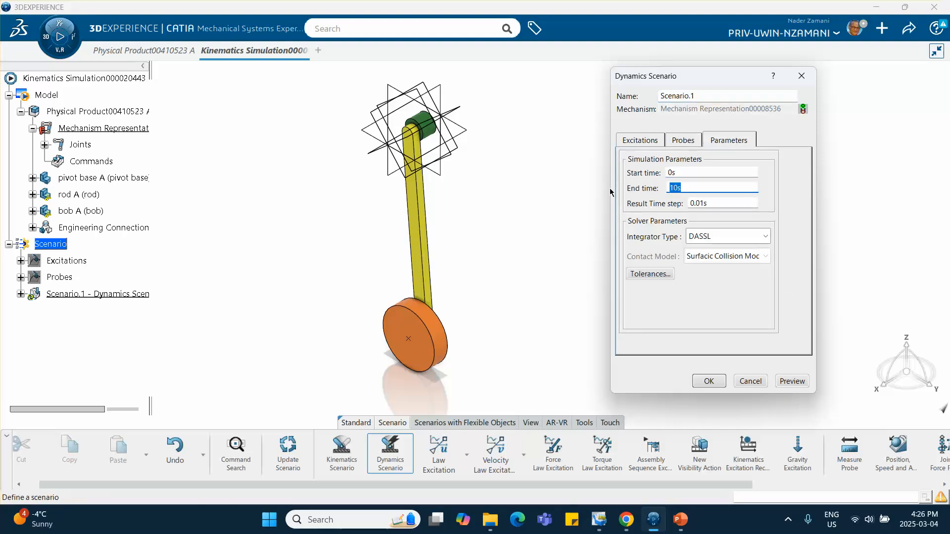
type("5")
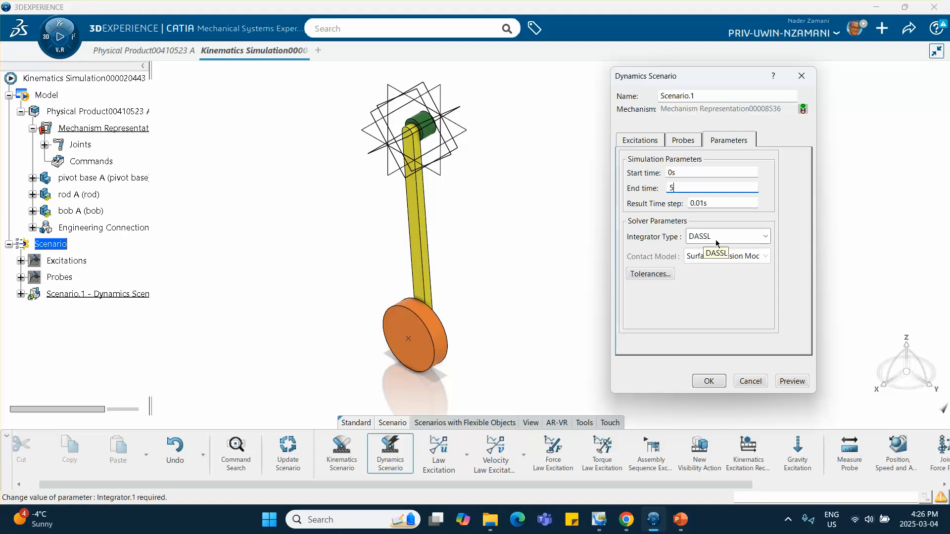
left_click(711, 383)
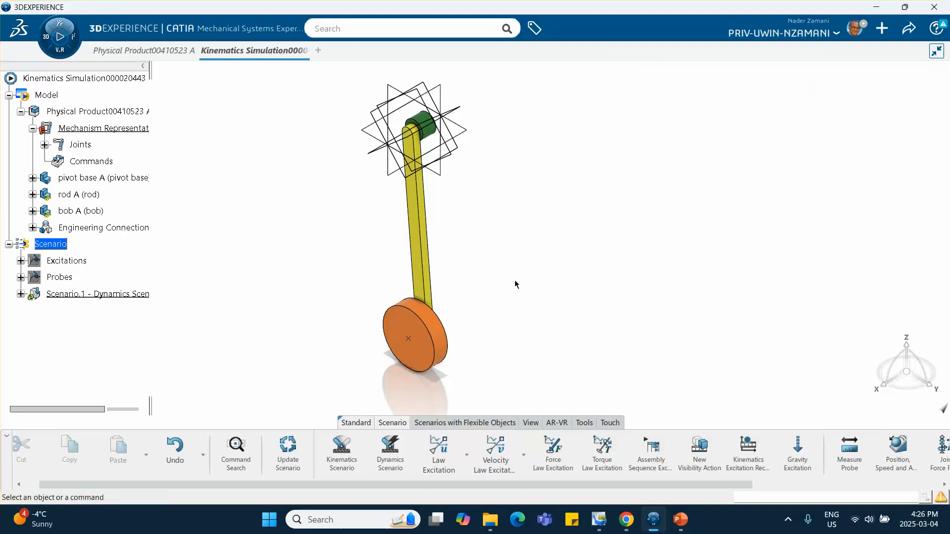
right_click(133, 293)
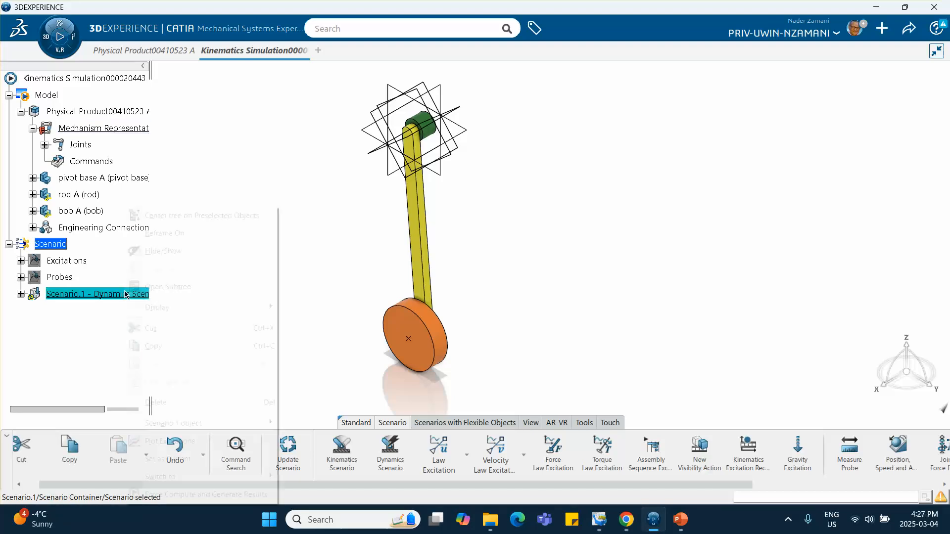
left_click(171, 495)
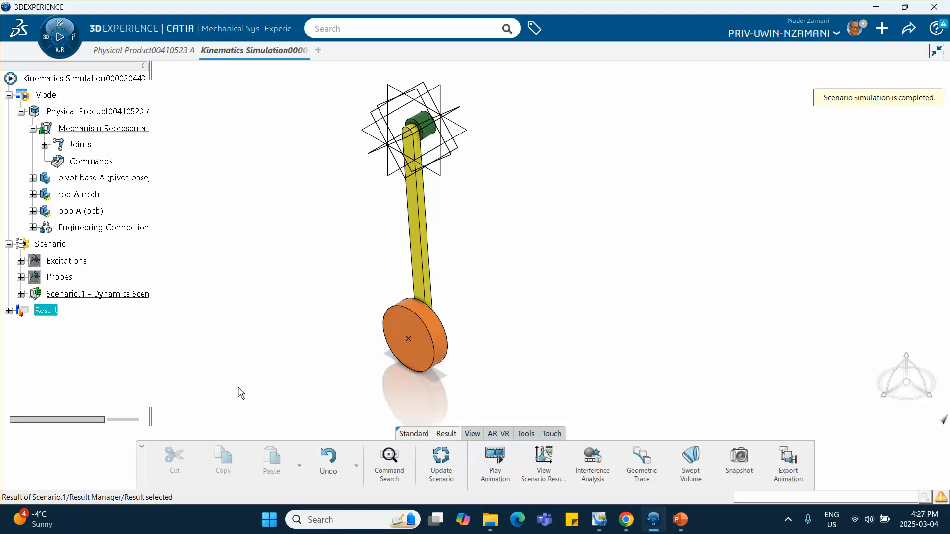
Plot only the probe's Y_Vertex position against time from the scenario results.
left_click(543, 460)
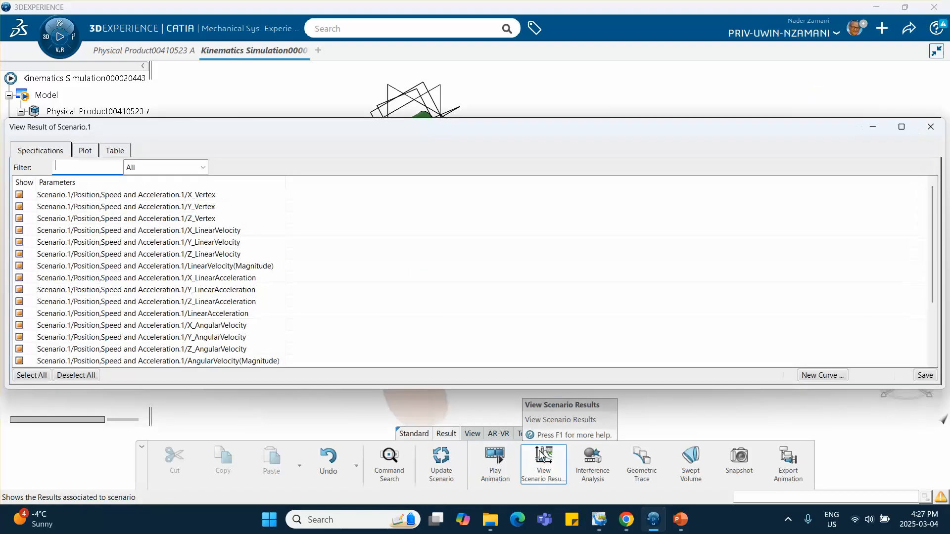
left_click(70, 376)
left_click_drag(348, 135, 403, 139)
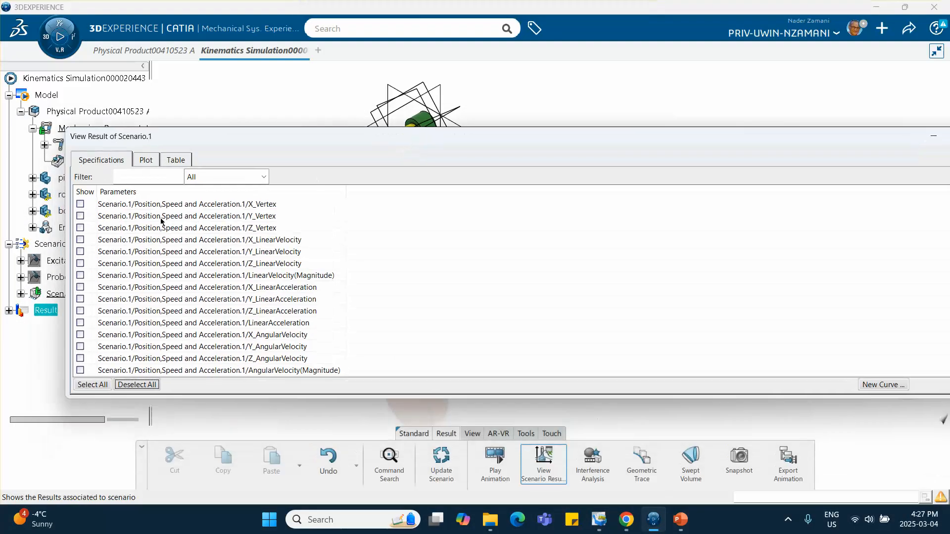
left_click(80, 216)
left_click_drag(334, 143, 182, 128)
left_click(99, 144)
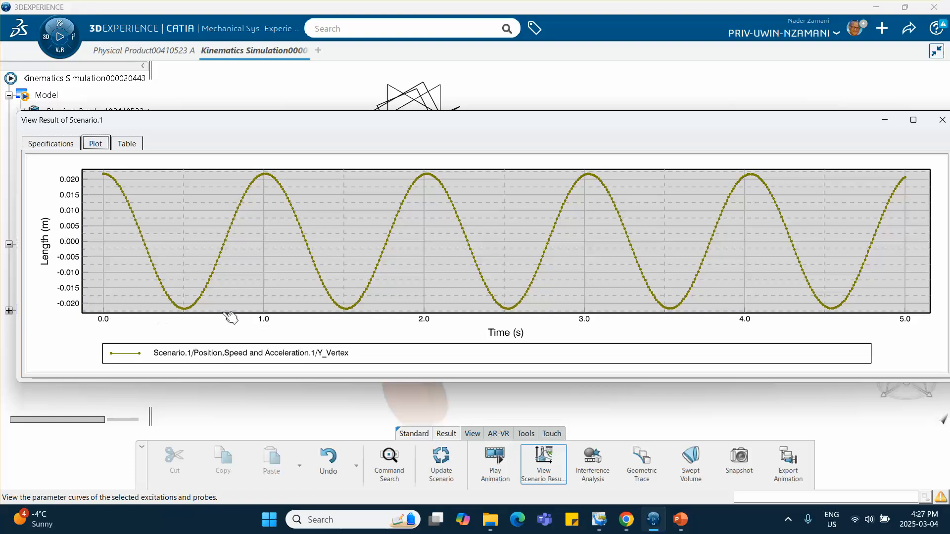
Examine the tabulated Y_Vertex values over time to find when the bob returns to its starting peak.
left_click(126, 143)
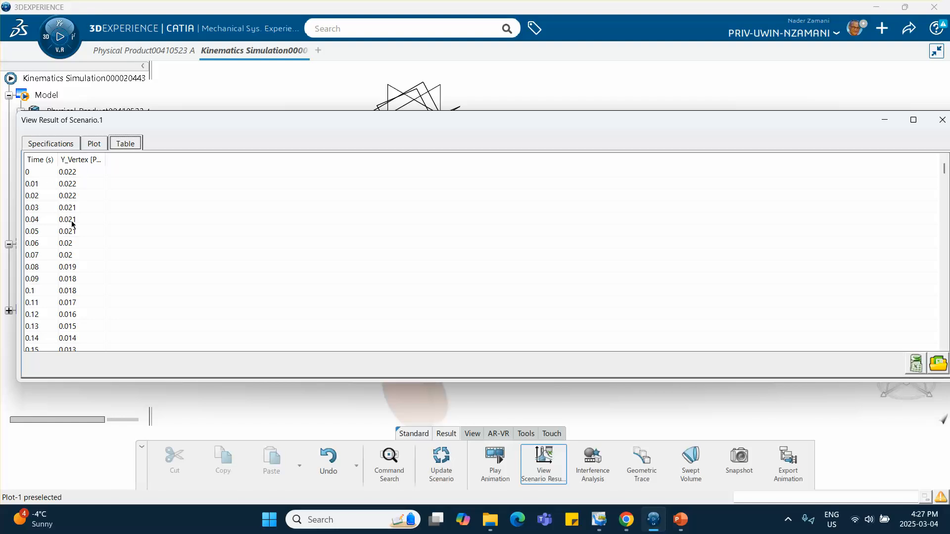
scroll(73, 225, "down", 2)
scroll(74, 227, "down", 8)
scroll(76, 230, "up", 10)
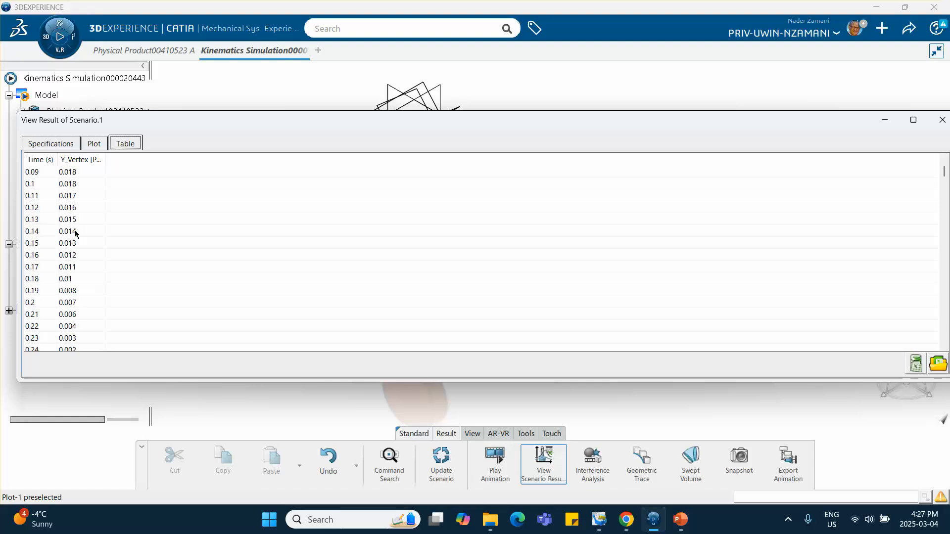
scroll(77, 231, "down", 15)
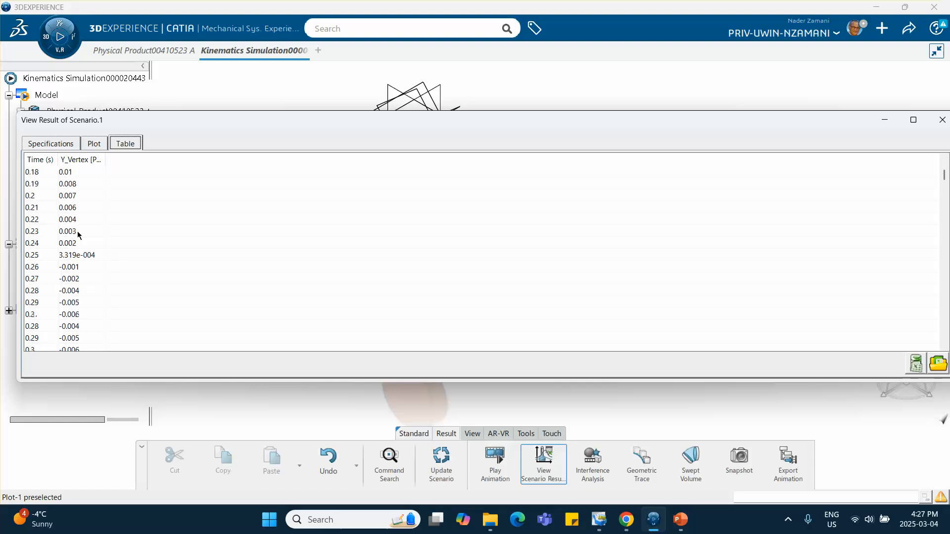
scroll(78, 233, "down", 16)
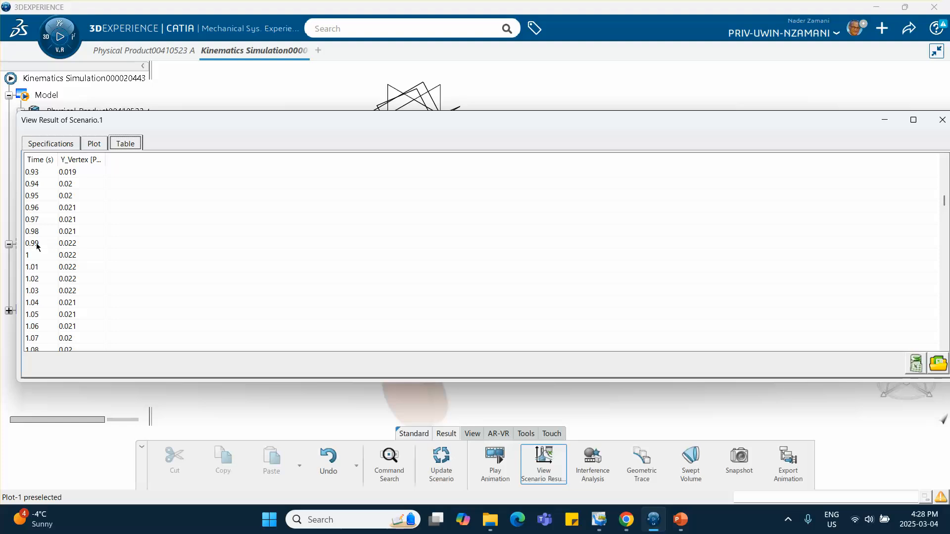
Check the linear pendulum period formula on the PowerPoint slide, return to 3DEXPERIENCE and close the scenario results.
left_click(682, 519)
key("Page_Down")
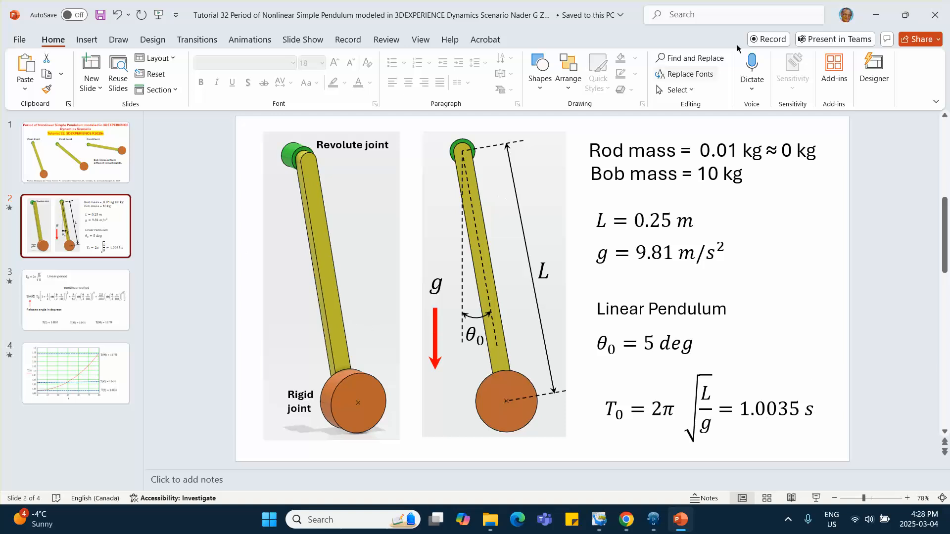
left_click(654, 519)
left_click(941, 120)
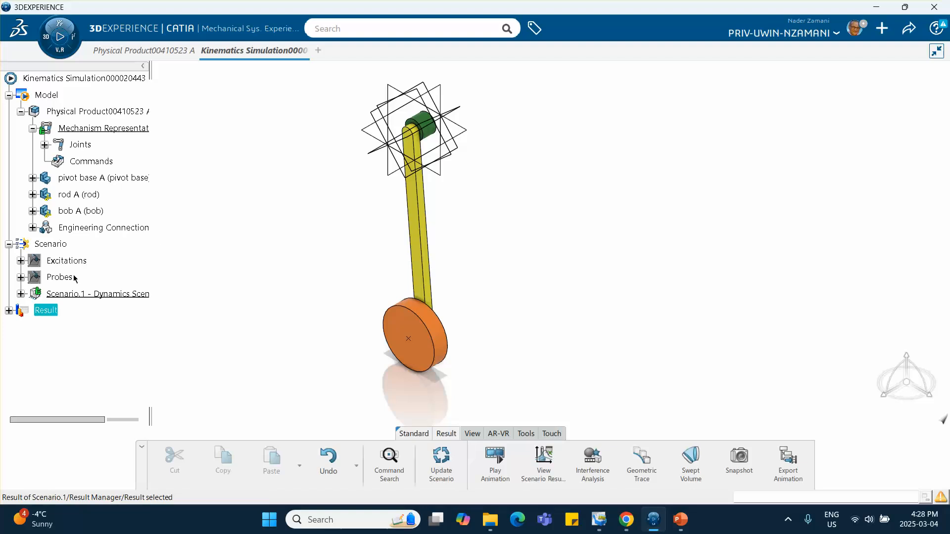
Set the driving angle between the pivot base's zx plane and the rod face to 90 deg in the user-defined engineering connection.
left_click(21, 294)
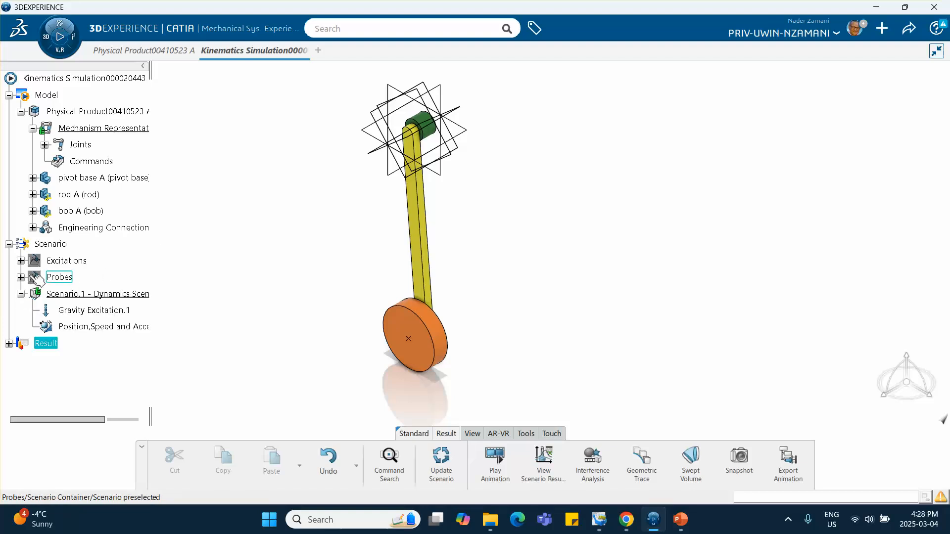
left_click(33, 228)
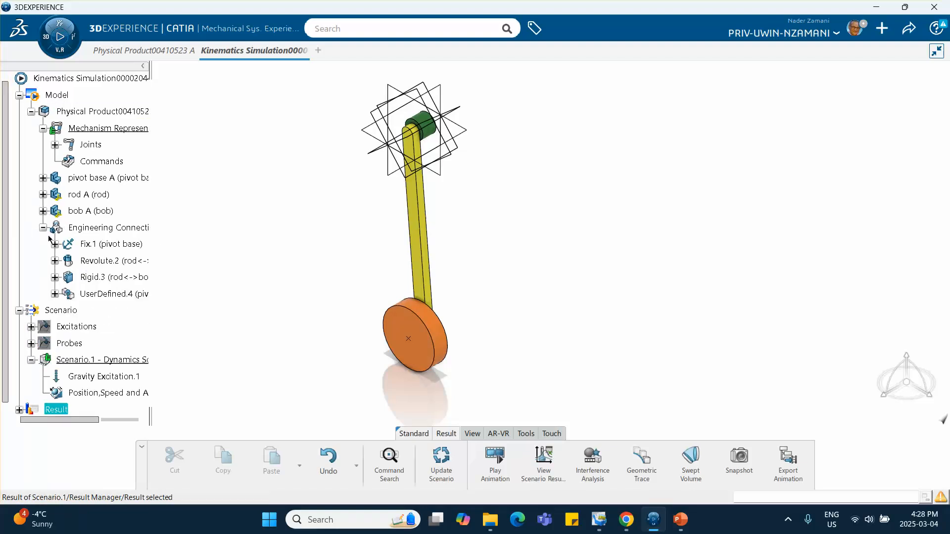
left_click(55, 294)
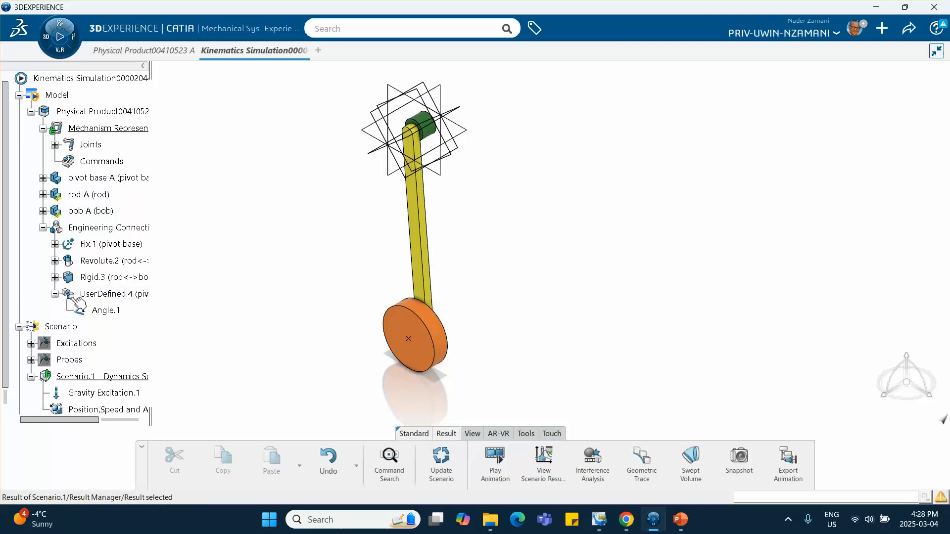
left_click(114, 311)
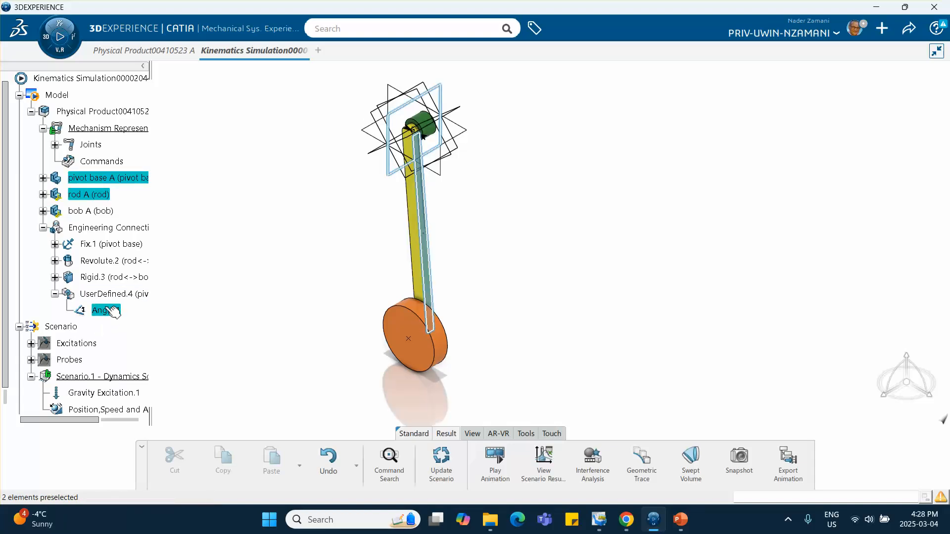
double_click(109, 311)
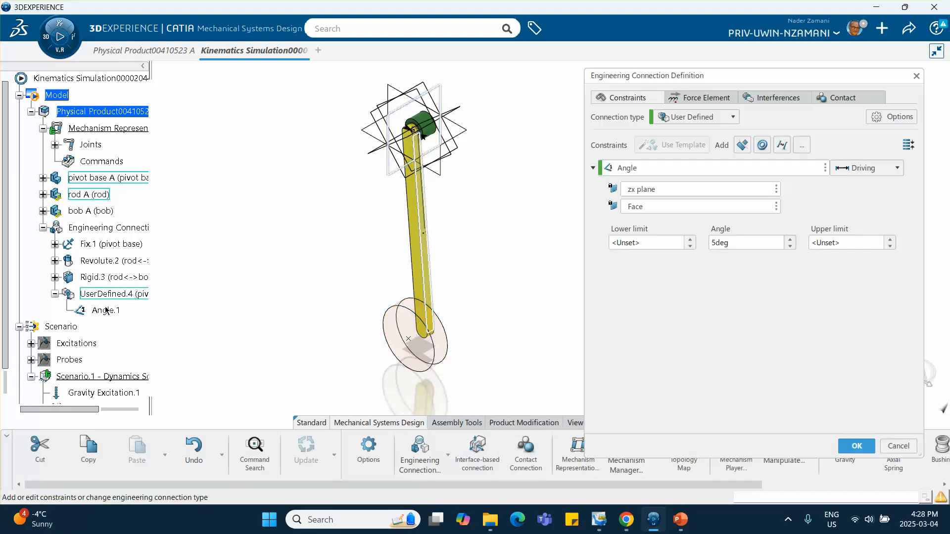
left_click_drag(739, 242, 640, 249)
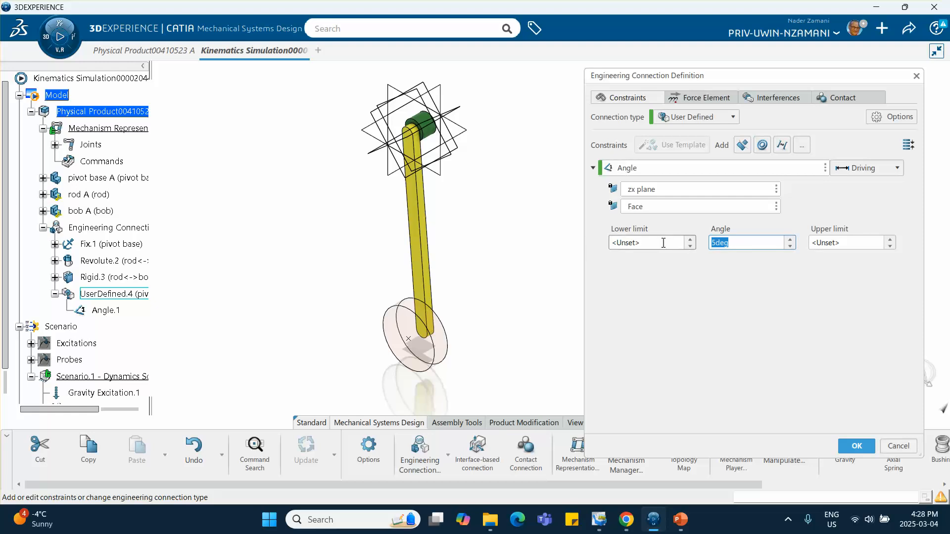
type("90")
left_click(856, 445)
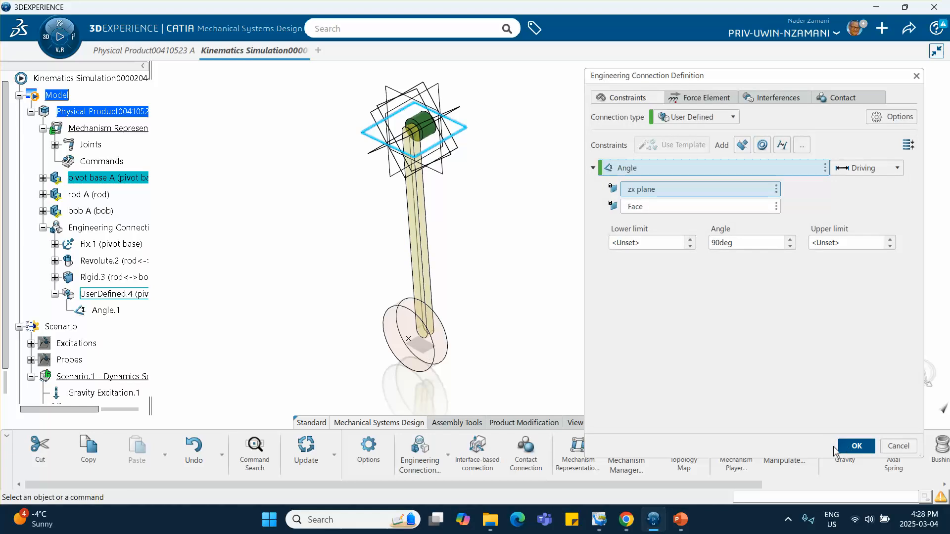
Update the pendulum assembly so the rod and bob move to the new release angle.
left_click(306, 445)
middle_click_drag(311, 310, 465, 304)
middle_click_drag(692, 295, 702, 331)
middle_click_drag(295, 218, 476, 313)
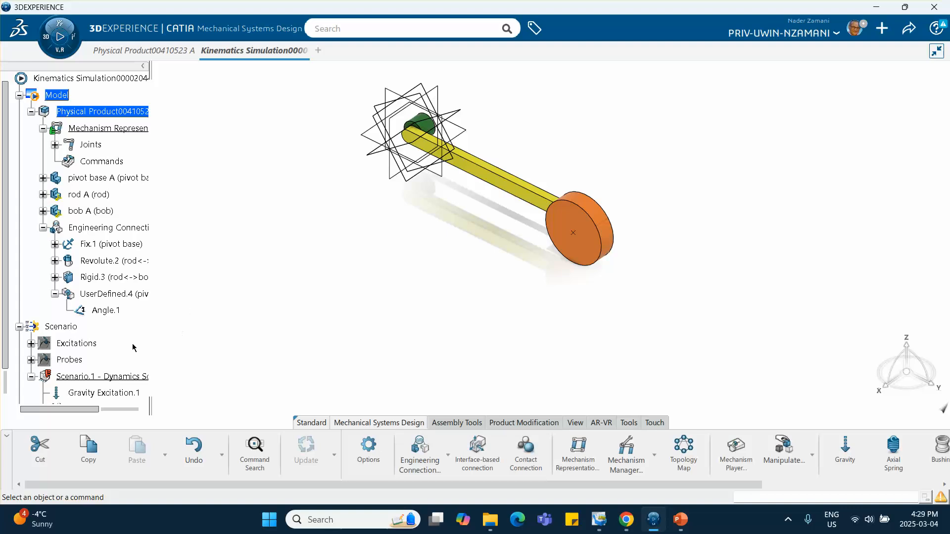
Activate the dynamics scenario Scenario.1 and force its computation to generate new results.
scroll(123, 343, "down", 3)
left_click(100, 249)
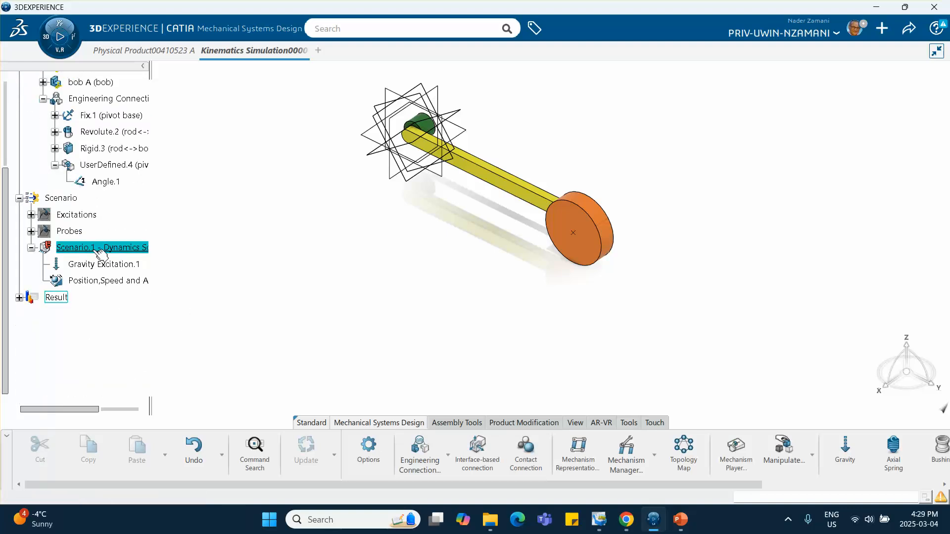
double_click(94, 248)
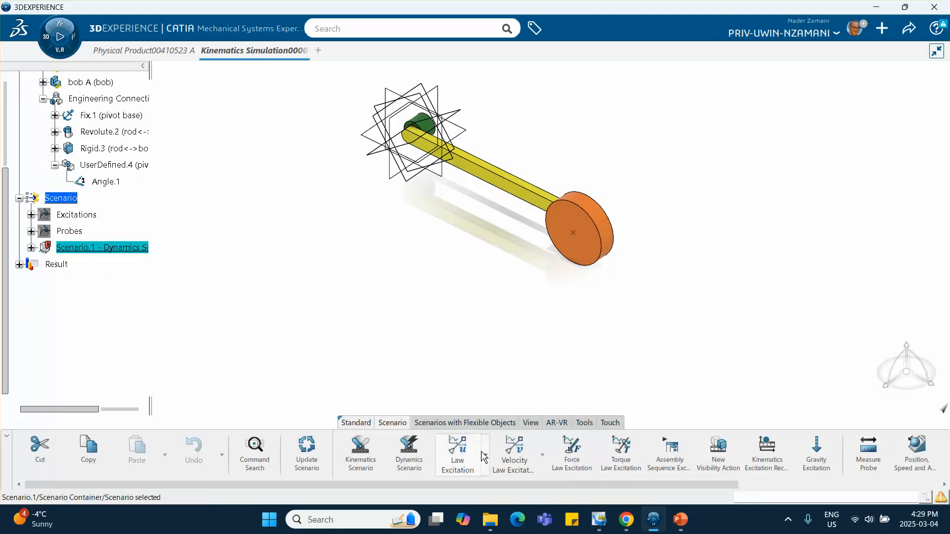
right_click(124, 251)
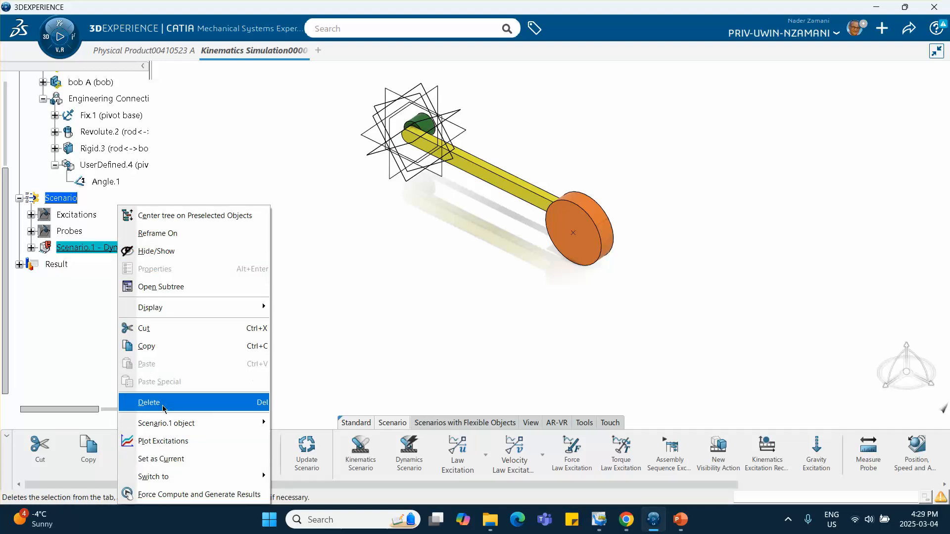
left_click(164, 495)
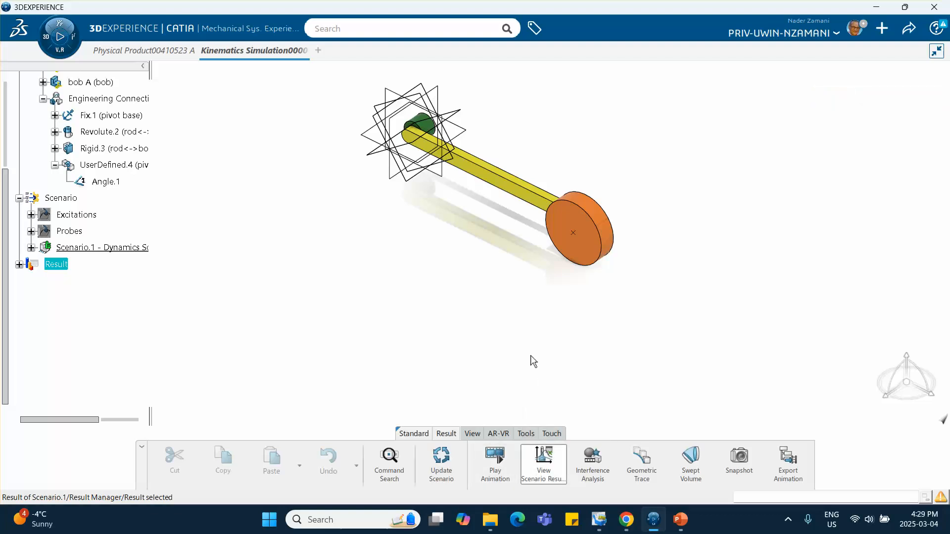
Plot only the probe's Y_Vertex position against time from the recomputed 90 deg scenario results.
left_click(77, 369)
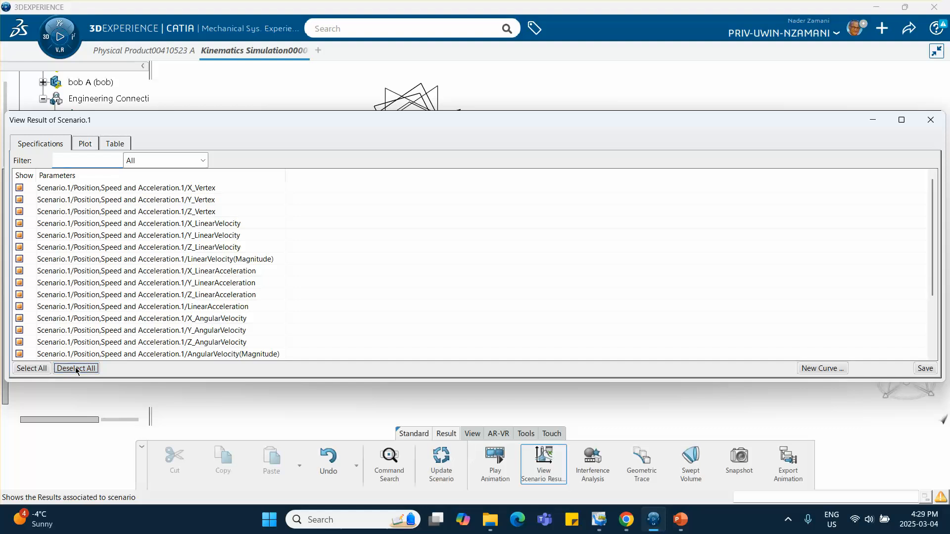
left_click(20, 200)
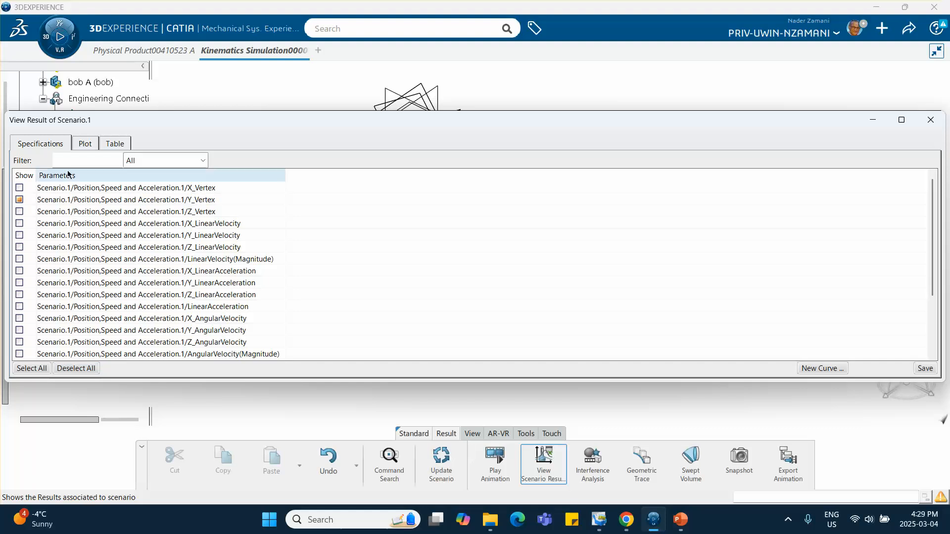
left_click(84, 143)
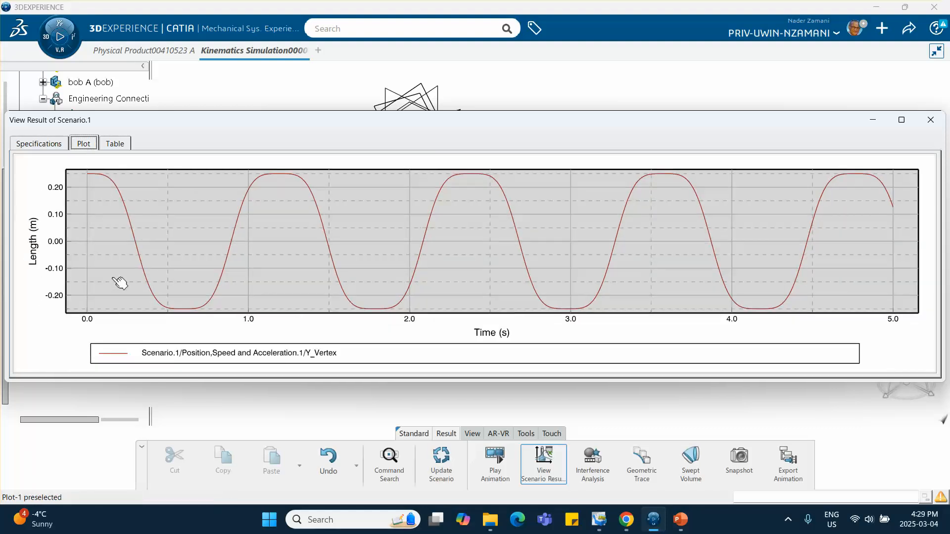
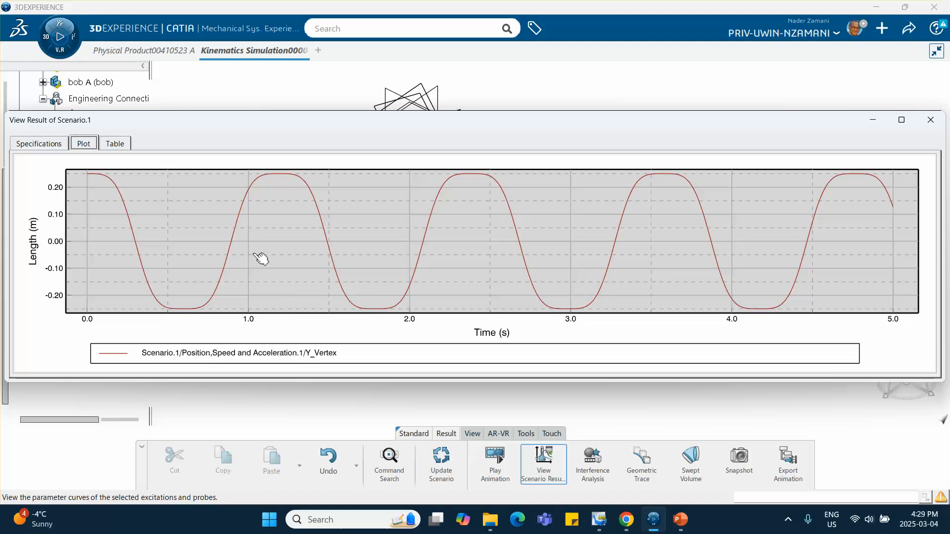
Examine the tabulated Y_Vertex values for the 90 deg release to find when the bob returns to its starting peak.
left_click(115, 145)
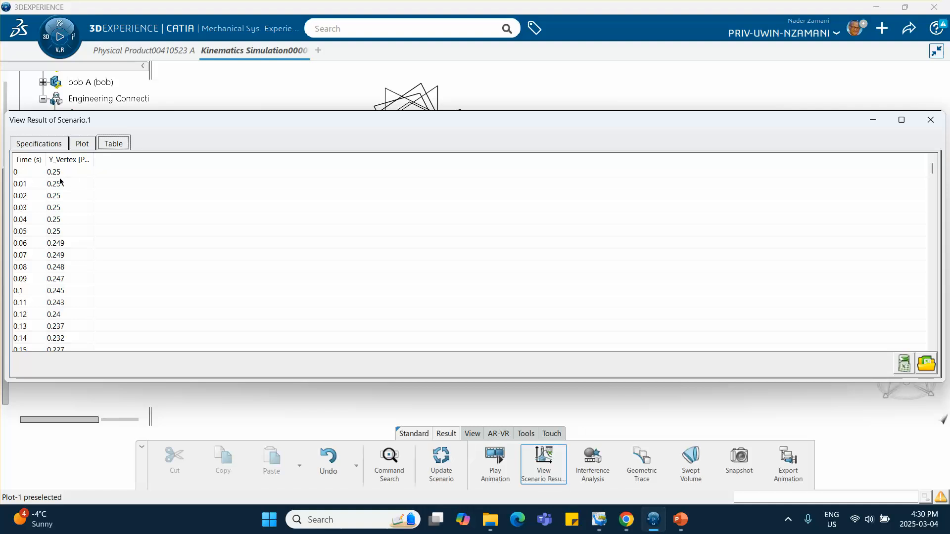
scroll(69, 217, "down", 5)
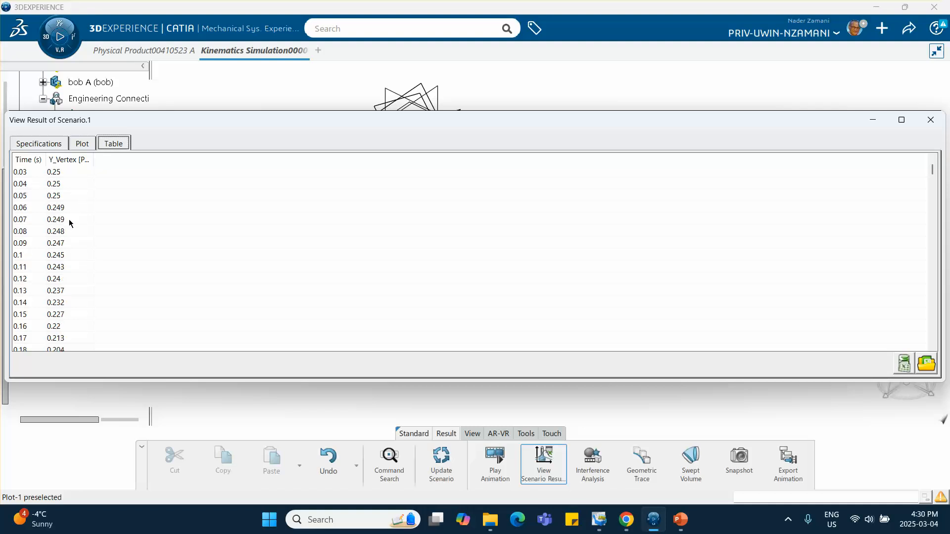
scroll(69, 221, "down", 4)
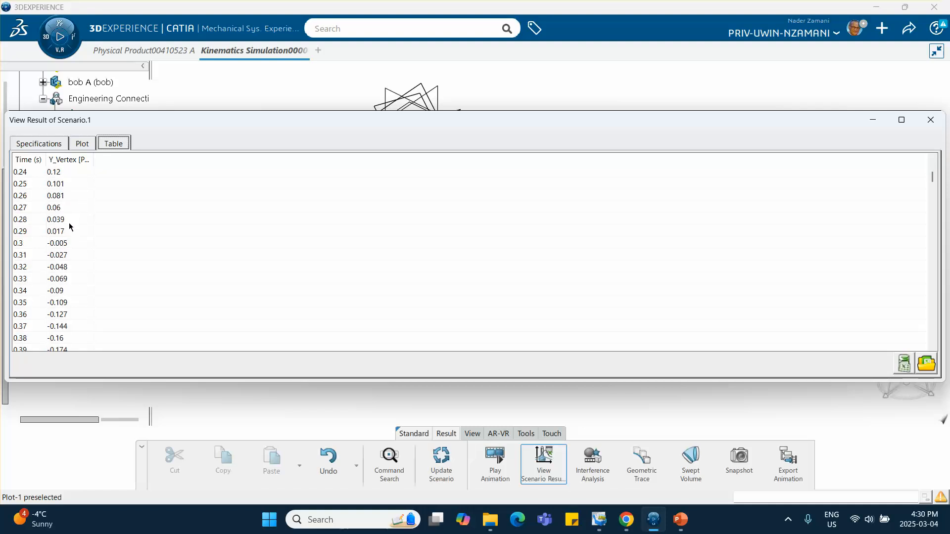
scroll(69, 224, "down", 8)
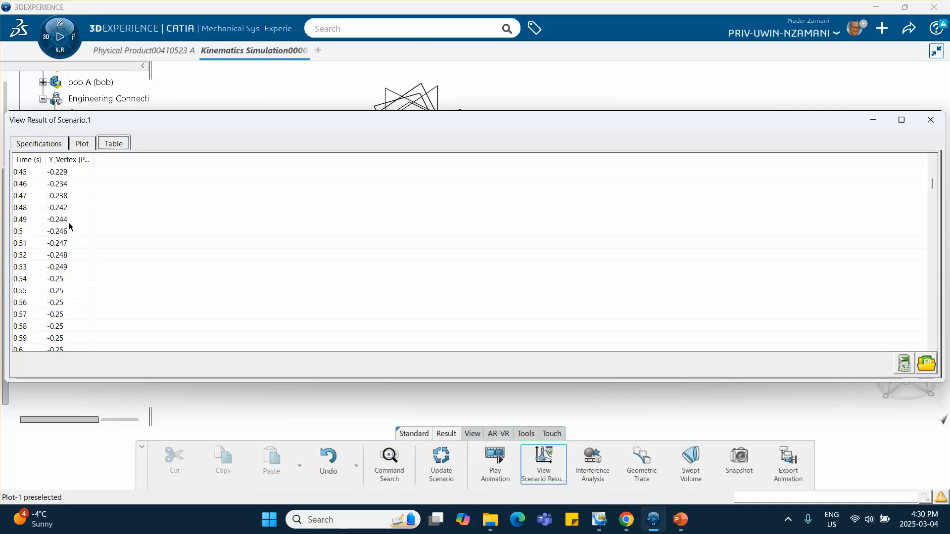
scroll(69, 225, "down", 12)
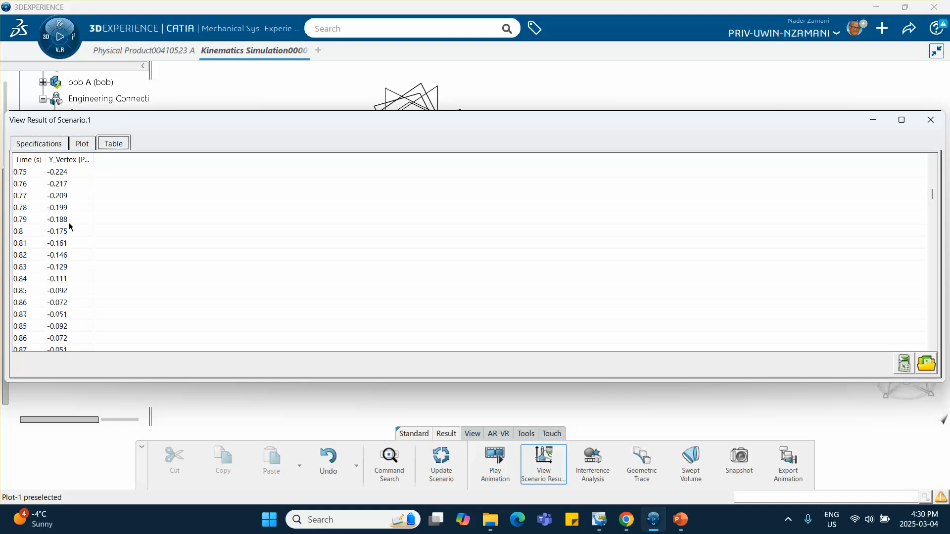
scroll(70, 225, "down", 6)
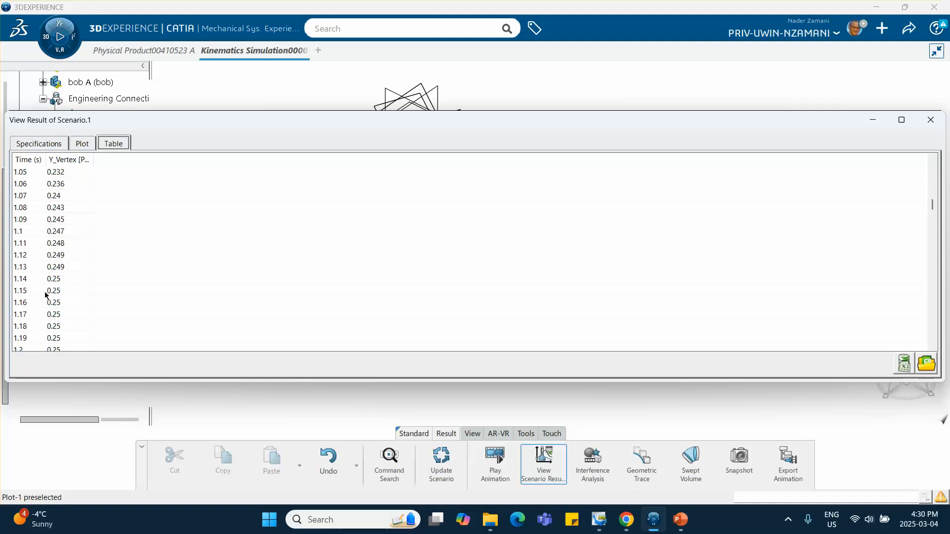
scroll(49, 298, "down", 1)
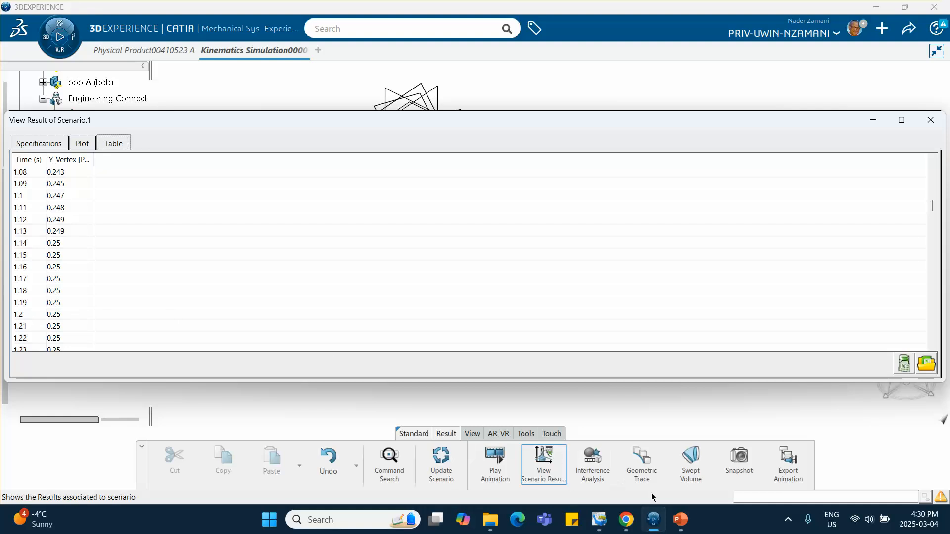
Compare the 90 deg period on the PowerPoint slide's period-versus-angle graph with the Y_Vertex table in 3DEXPERIENCE.
left_click(679, 518)
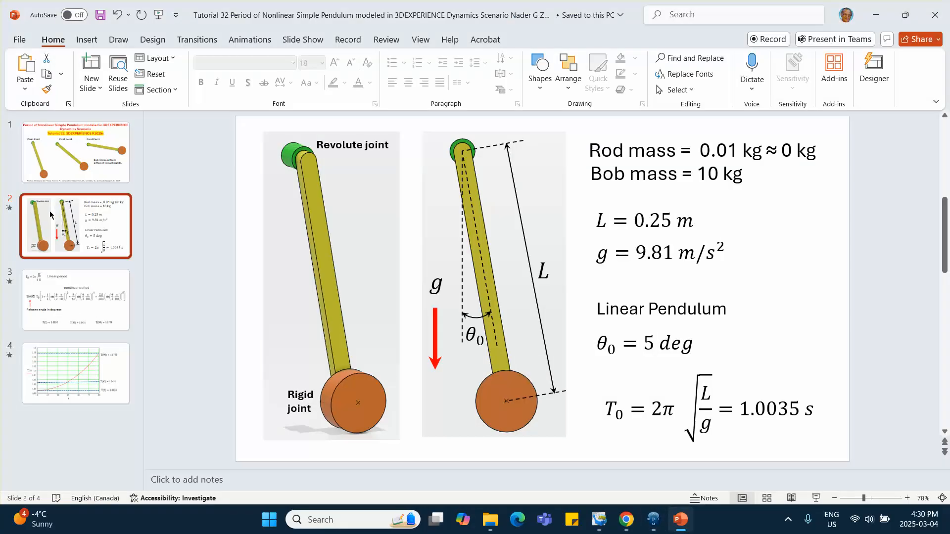
left_click(82, 296)
left_click(117, 352)
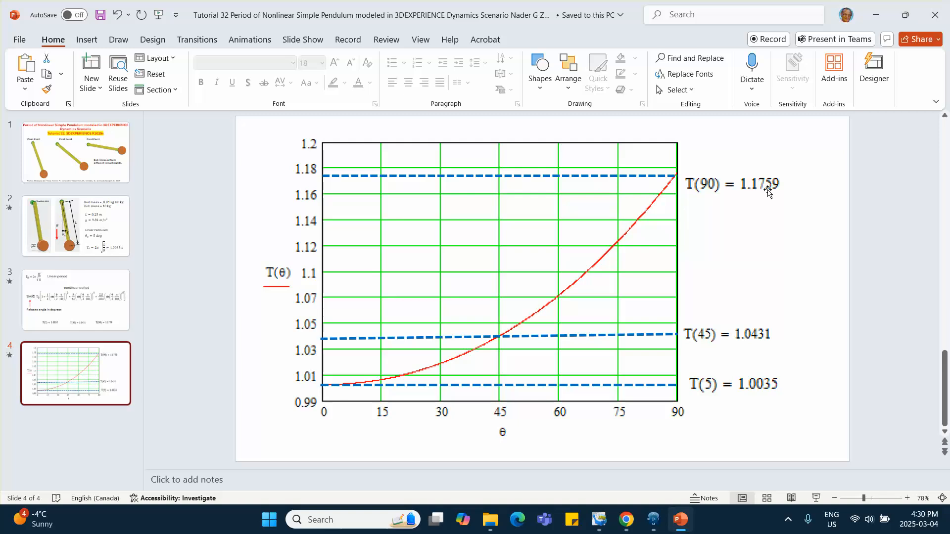
mouse_move(653, 520)
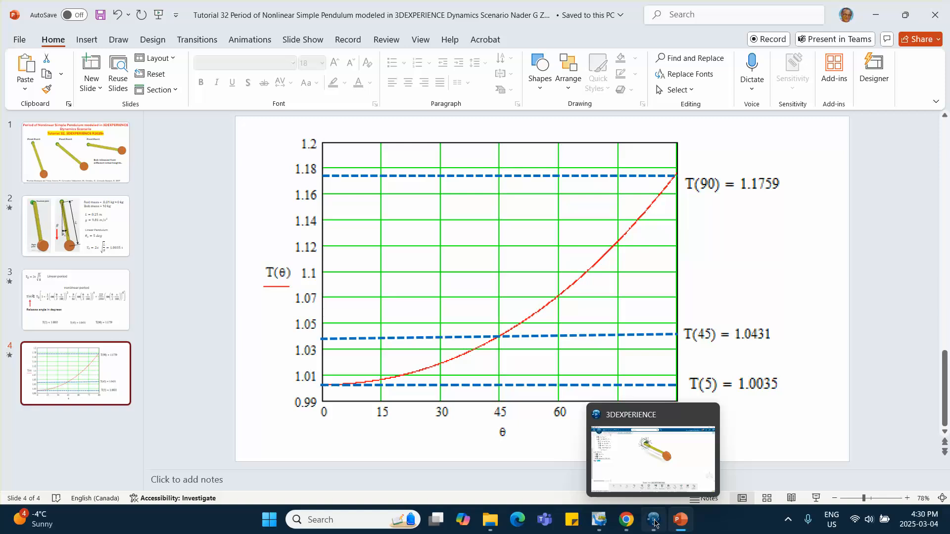
left_click(654, 520)
scroll(148, 271, "down", 1)
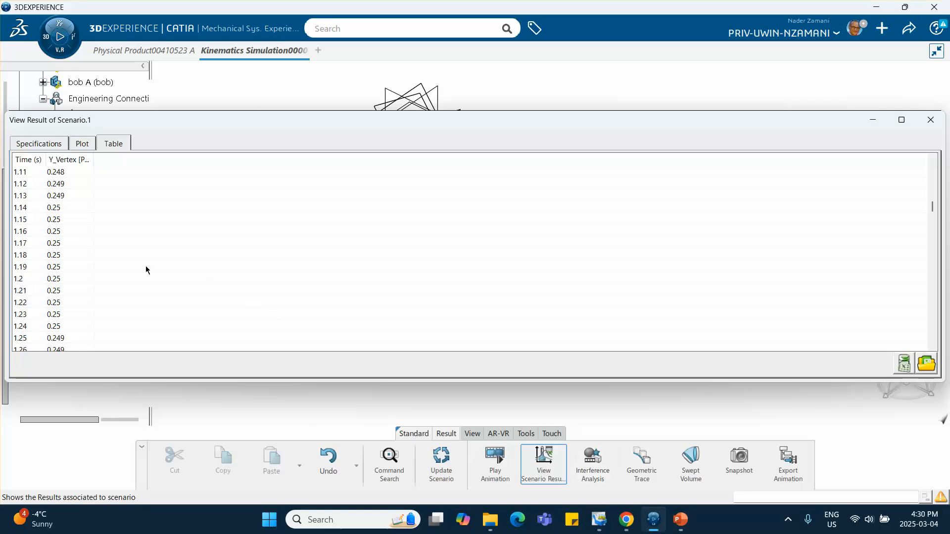
left_click(681, 516)
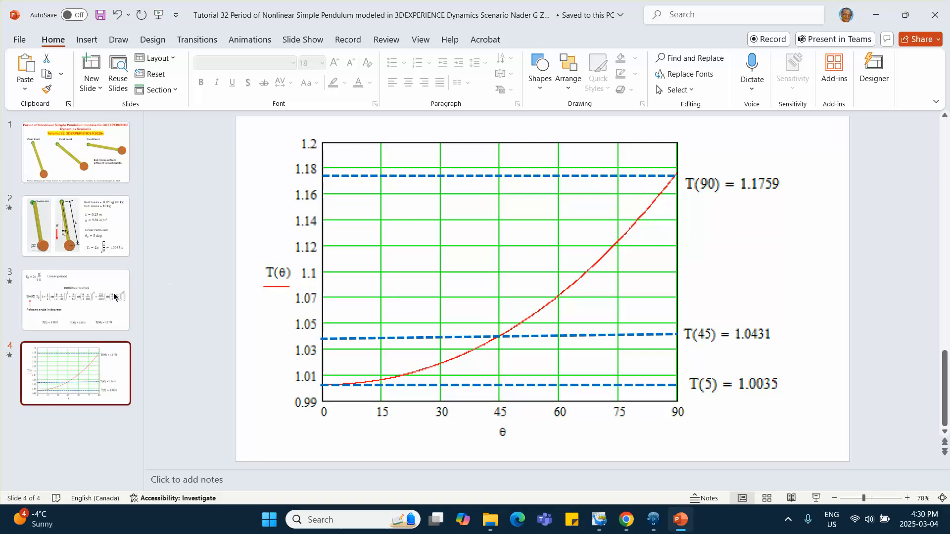
left_click(653, 520)
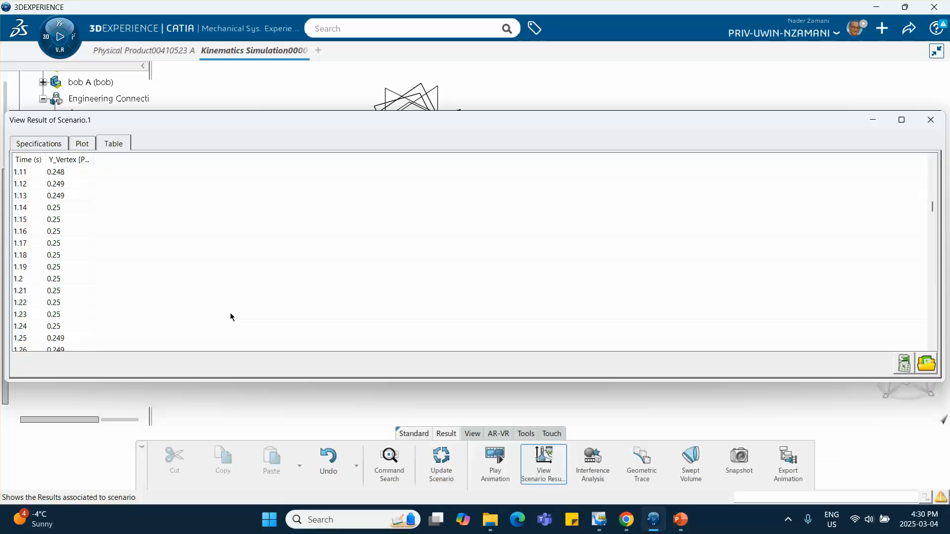
scroll(107, 266, "up", 6)
scroll(106, 261, "down", 5)
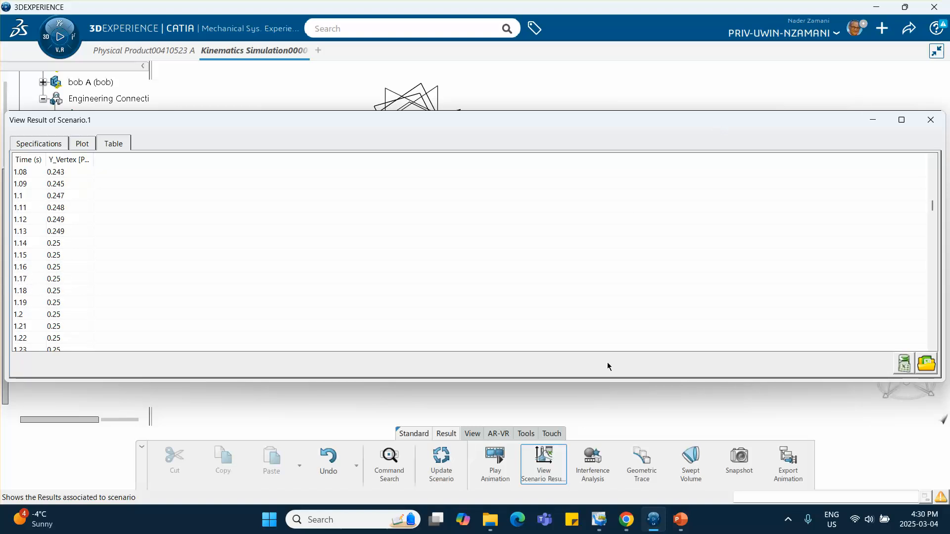
Close and reopen the scenario results, and plot only Y_Vertex against time again.
left_click(543, 459)
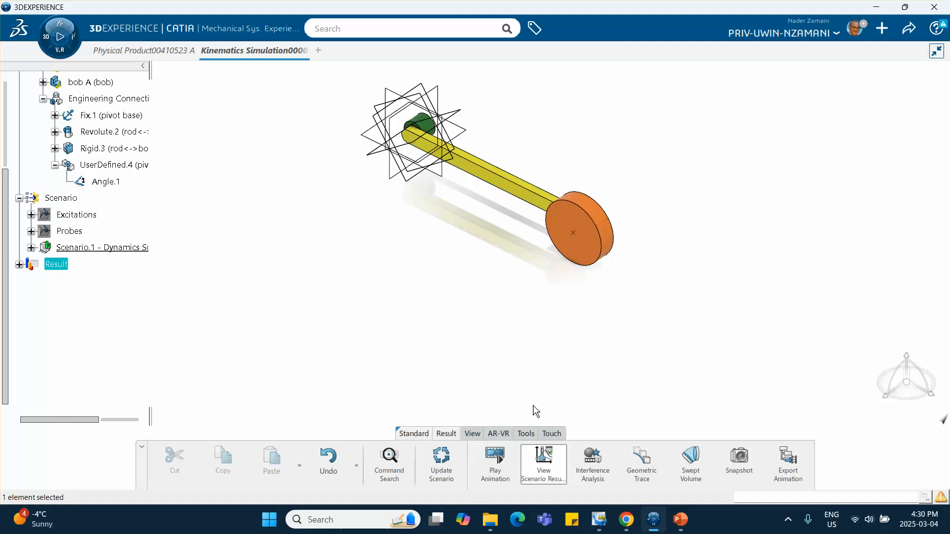
left_click(542, 459)
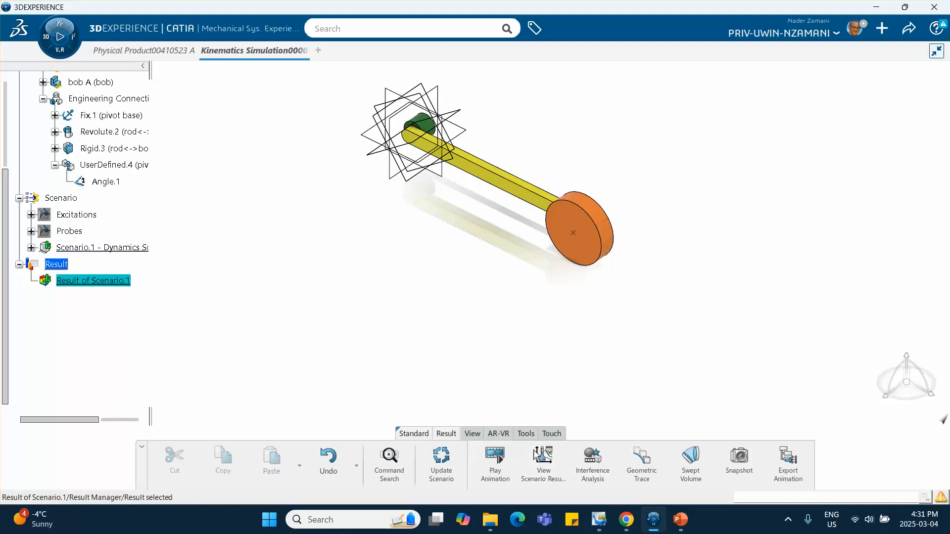
right_click(126, 248)
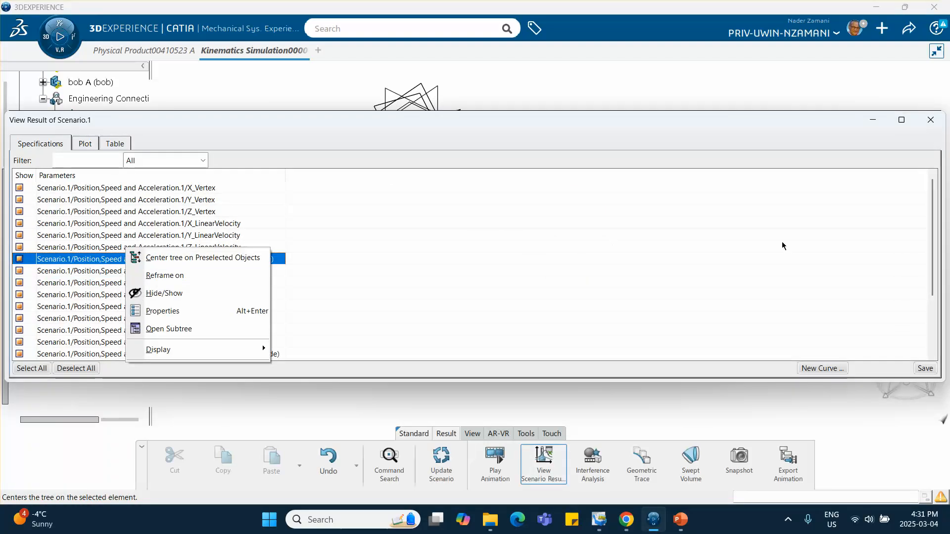
left_click(424, 357)
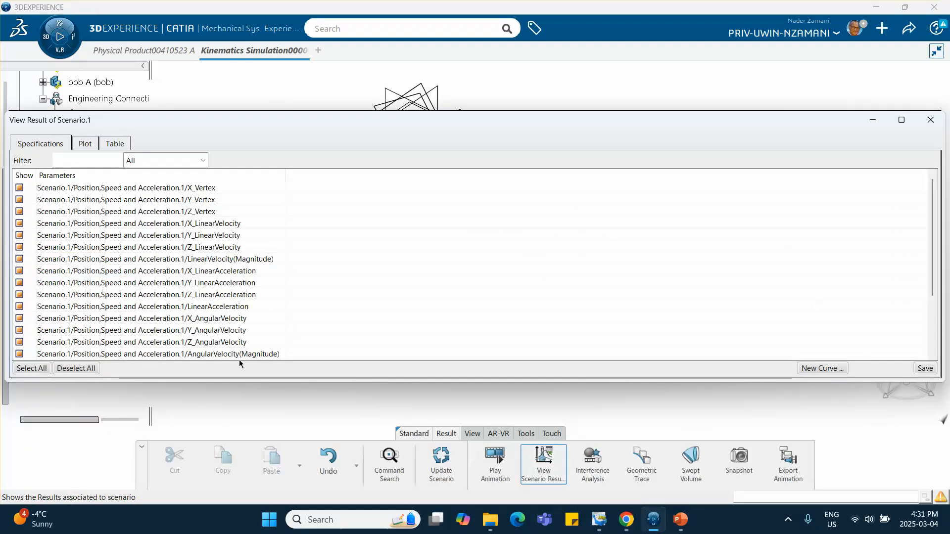
left_click(77, 368)
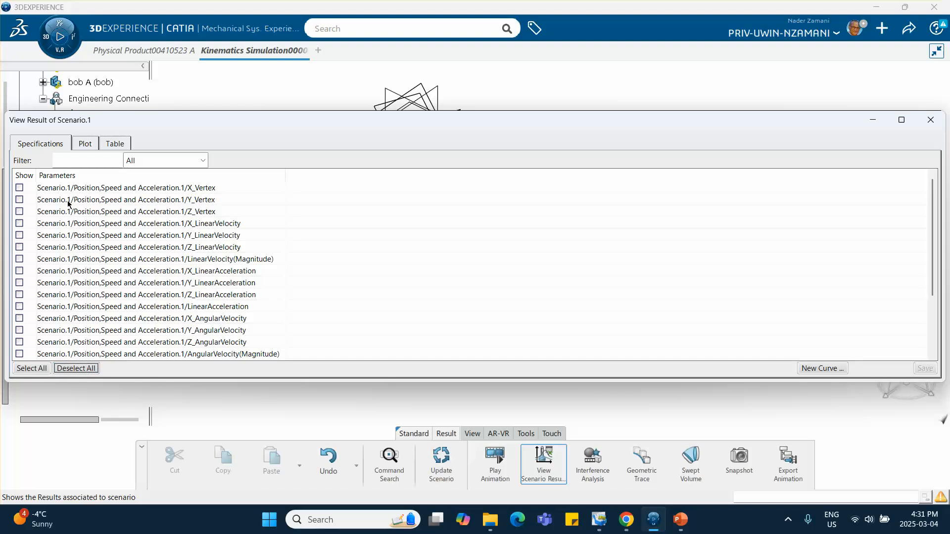
left_click(20, 200)
left_click(85, 144)
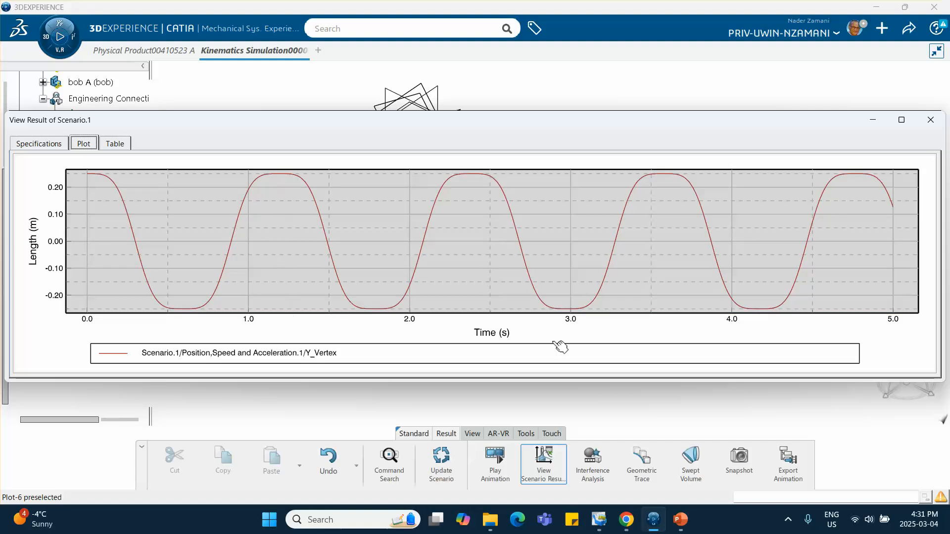
Check the period-versus-angle graph in PowerPoint, return to 3DEXPERIENCE and close the scenario results.
left_click(680, 520)
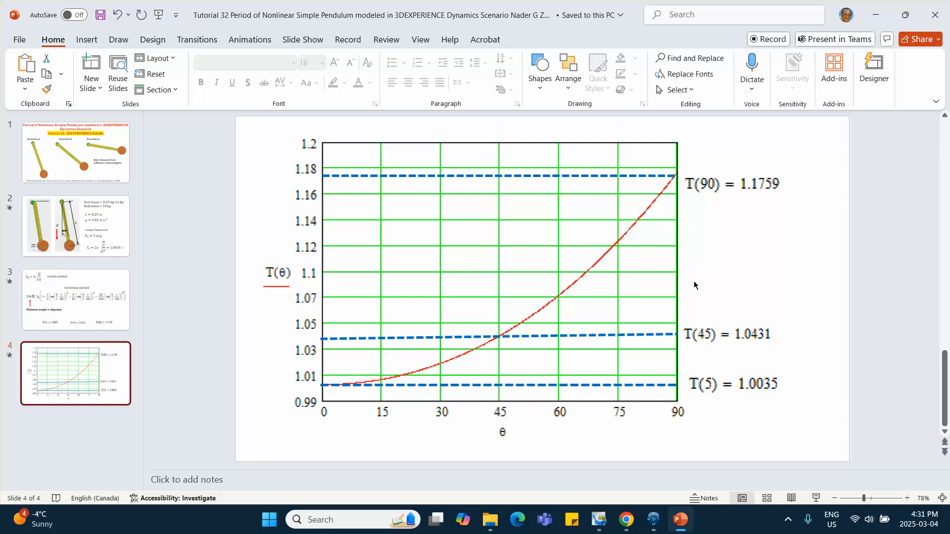
left_click(653, 522)
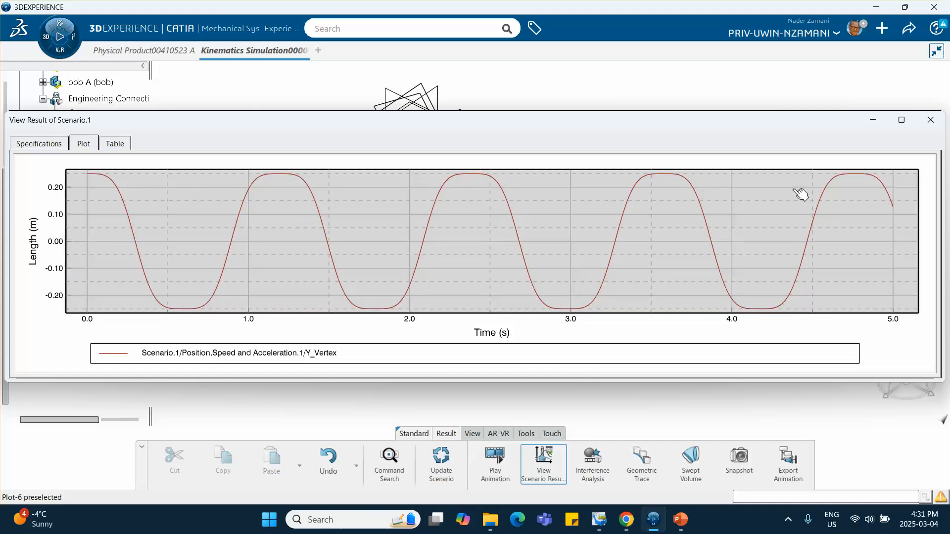
left_click(930, 120)
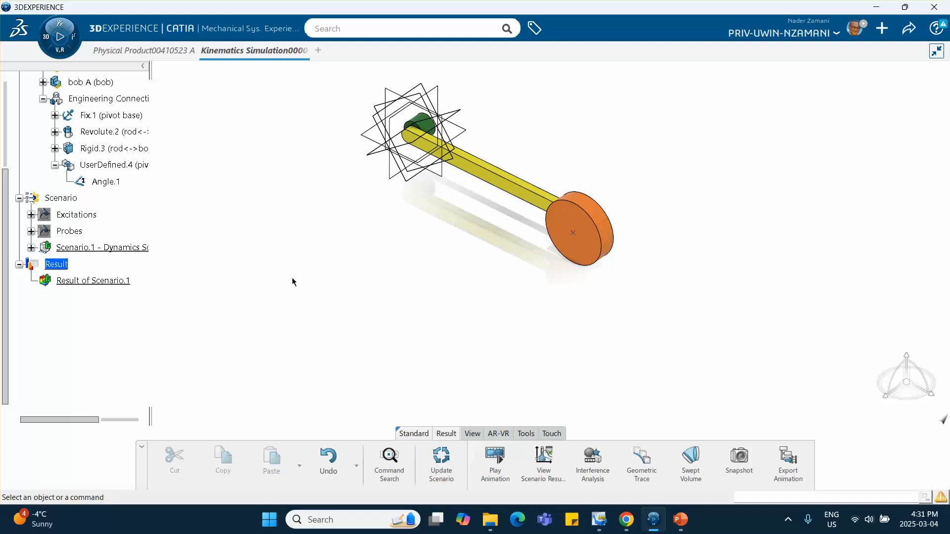
Set the driving angle between the pivot base's zx plane and the rod face to 135 deg in the user-defined engineering connection.
double_click(117, 182)
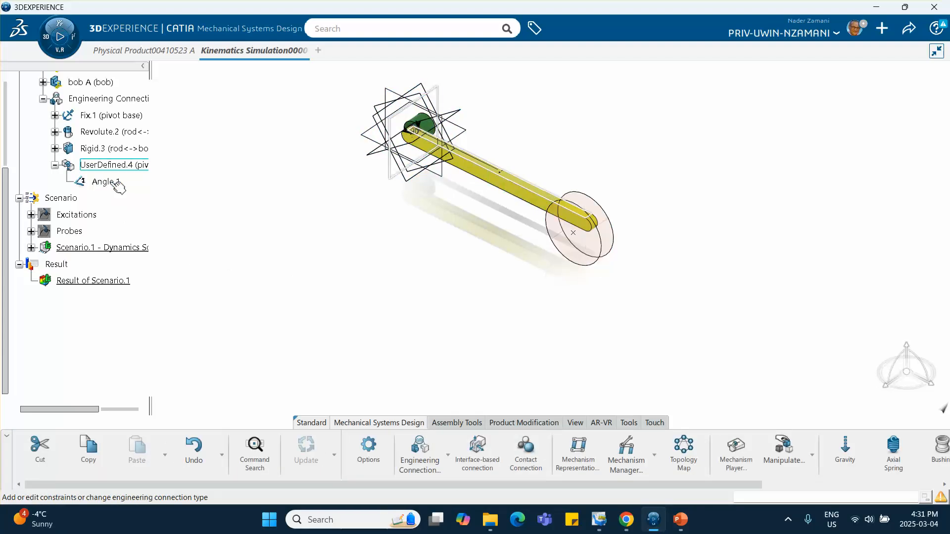
left_click_drag(738, 242, 665, 238)
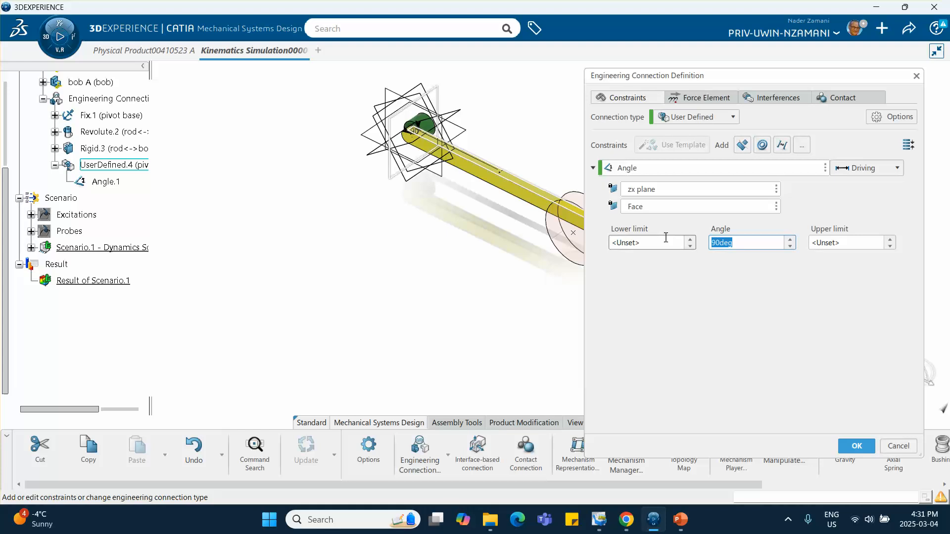
type("135")
left_click(857, 446)
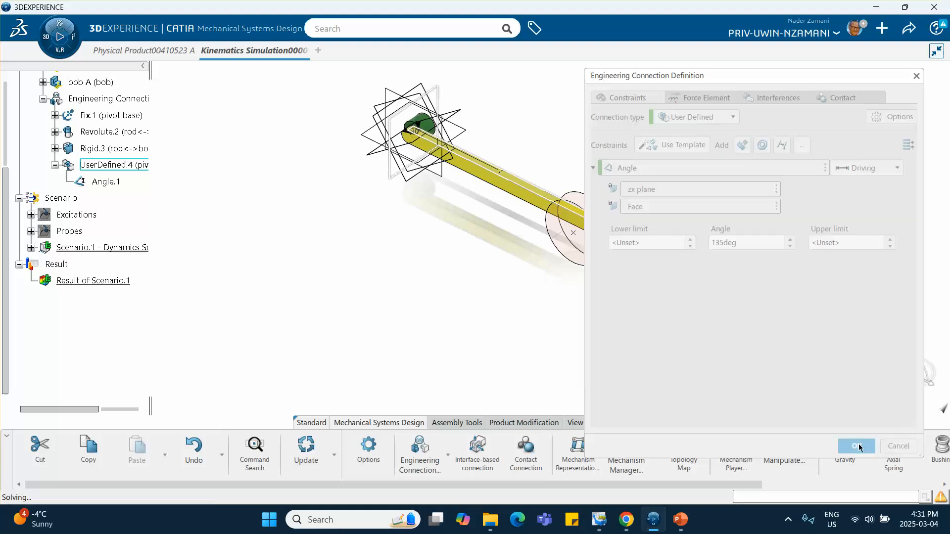
Confirm the 135 deg driving angle and update the assembly to move the rod and bob to that release position.
left_click(856, 446)
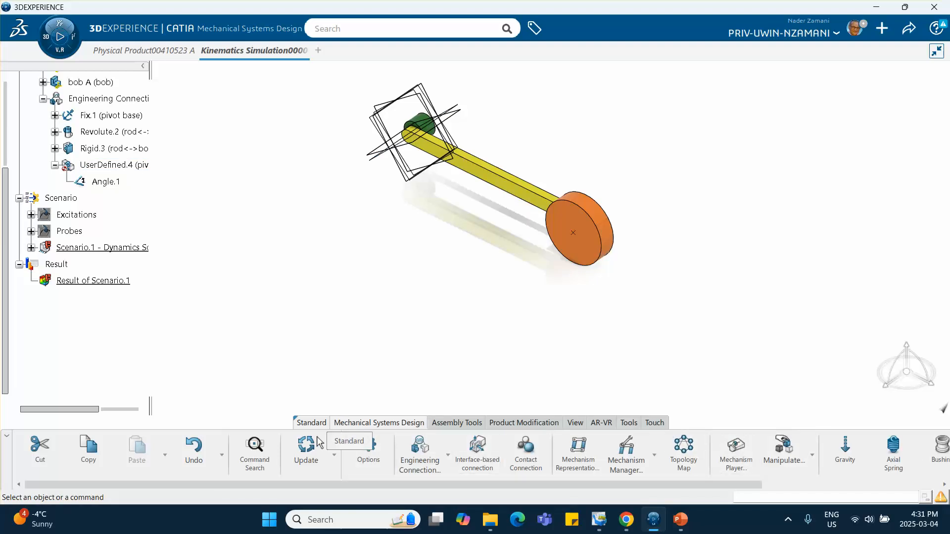
left_click(306, 448)
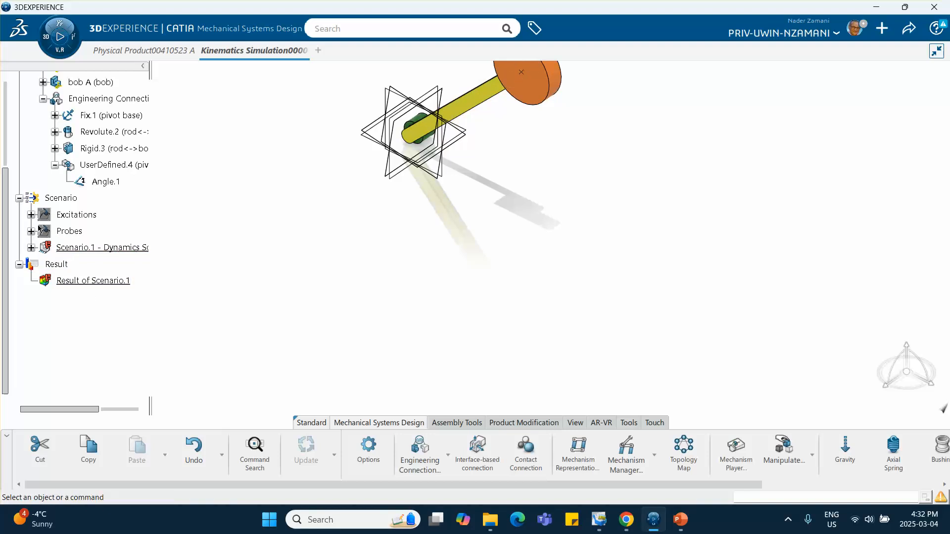
left_click(31, 248)
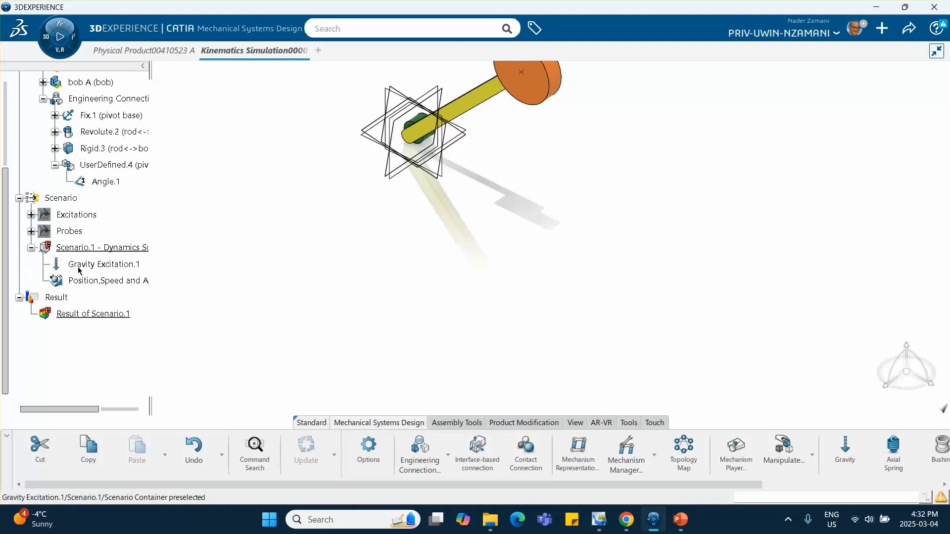
Set the driving angle in the user-defined engineering connection to 45 deg and update the assembly.
double_click(109, 183)
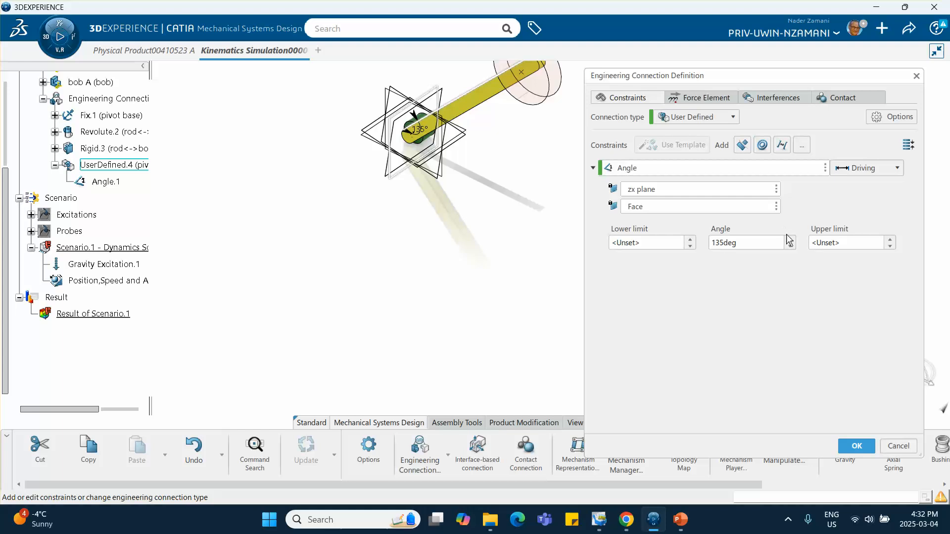
double_click(752, 242)
type("45")
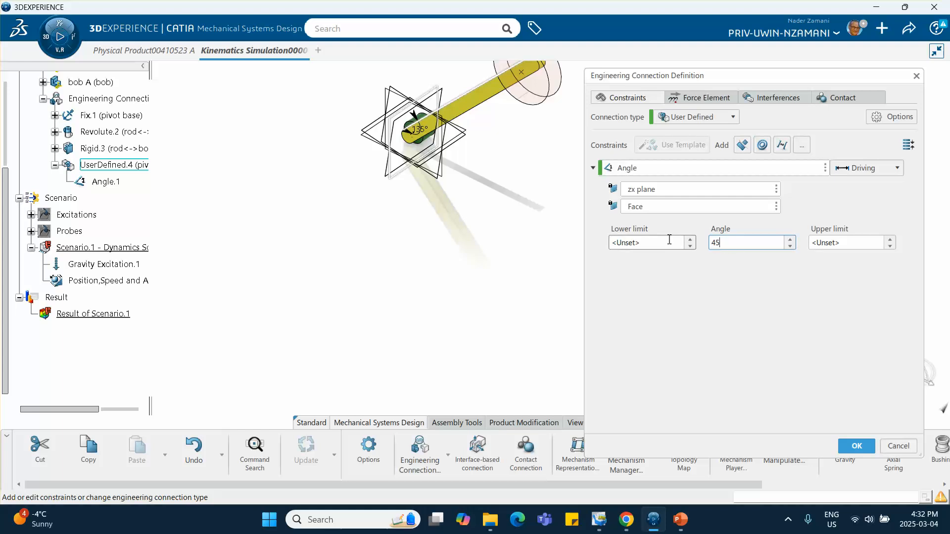
left_click(855, 445)
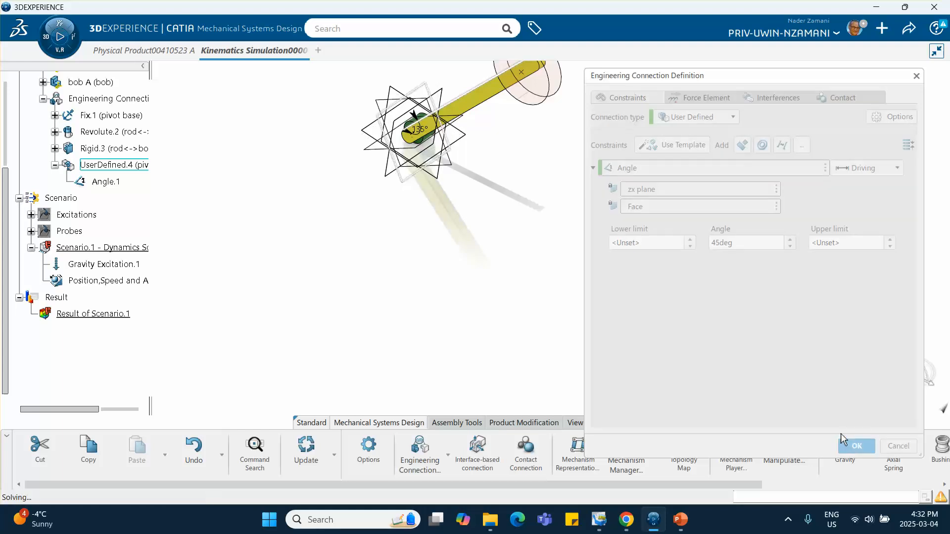
left_click(850, 448)
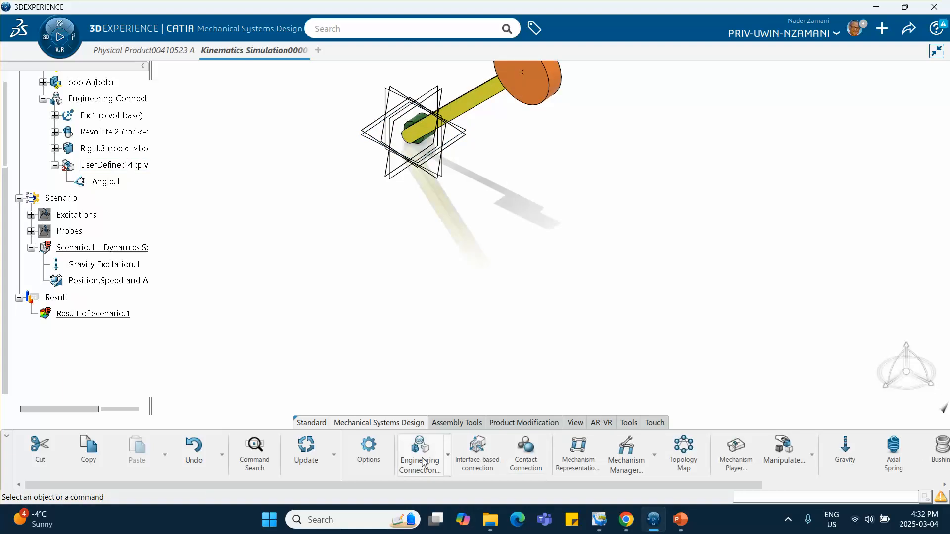
left_click(307, 448)
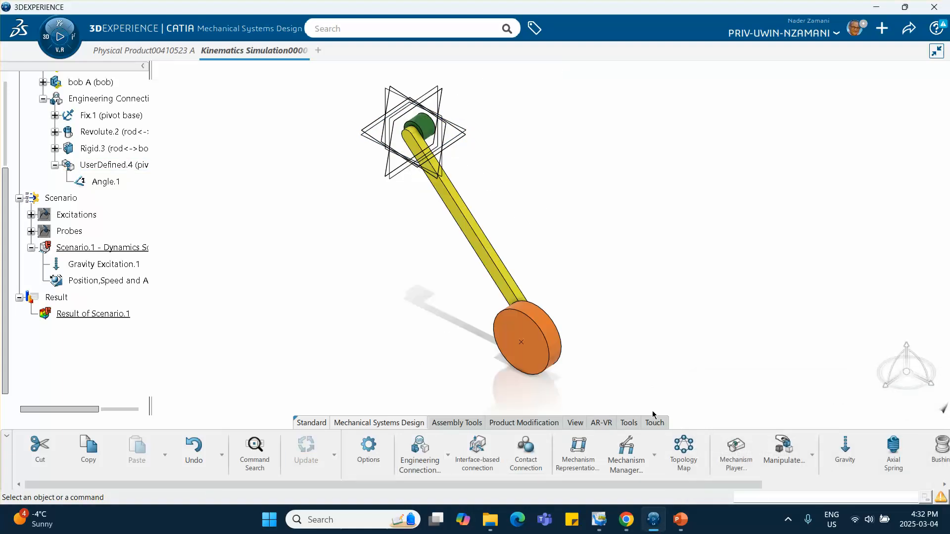
Activate the dynamics scenario Scenario.1 and force its computation to generate results for the 45 deg release angle.
left_click(145, 246)
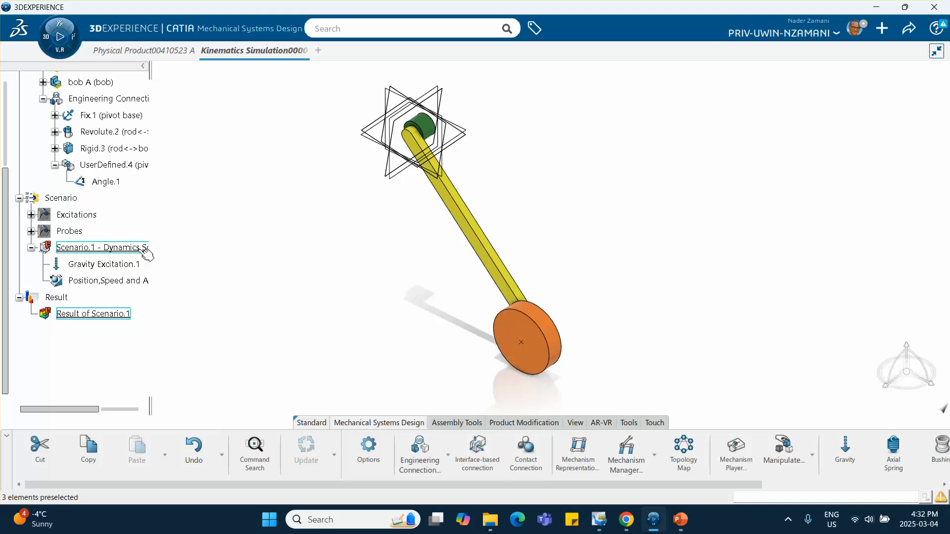
right_click(144, 247)
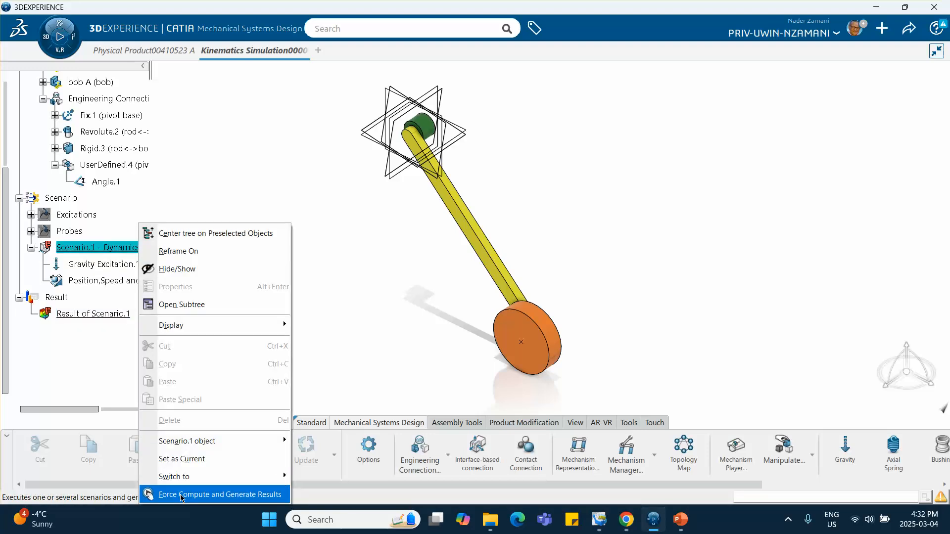
left_click(208, 494)
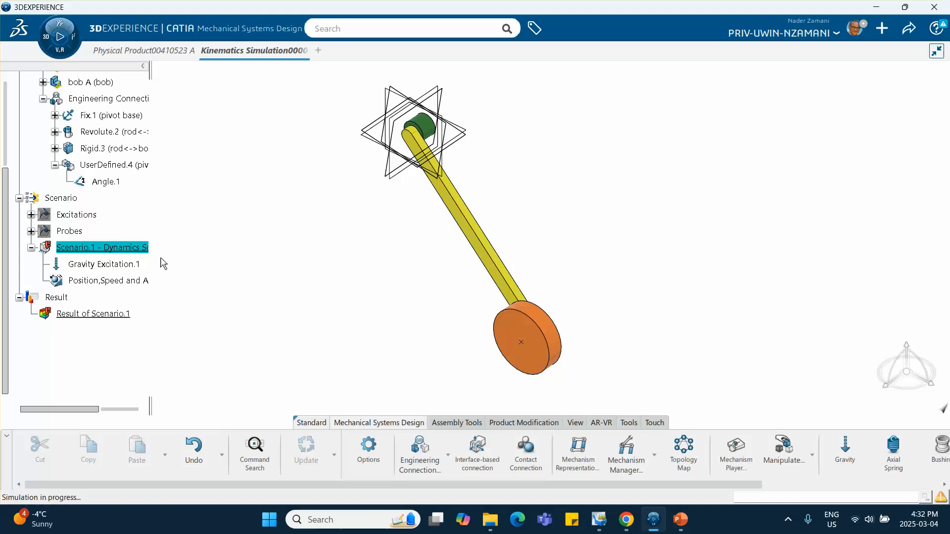
double_click(123, 252)
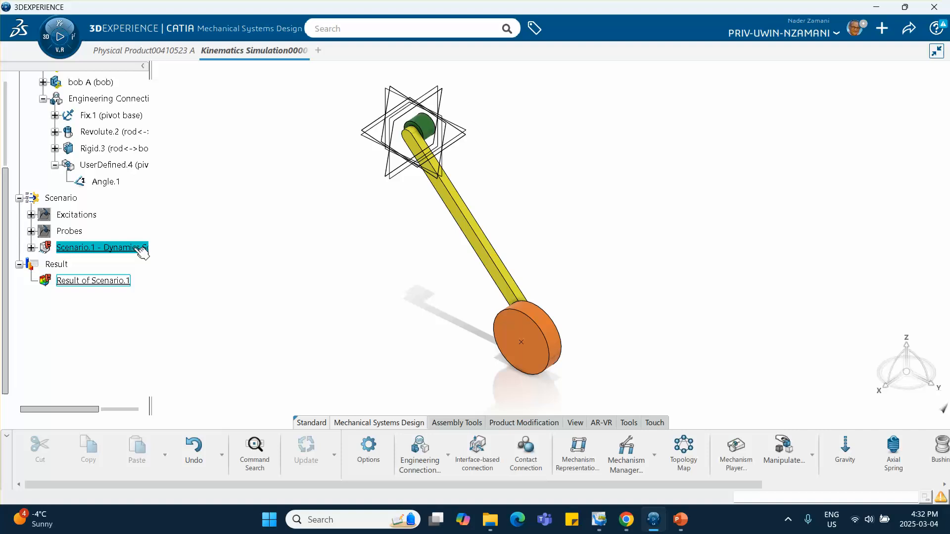
double_click(134, 248)
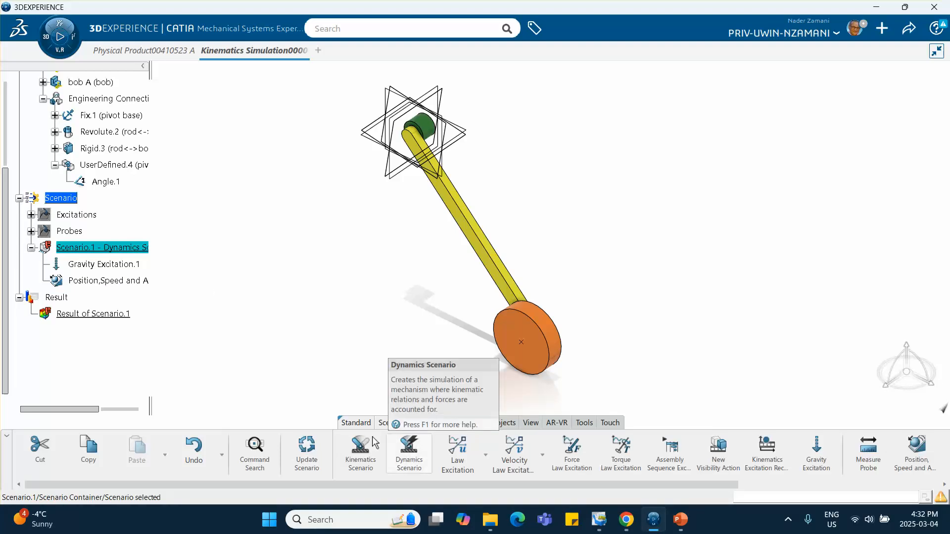
right_click(133, 253)
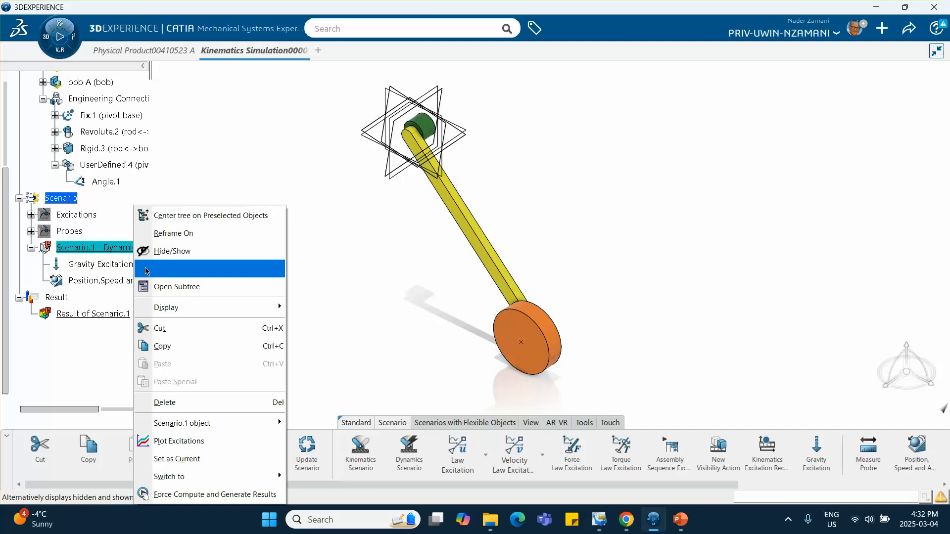
left_click(201, 490)
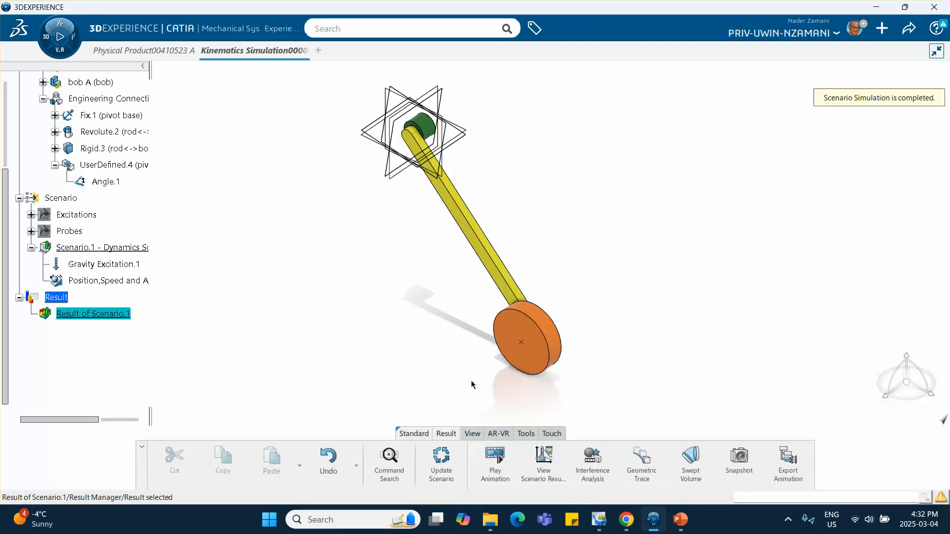
Open the scenario results, clear all selected parameters and plot only Y_Vertex against time.
left_click(530, 460)
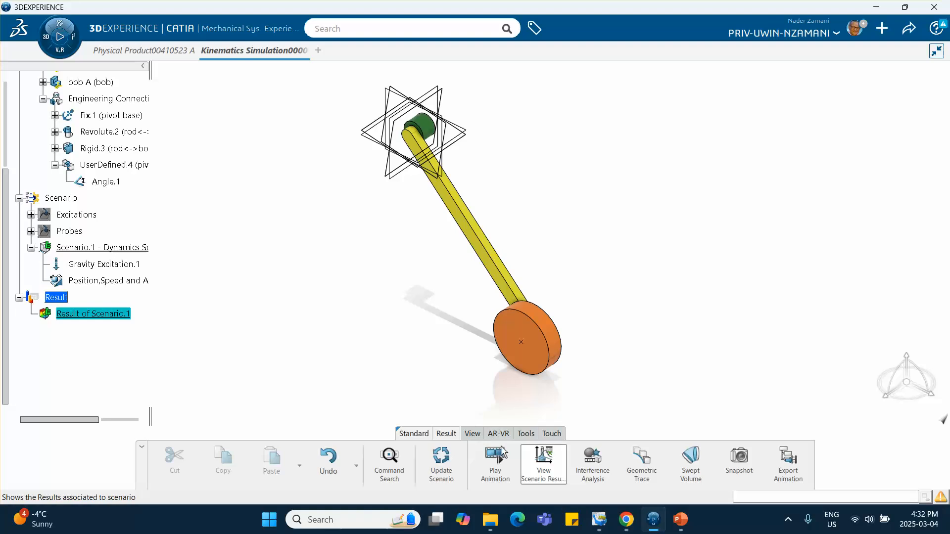
left_click(89, 374)
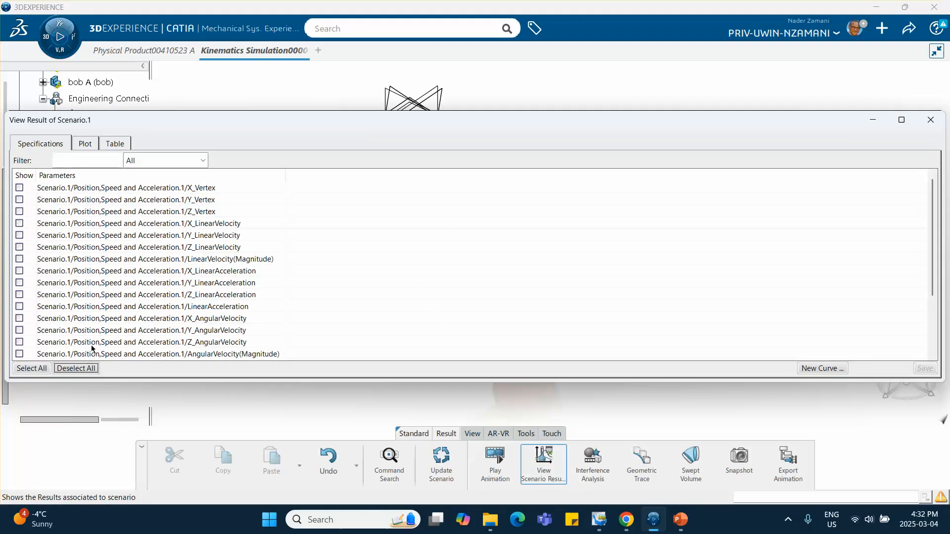
left_click(19, 199)
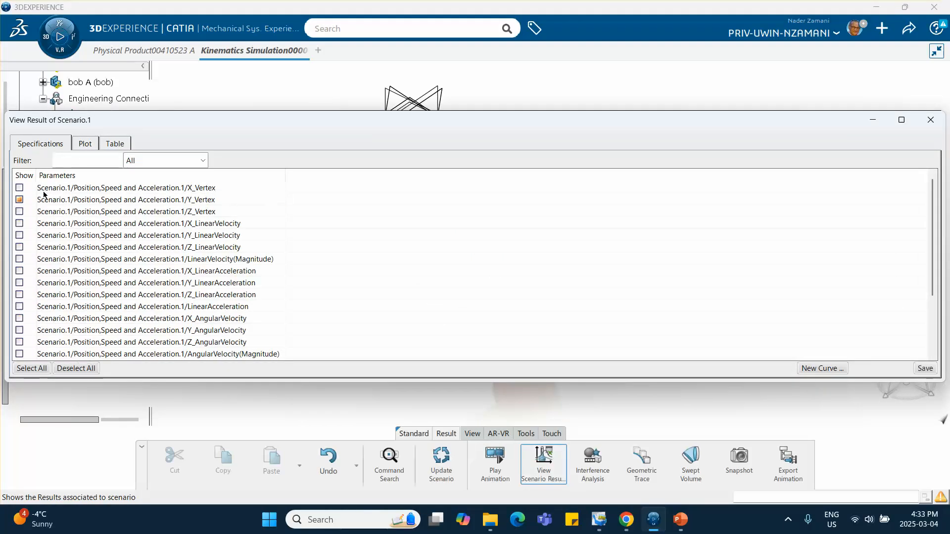
left_click(83, 143)
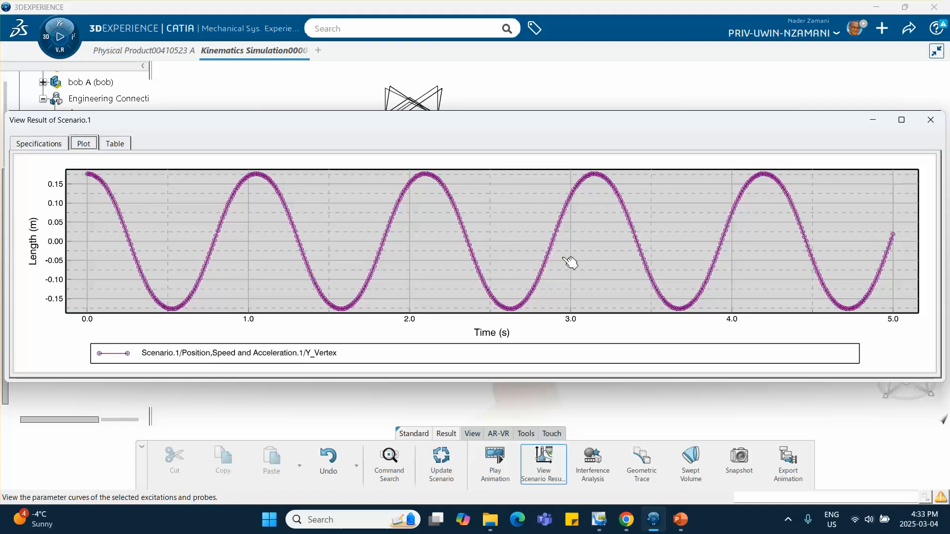
left_click(264, 181)
Read the Y_Vertex table down to the first return to maximum and compare that time with the 45 deg period on PowerPoint's period-versus-angle graph.
left_click(114, 144)
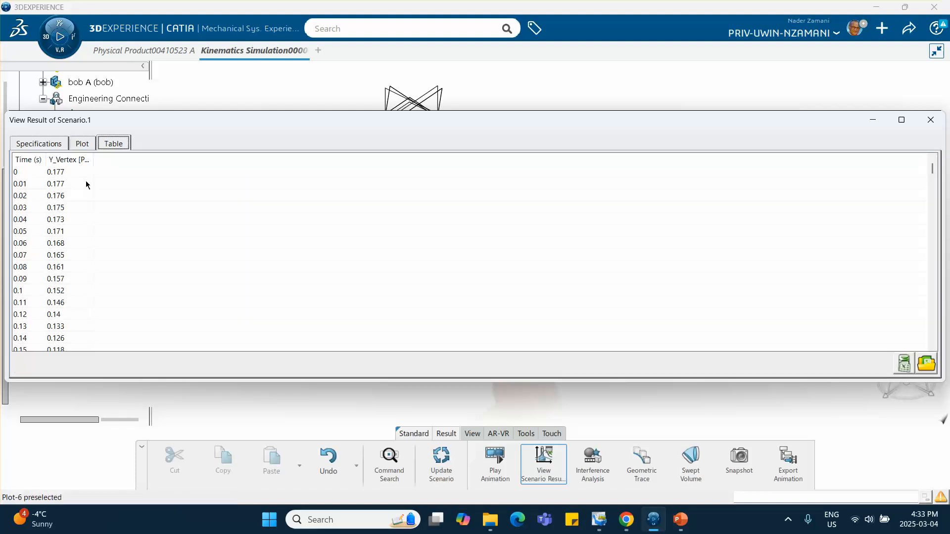
scroll(83, 211, "down", 11)
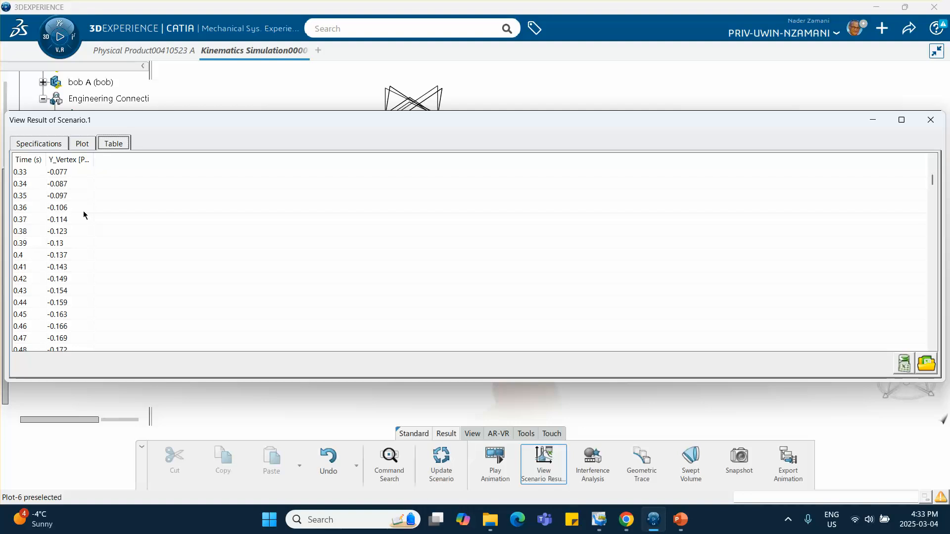
scroll(84, 211, "down", 7)
scroll(83, 210, "down", 10)
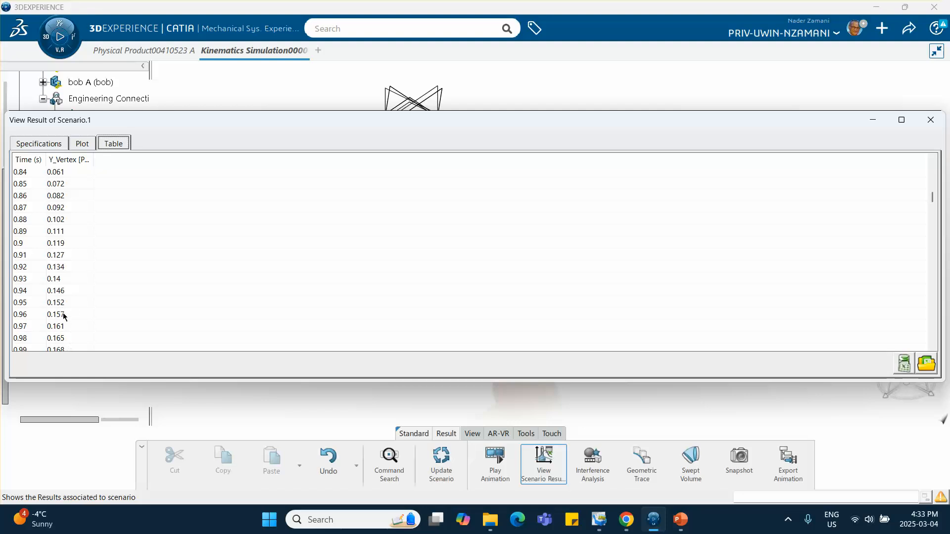
scroll(64, 314, "down", 1)
scroll(63, 314, "down", 1)
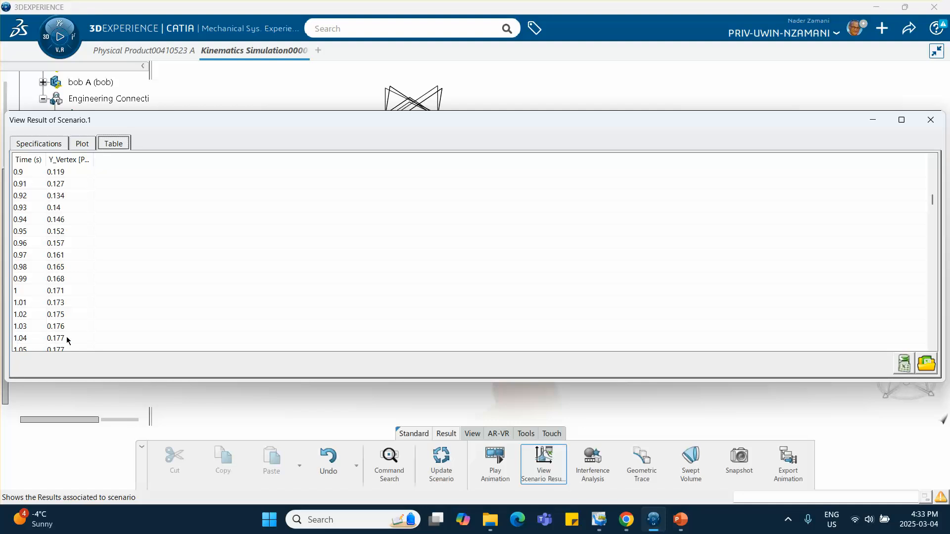
left_click(680, 519)
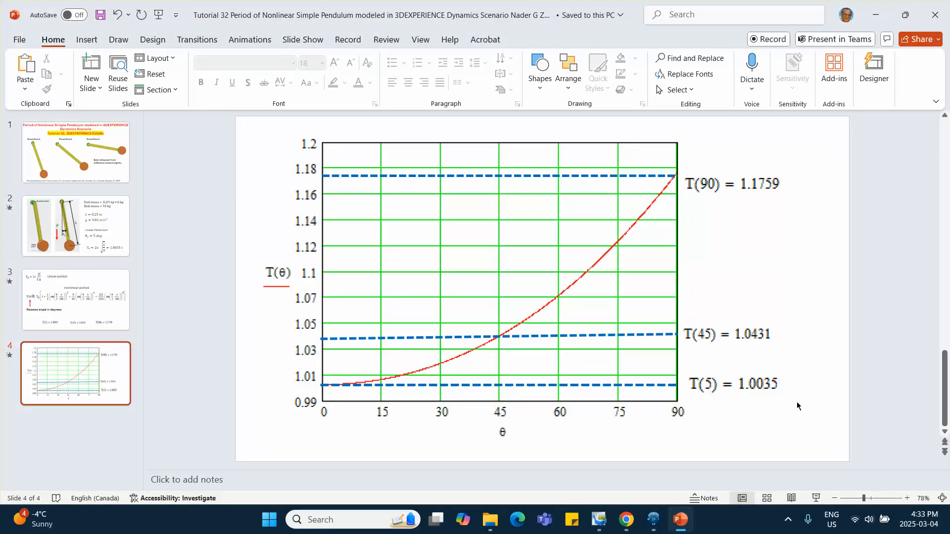
left_click(788, 520)
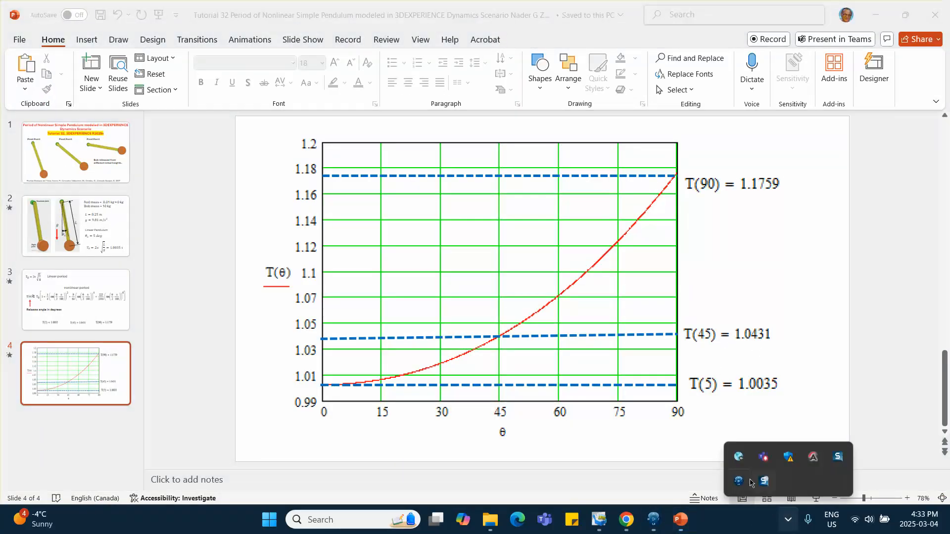